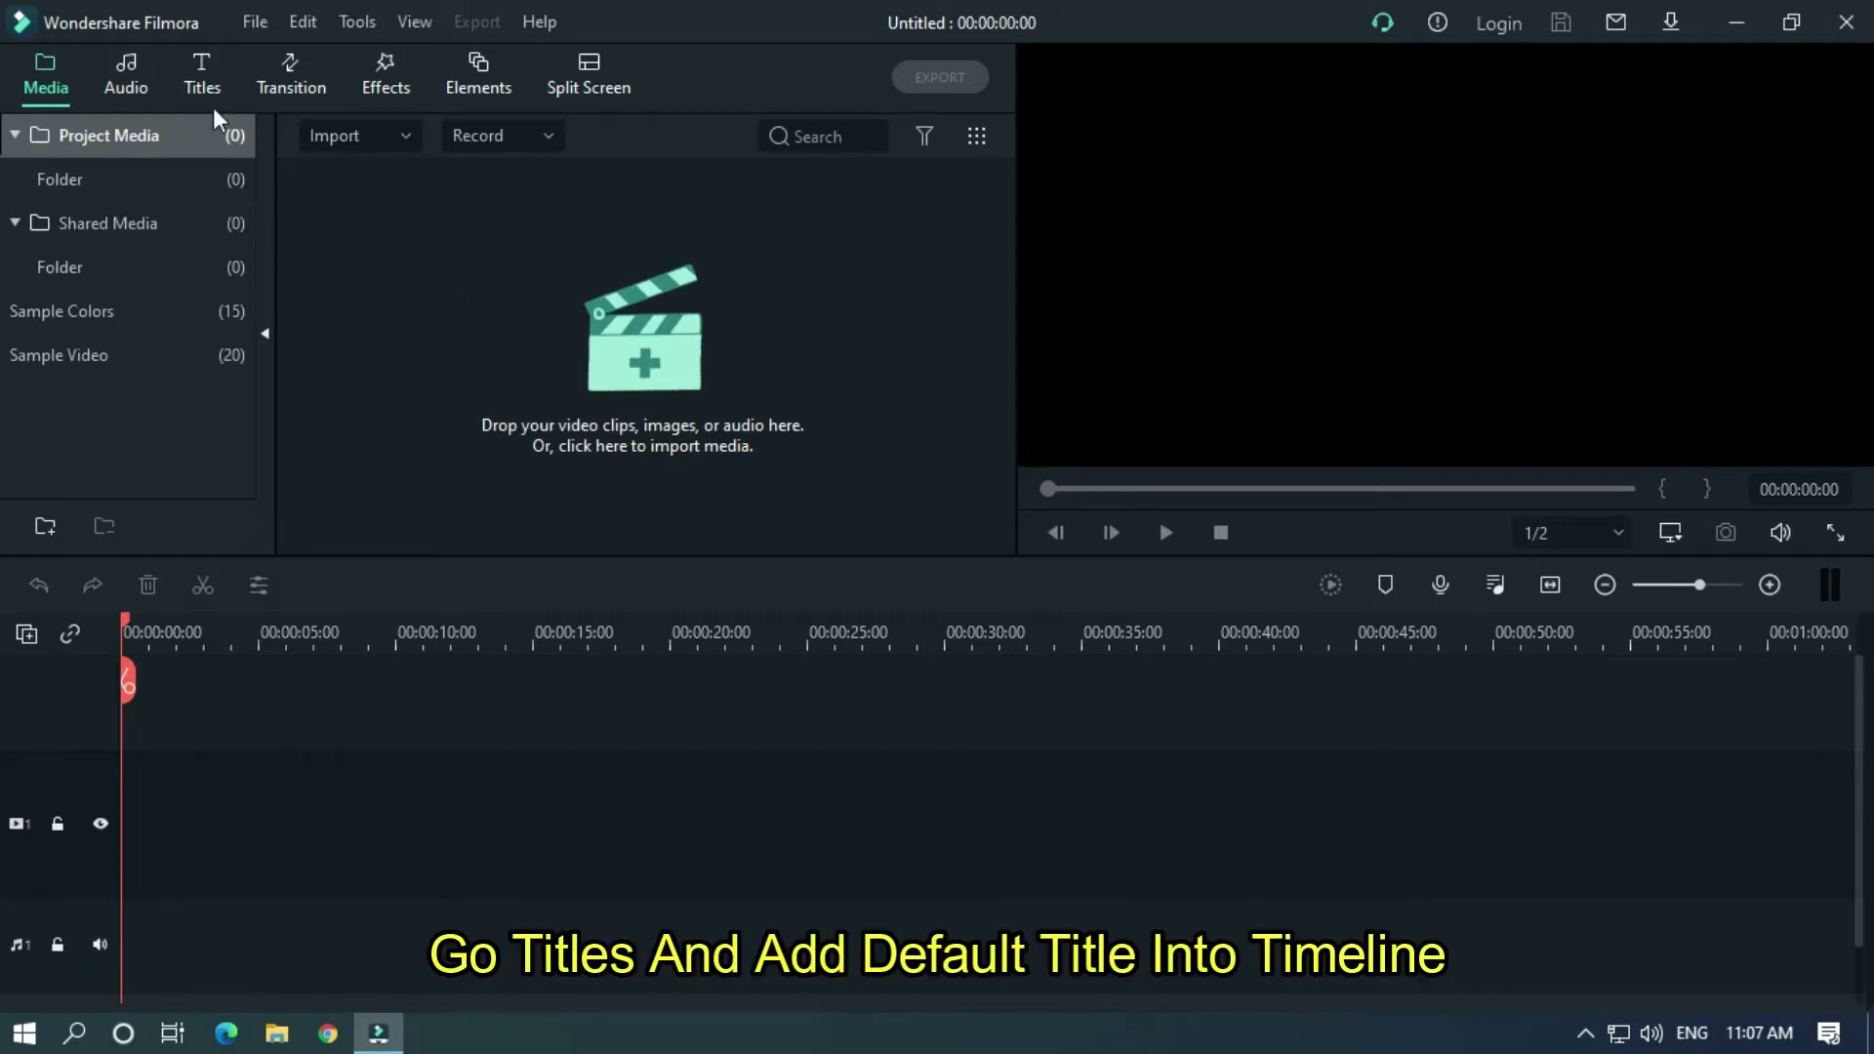
Step: Place the Default Title at the start of the video track and zoom the timeline in on it
left_click(213, 73)
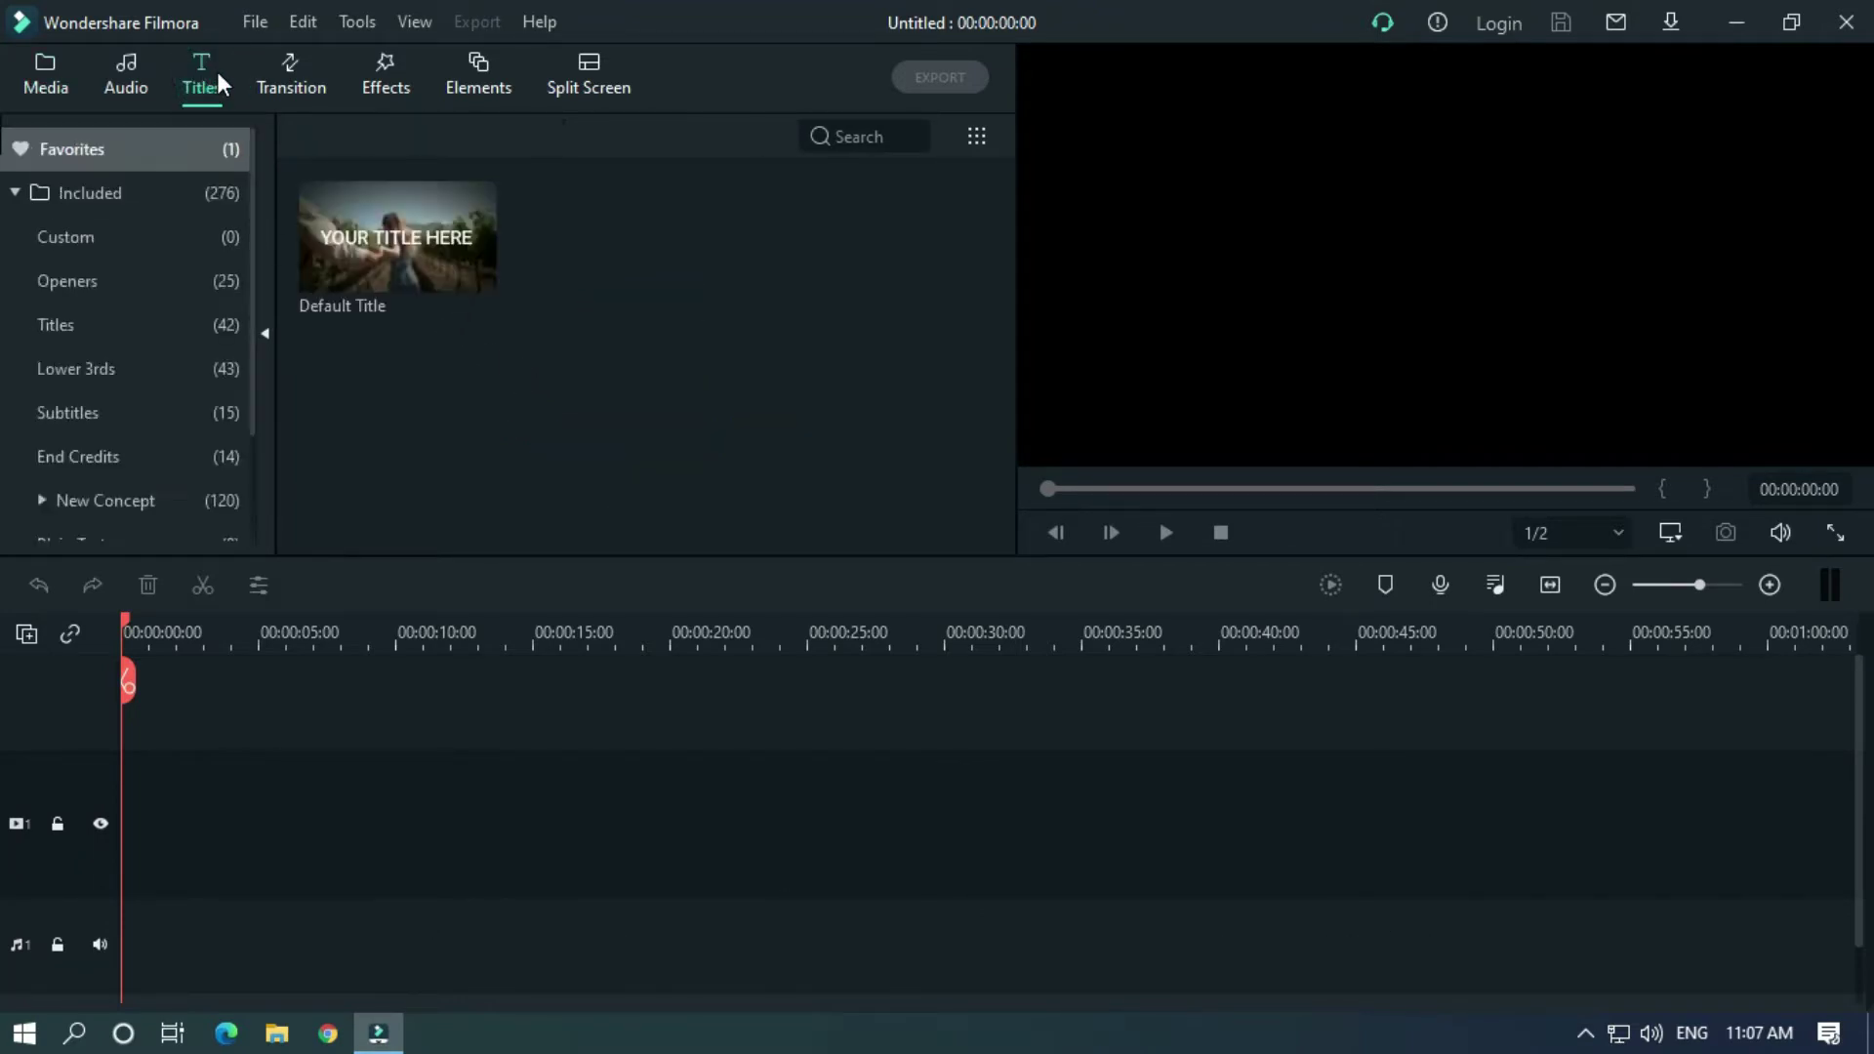
left_click_drag(397, 239, 134, 824)
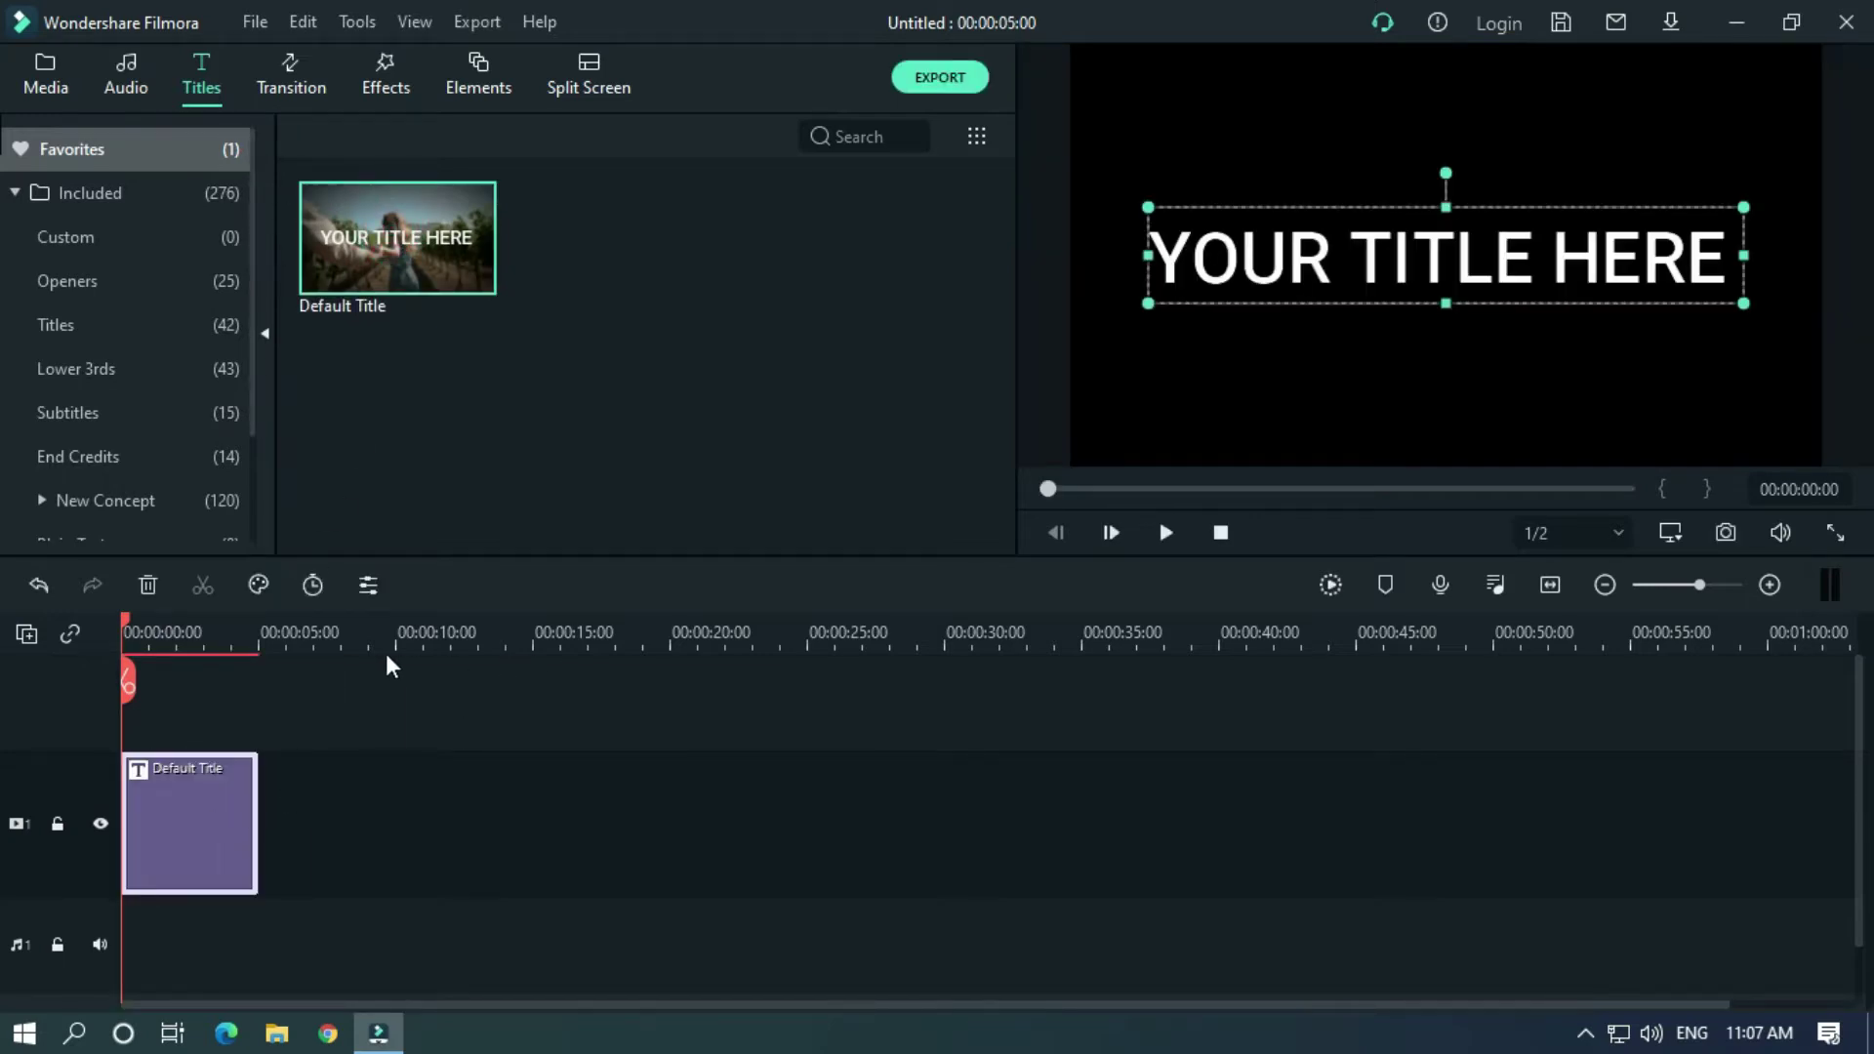
left_click_drag(282, 630, 546, 646)
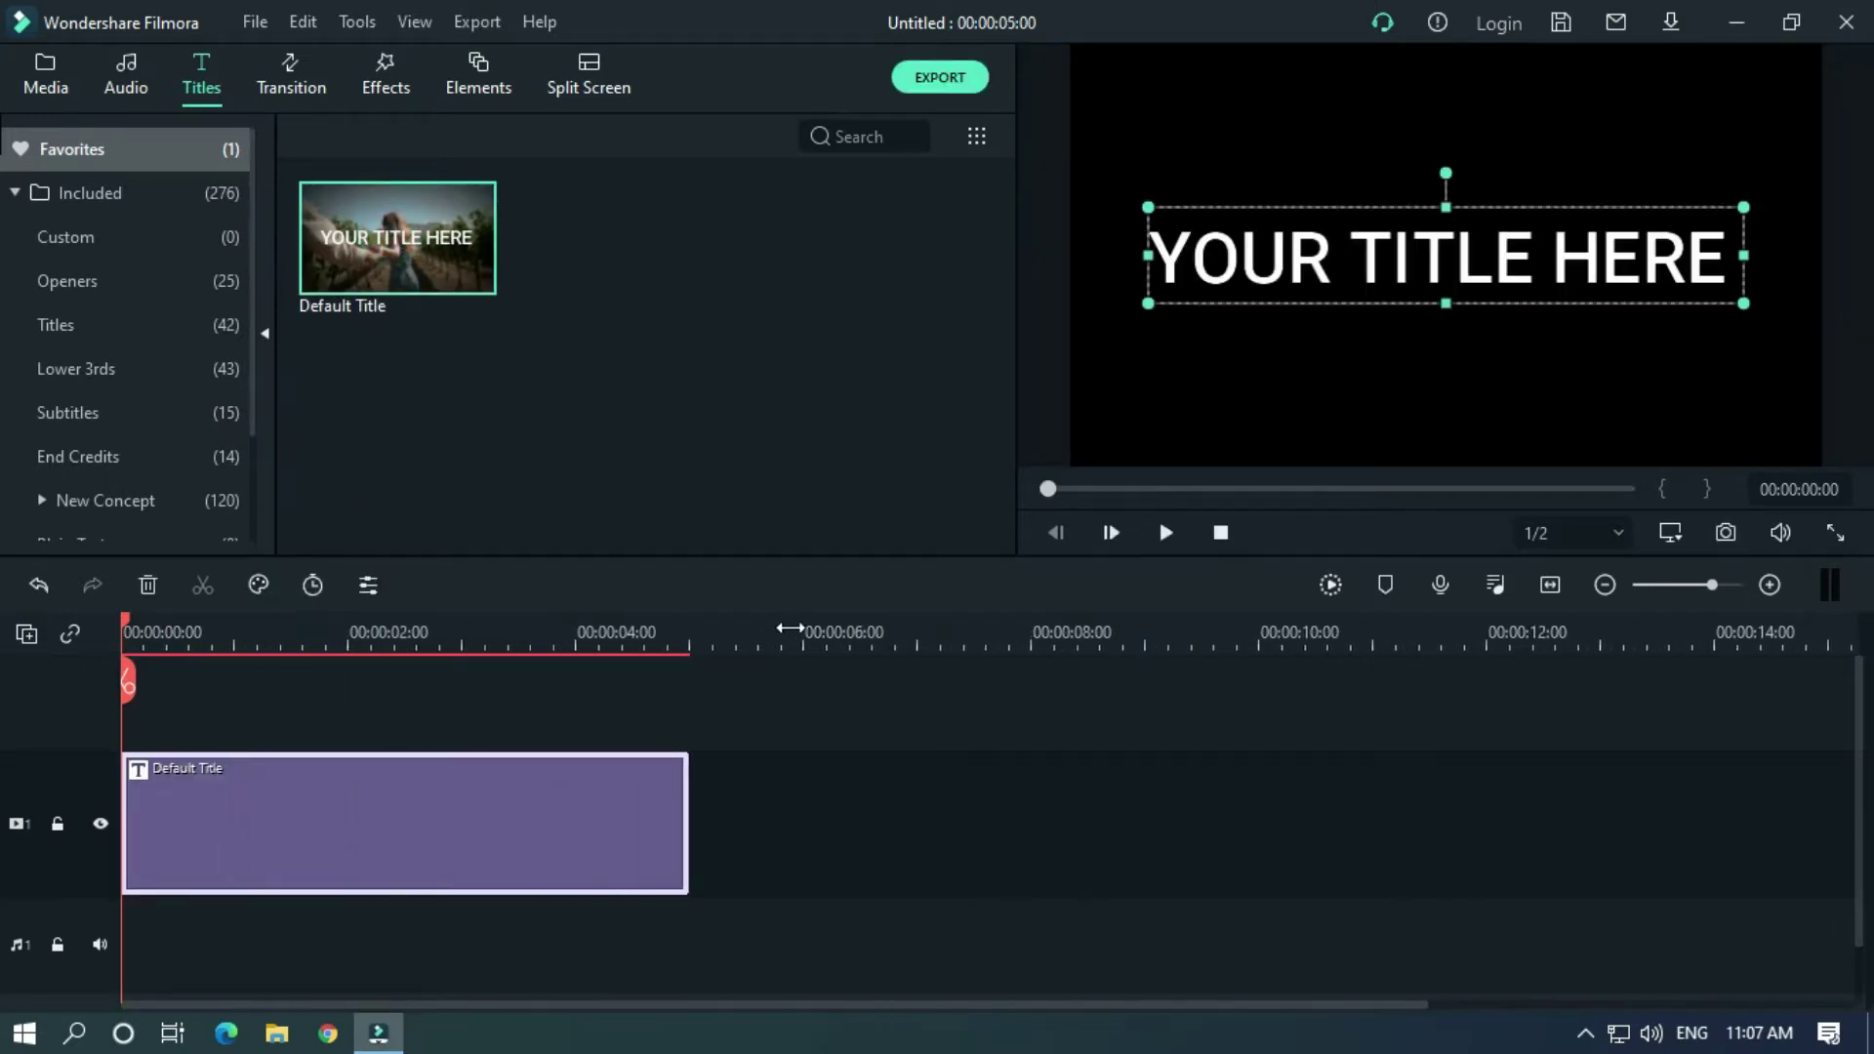
Step: Replace the title's placeholder text with 'MR MAHMUD'
double_click(547, 813)
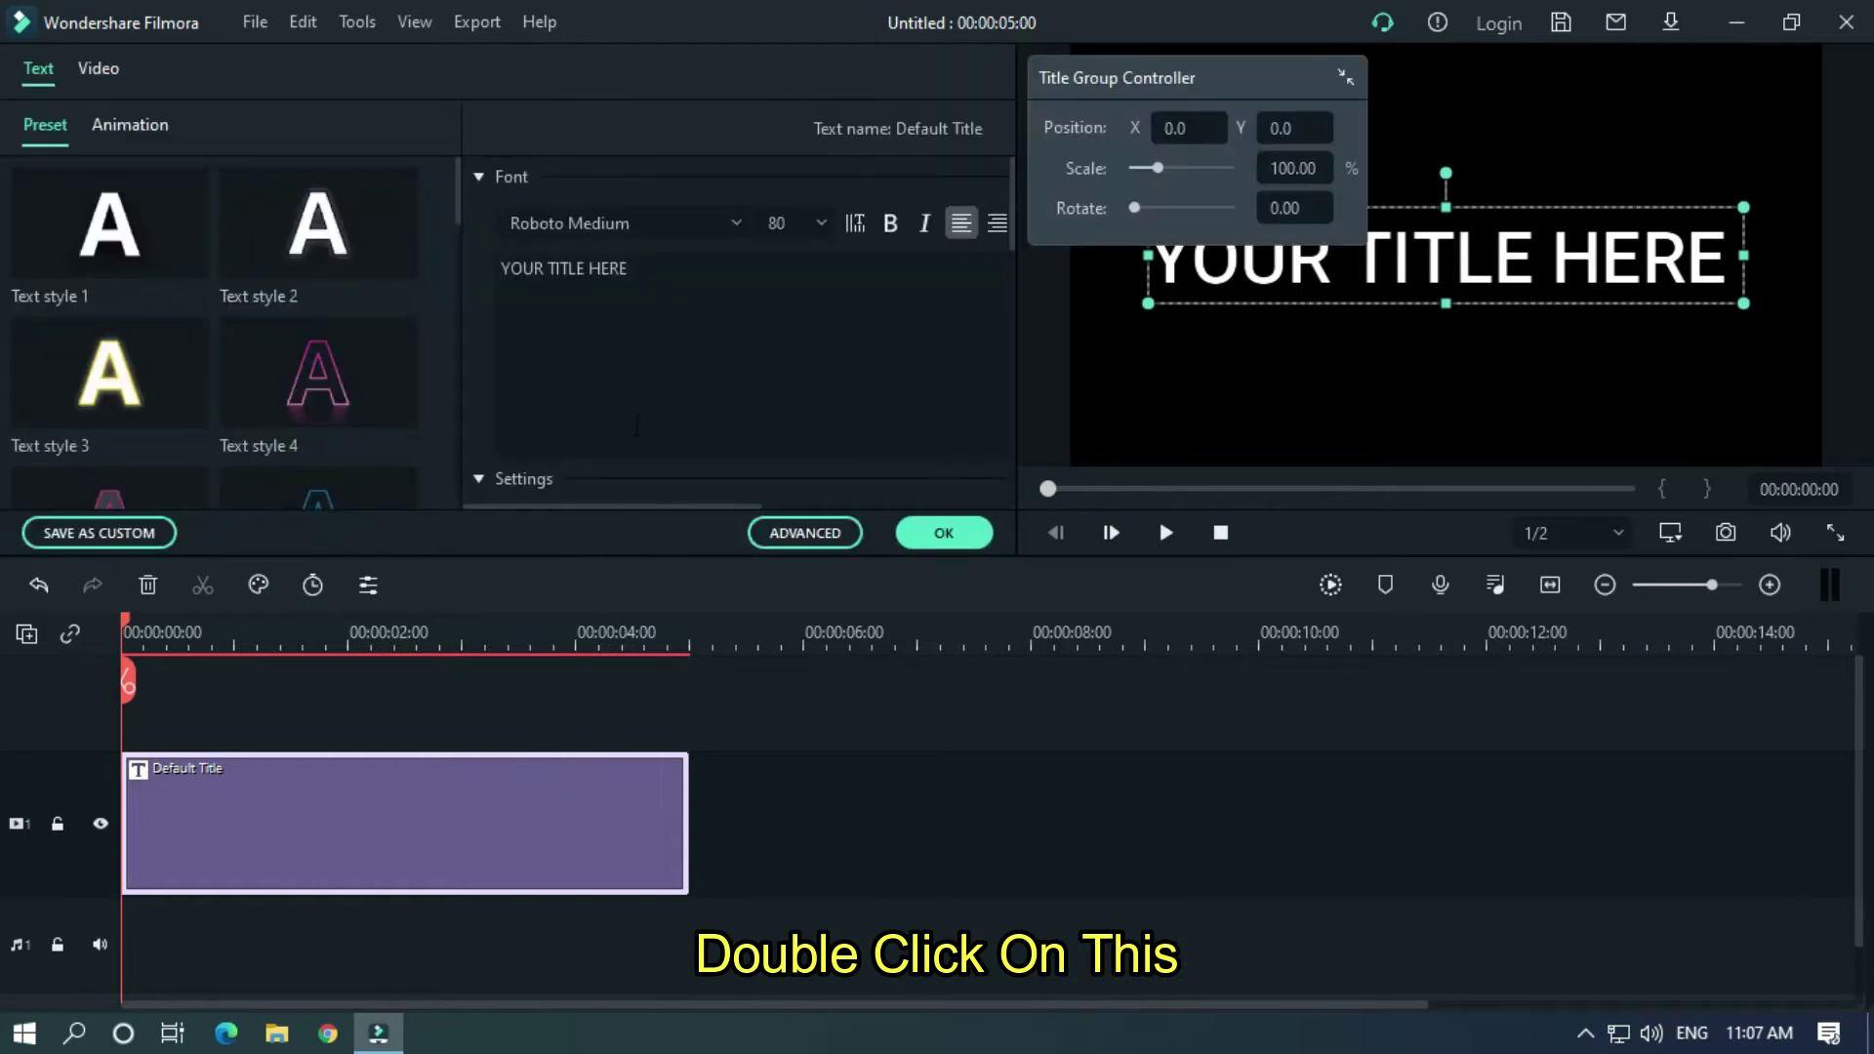
left_click(682, 281)
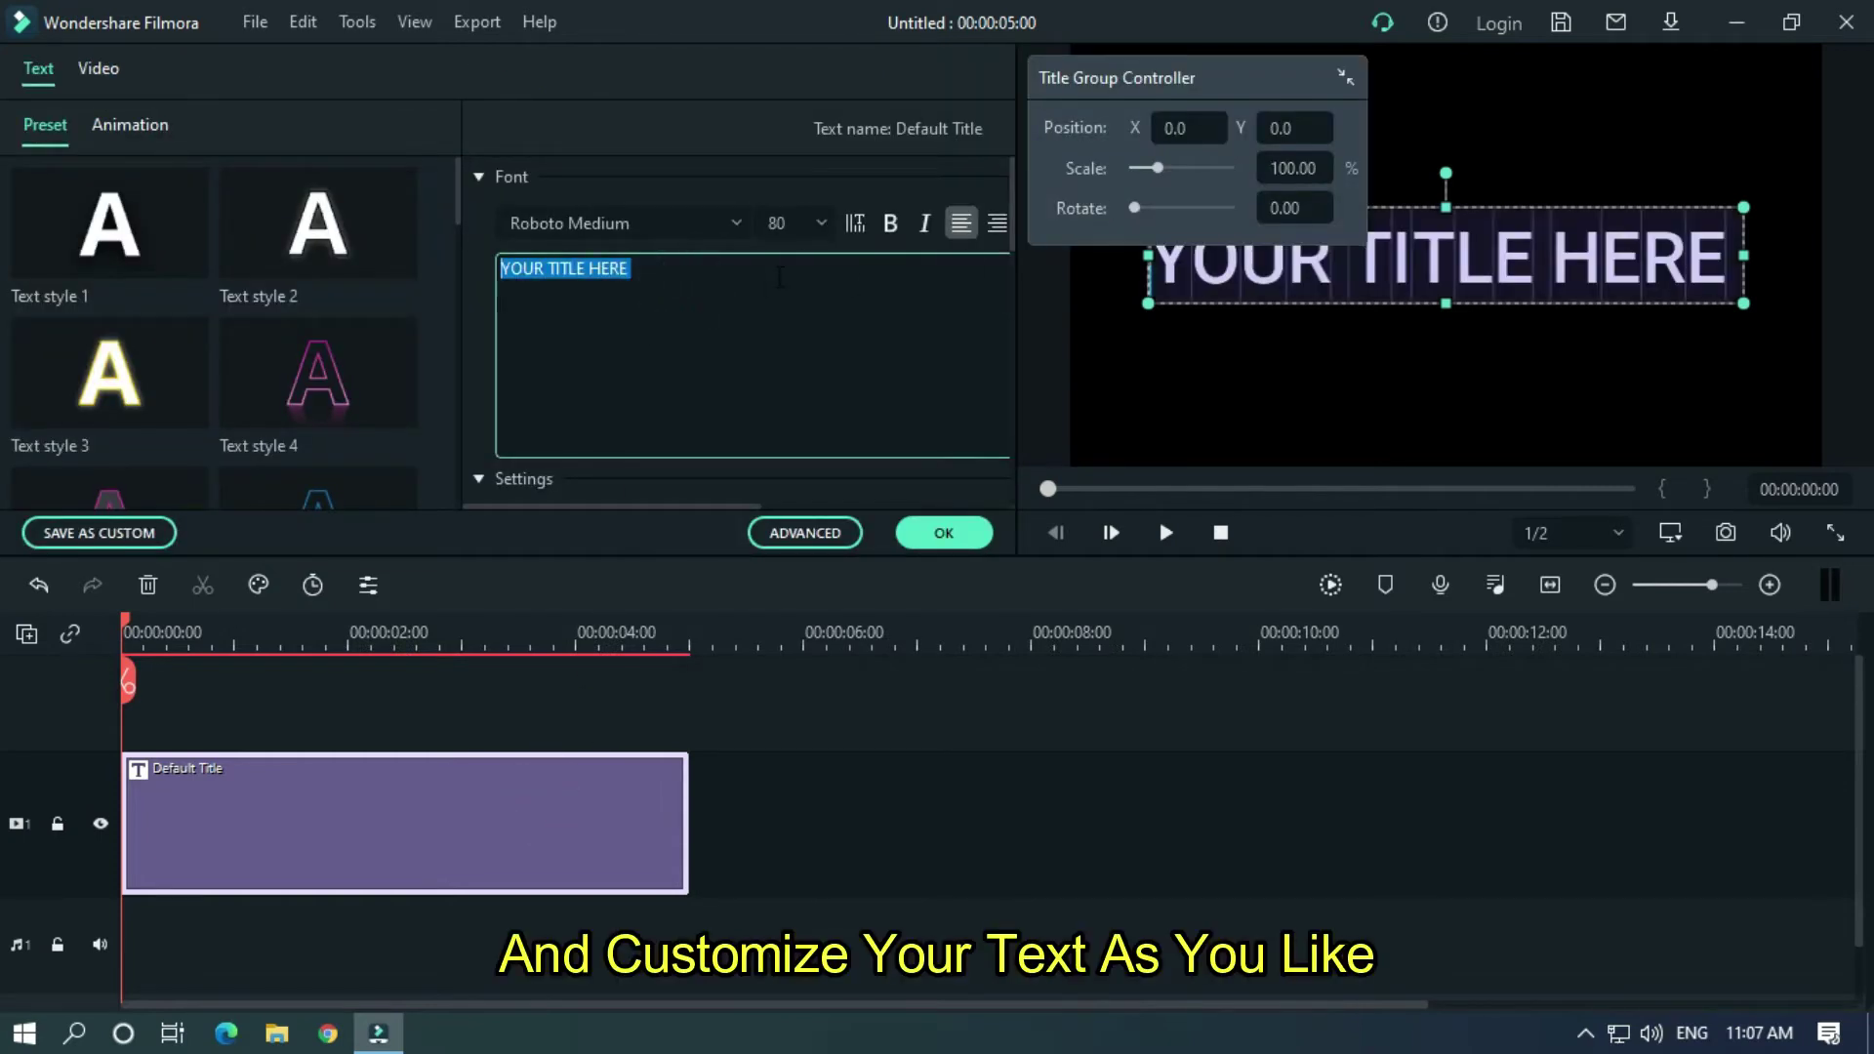
type("MR MA")
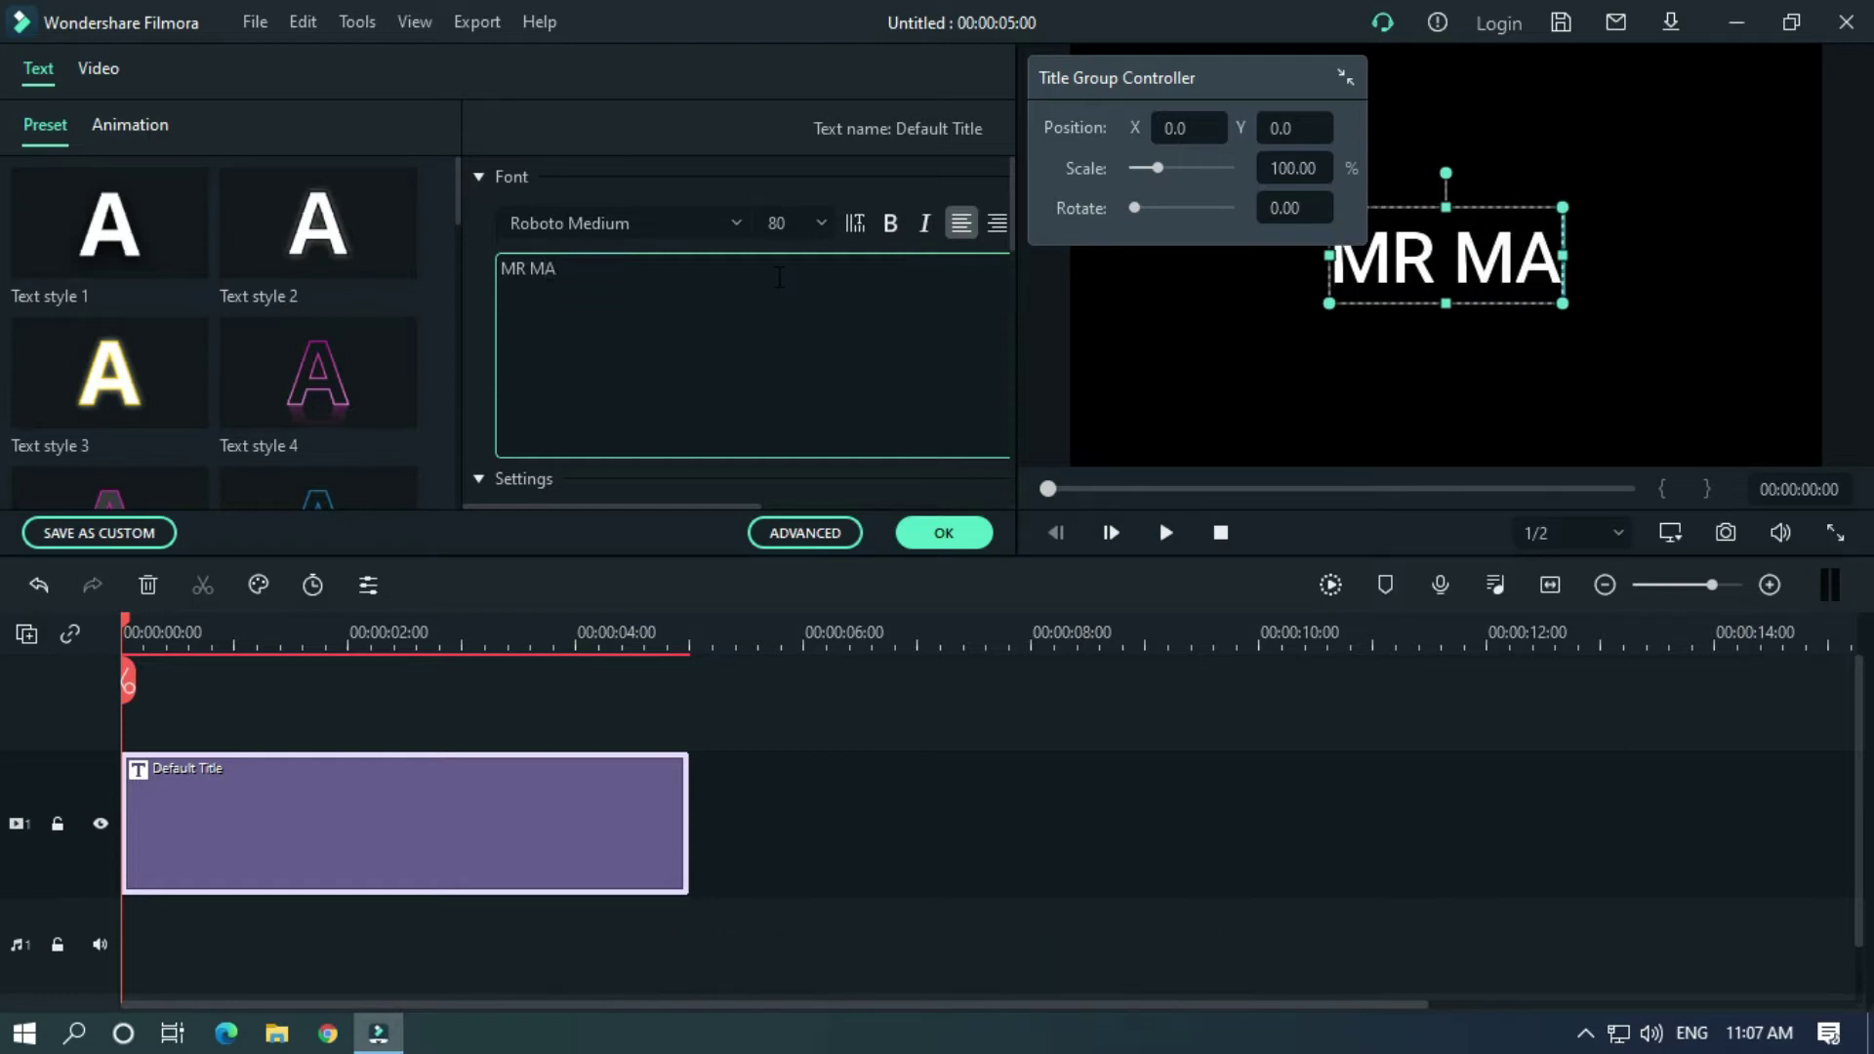
type("HMUD")
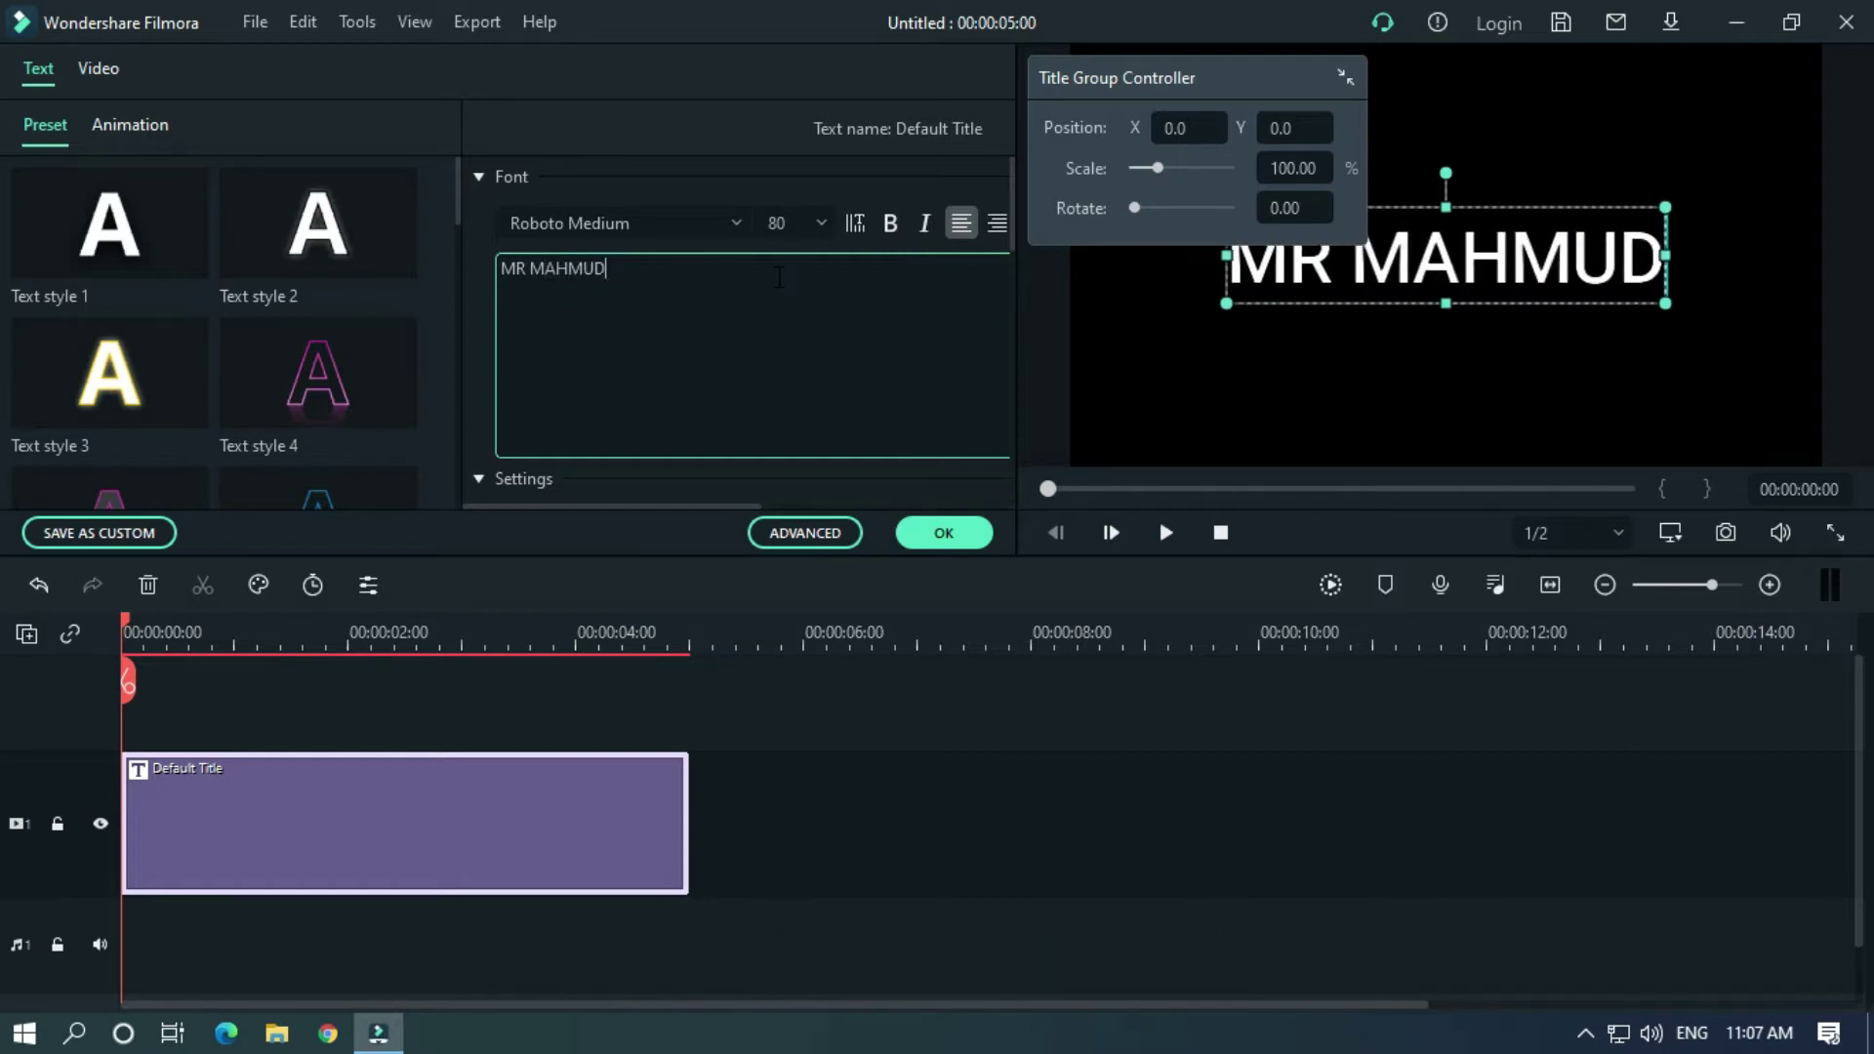
Step: Set the title font to Roboto Thin at size 60
left_click(673, 222)
type("rob")
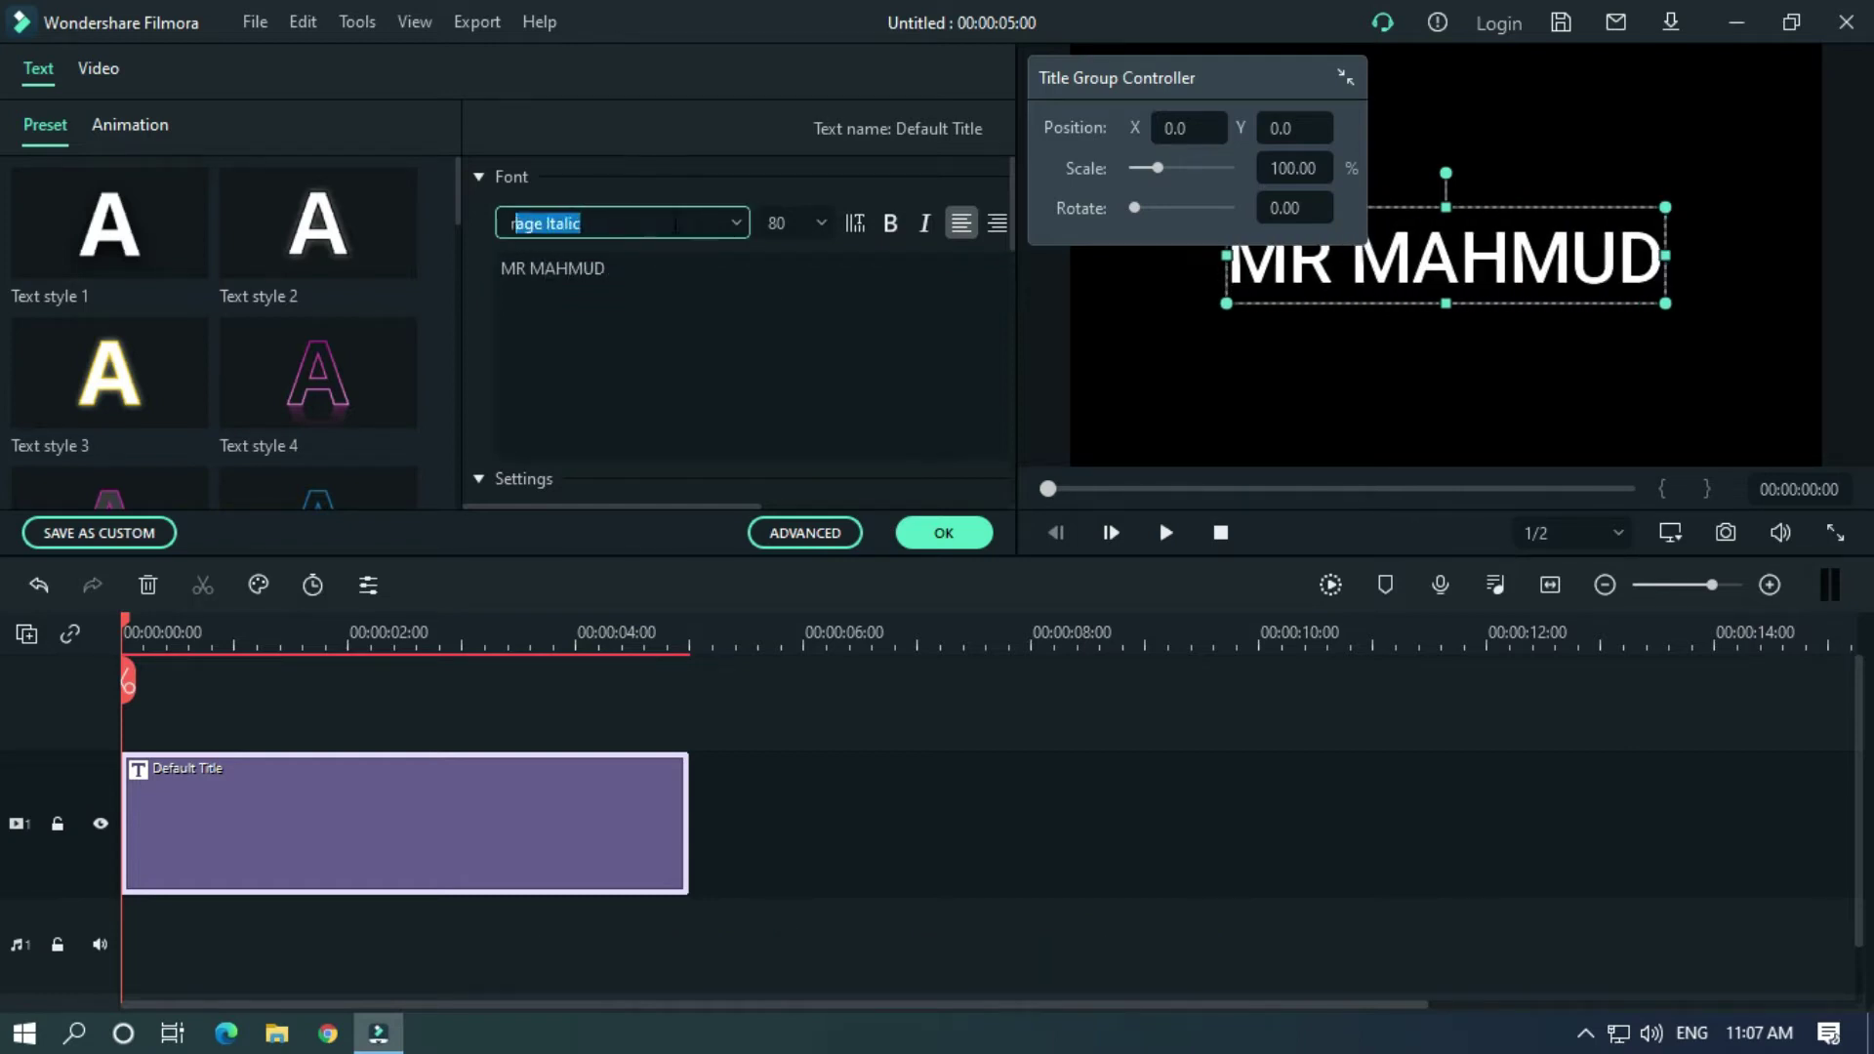
type("oto thin")
key("Return")
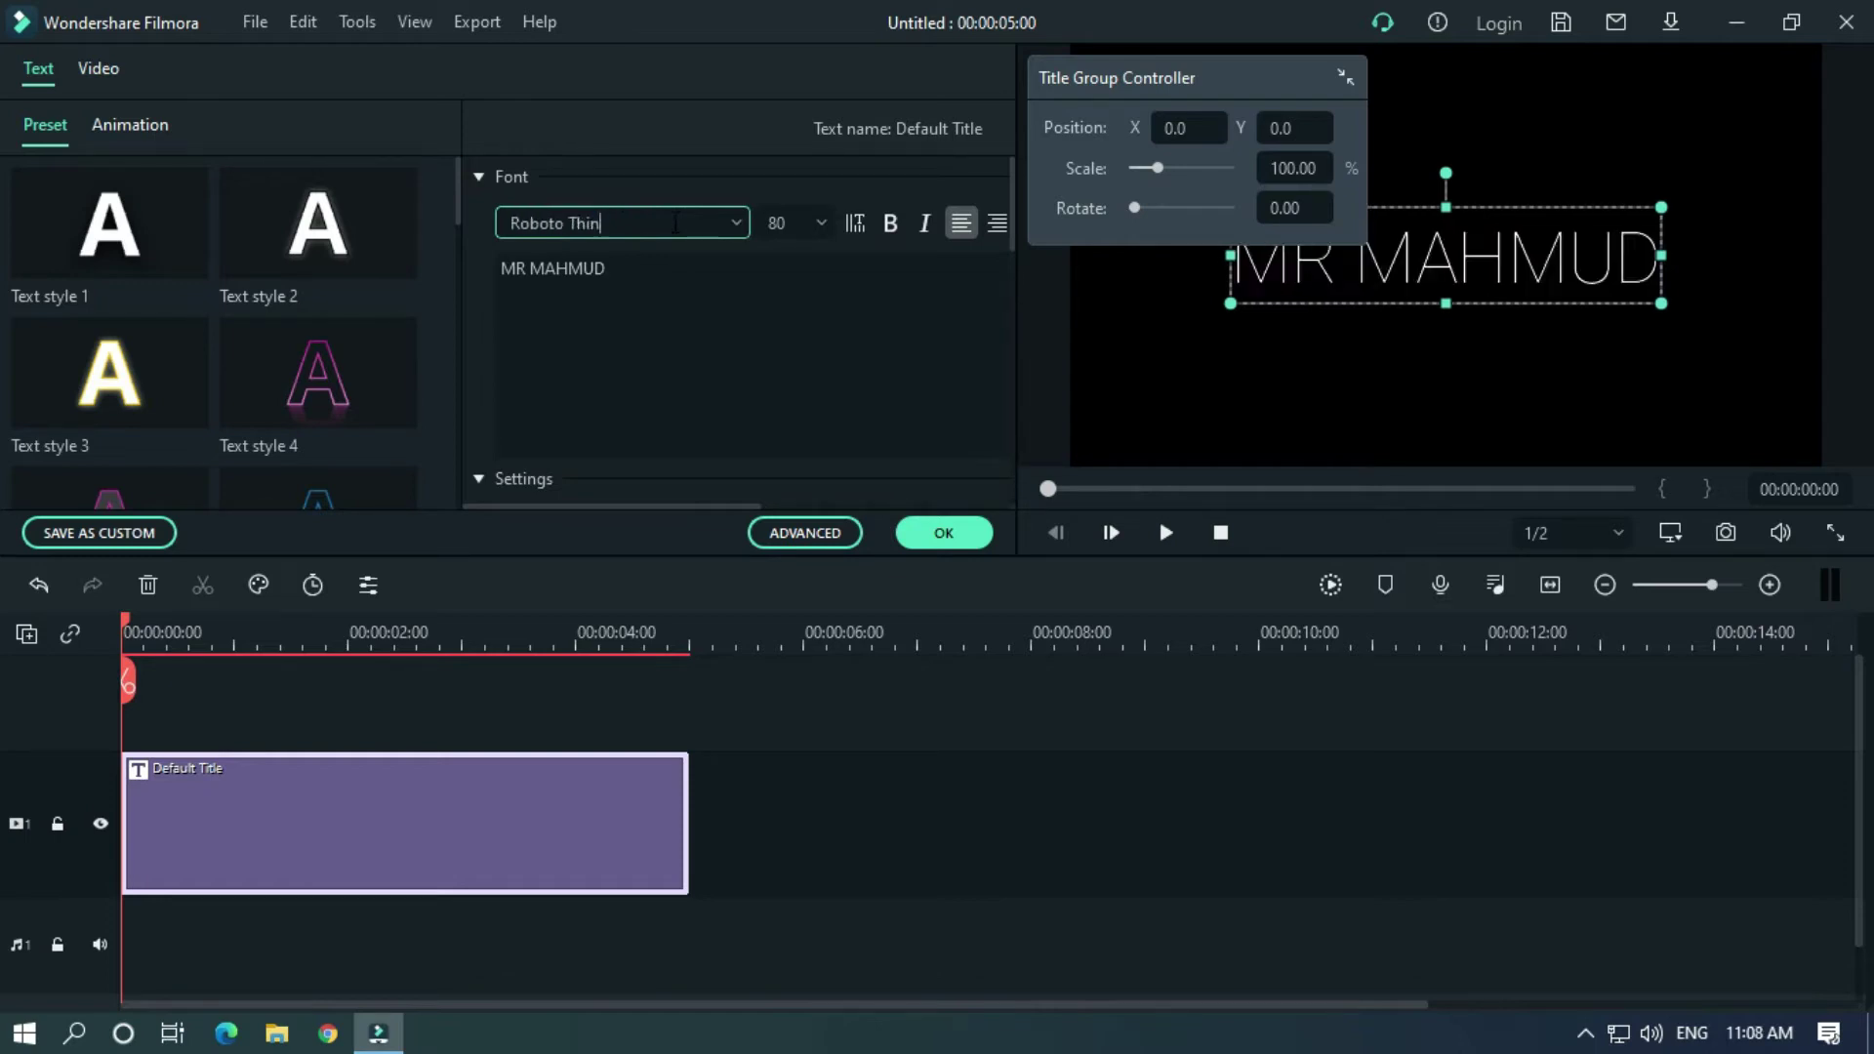
left_click(1345, 77)
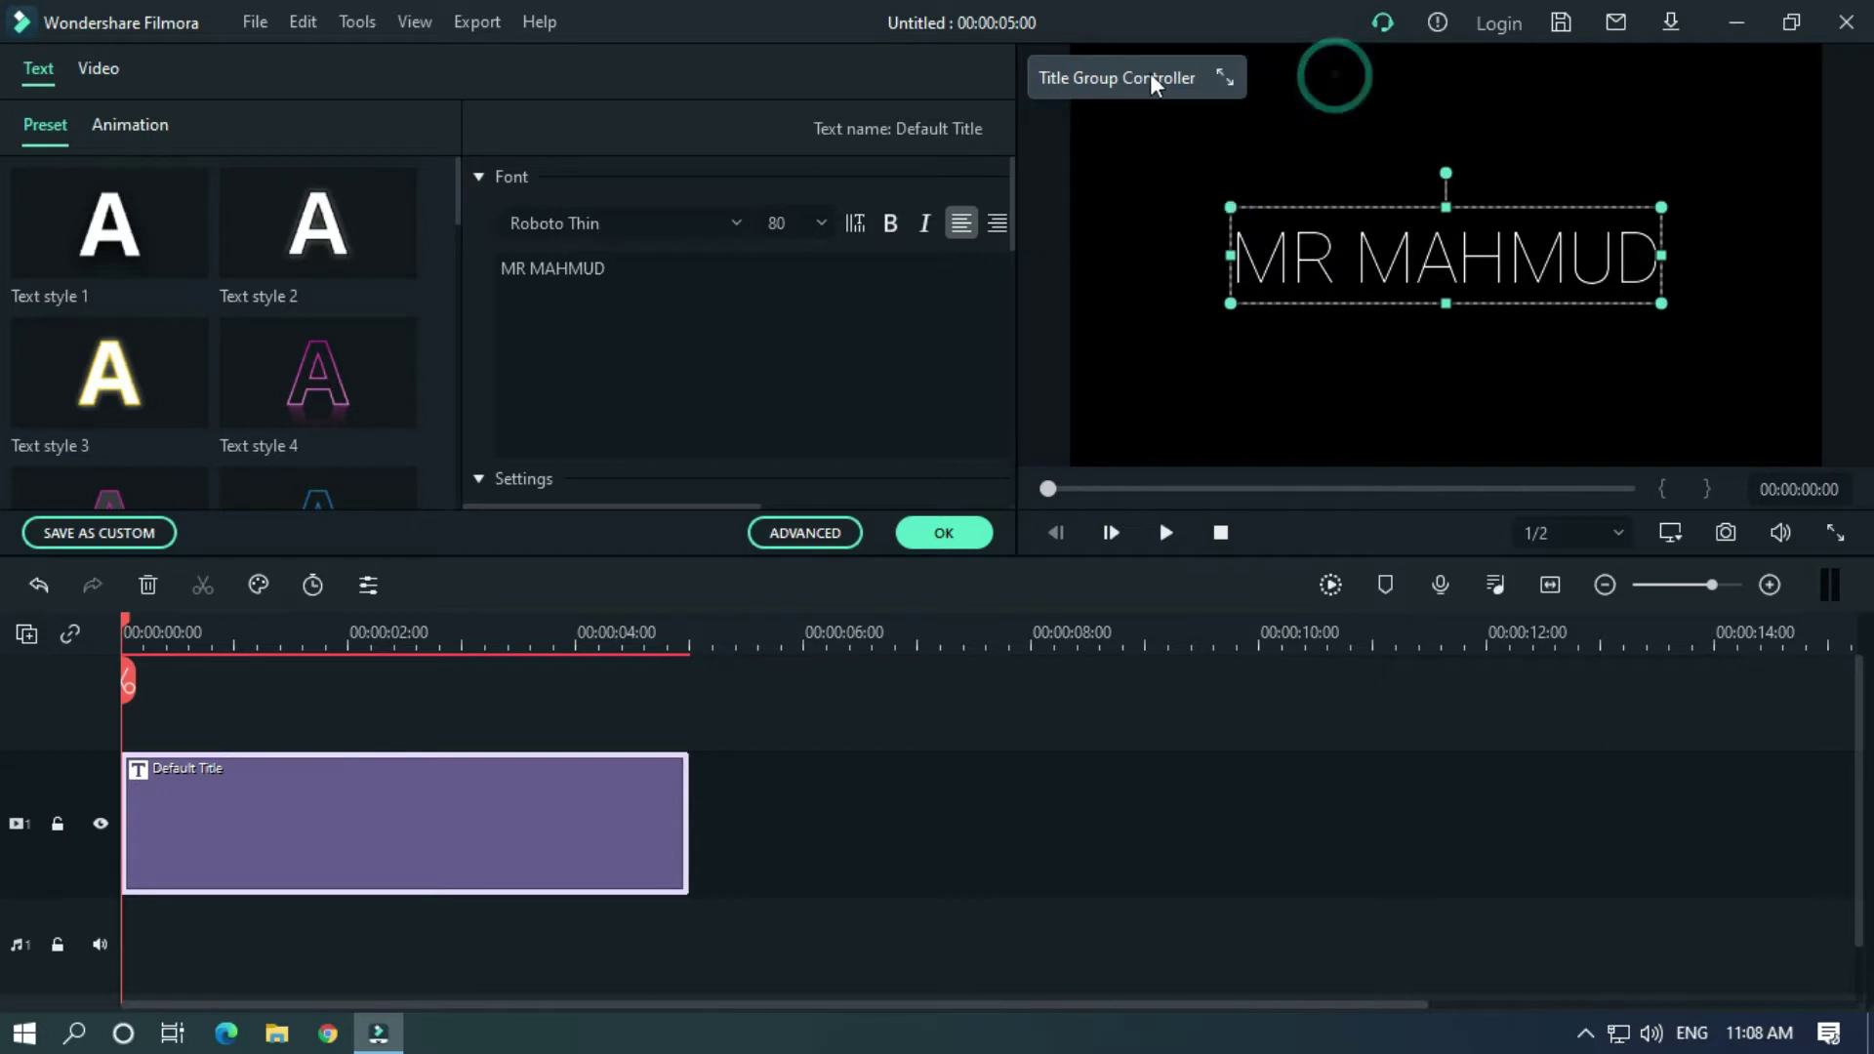
left_click_drag(1150, 76, 1154, 14)
left_click(781, 222)
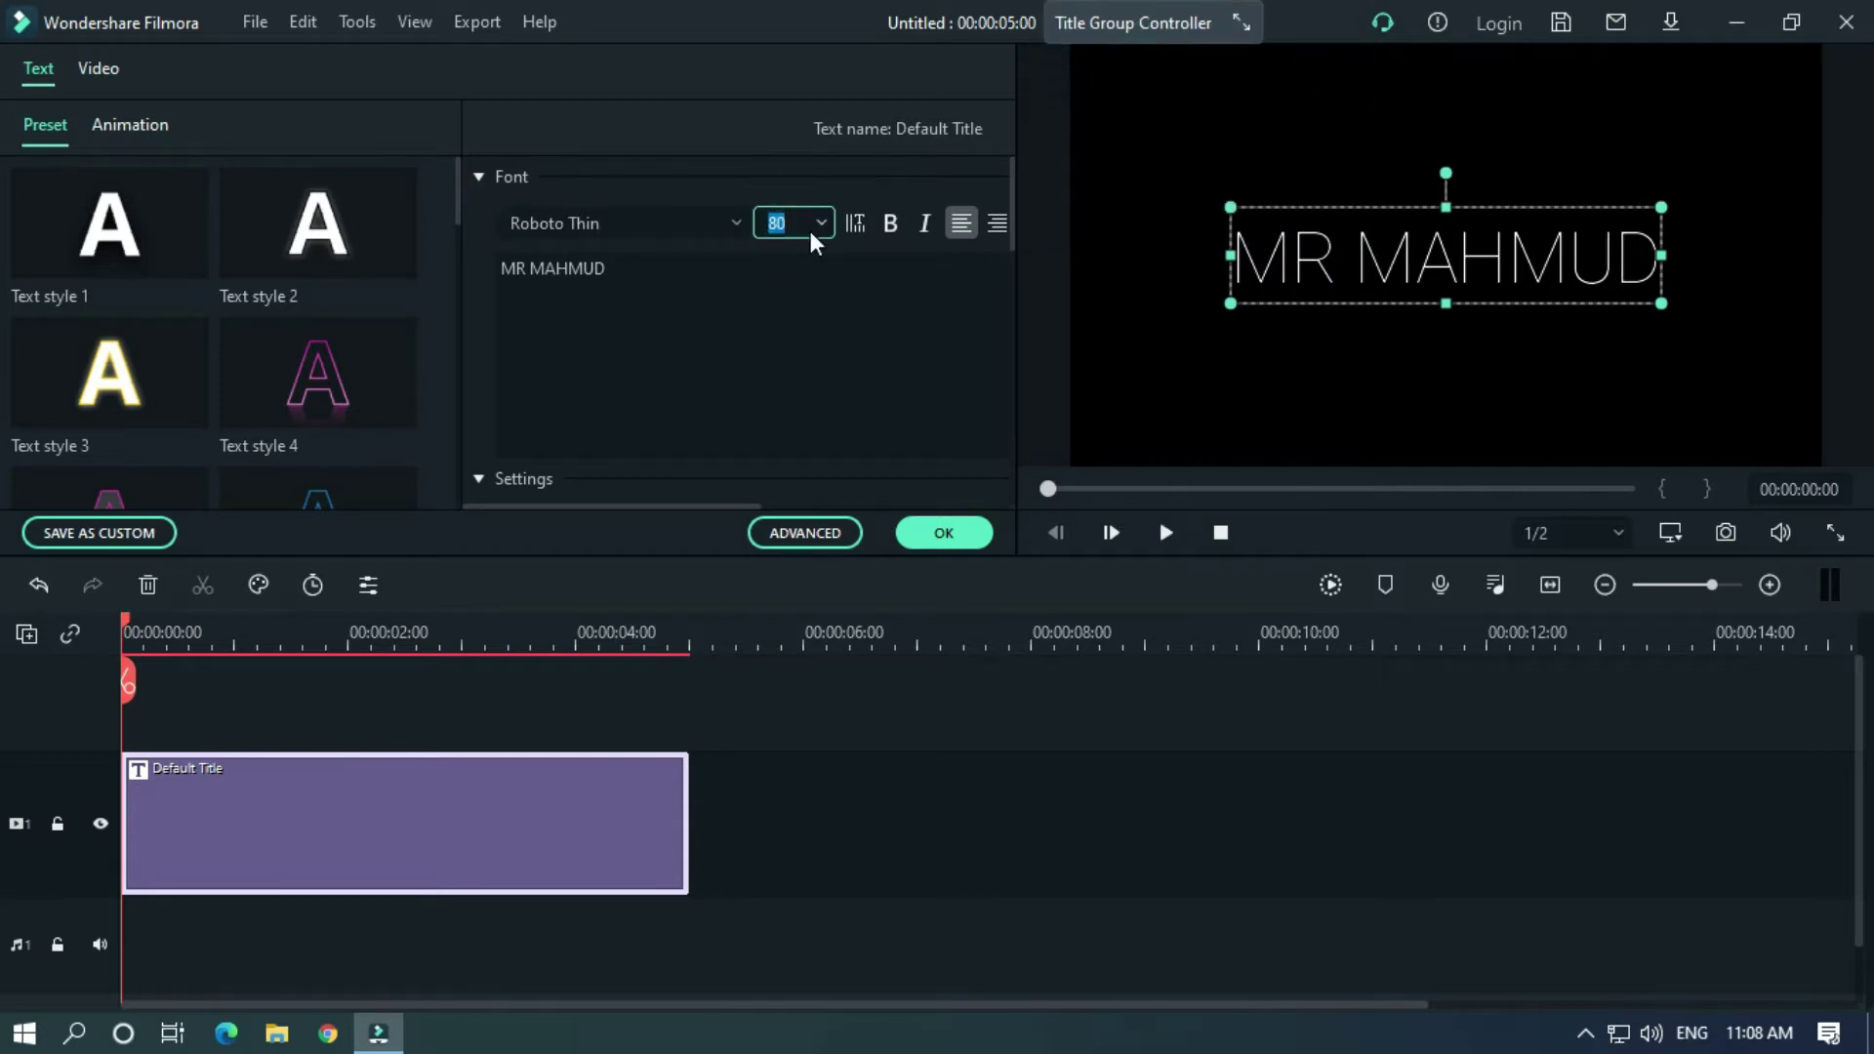
type("60")
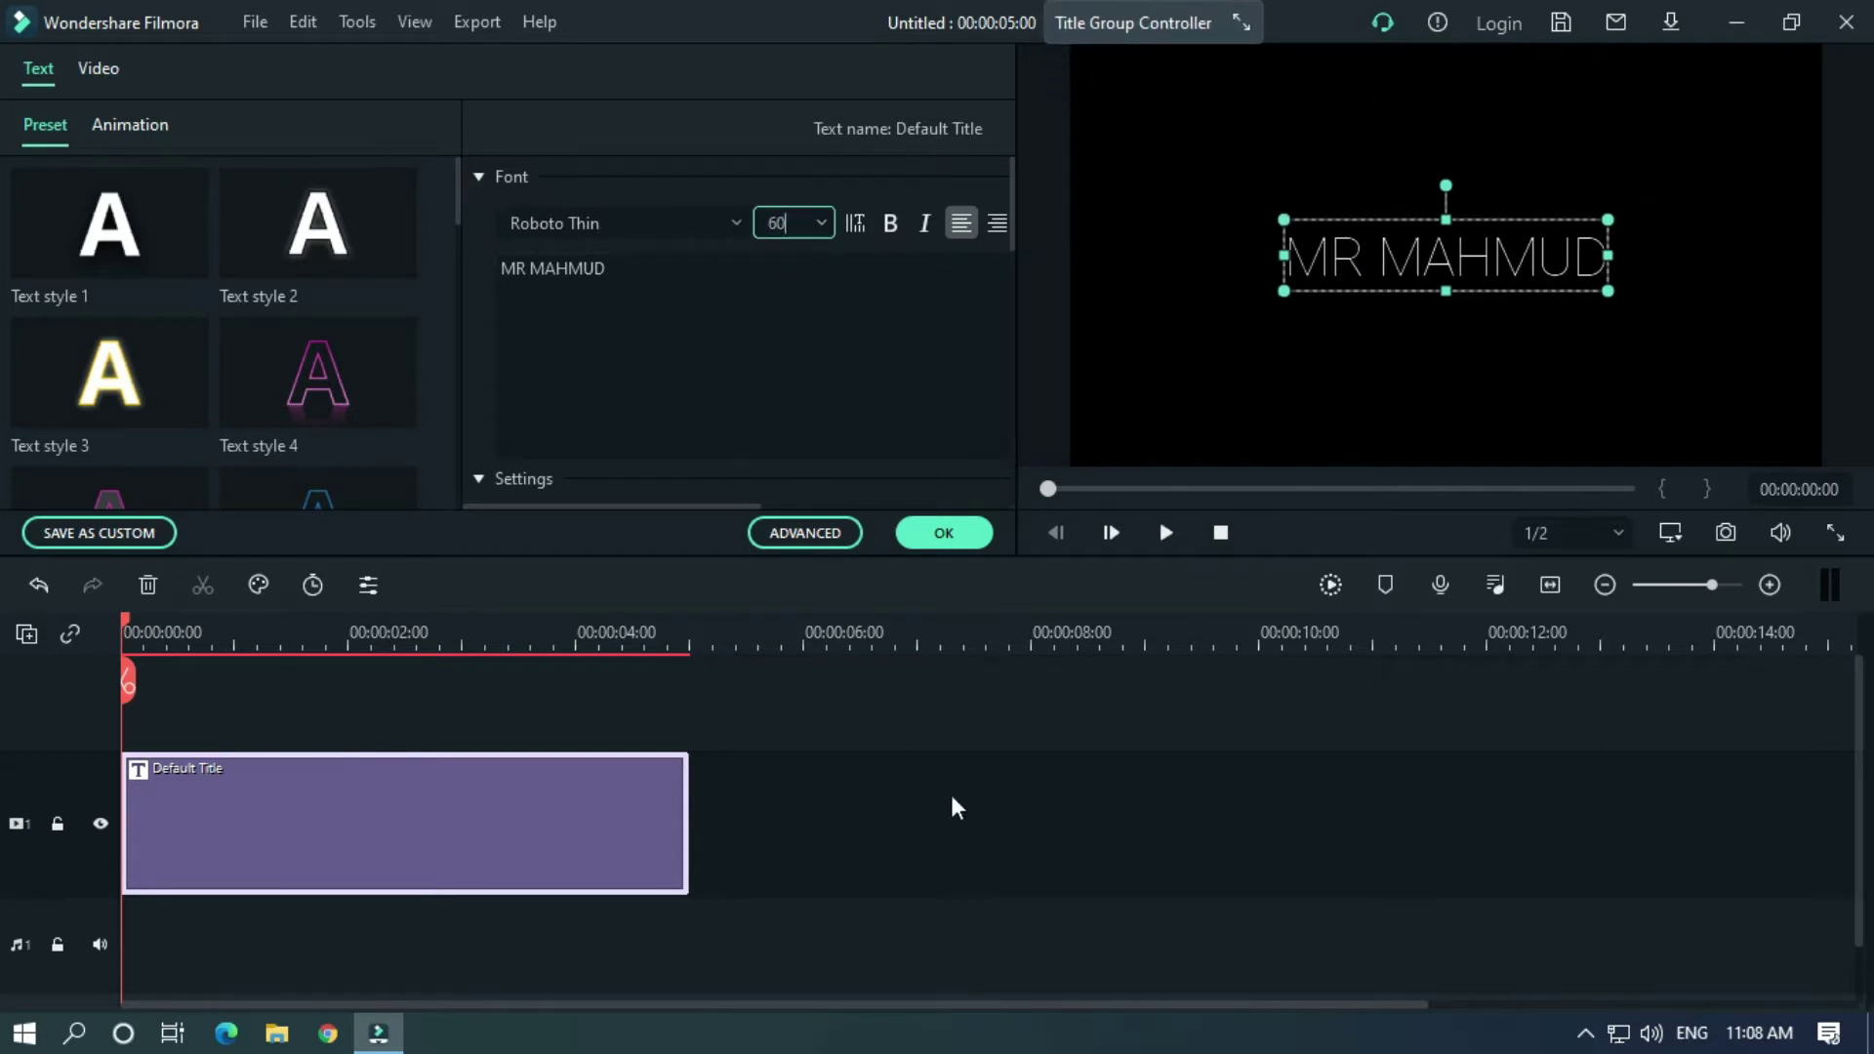
left_click(775, 710)
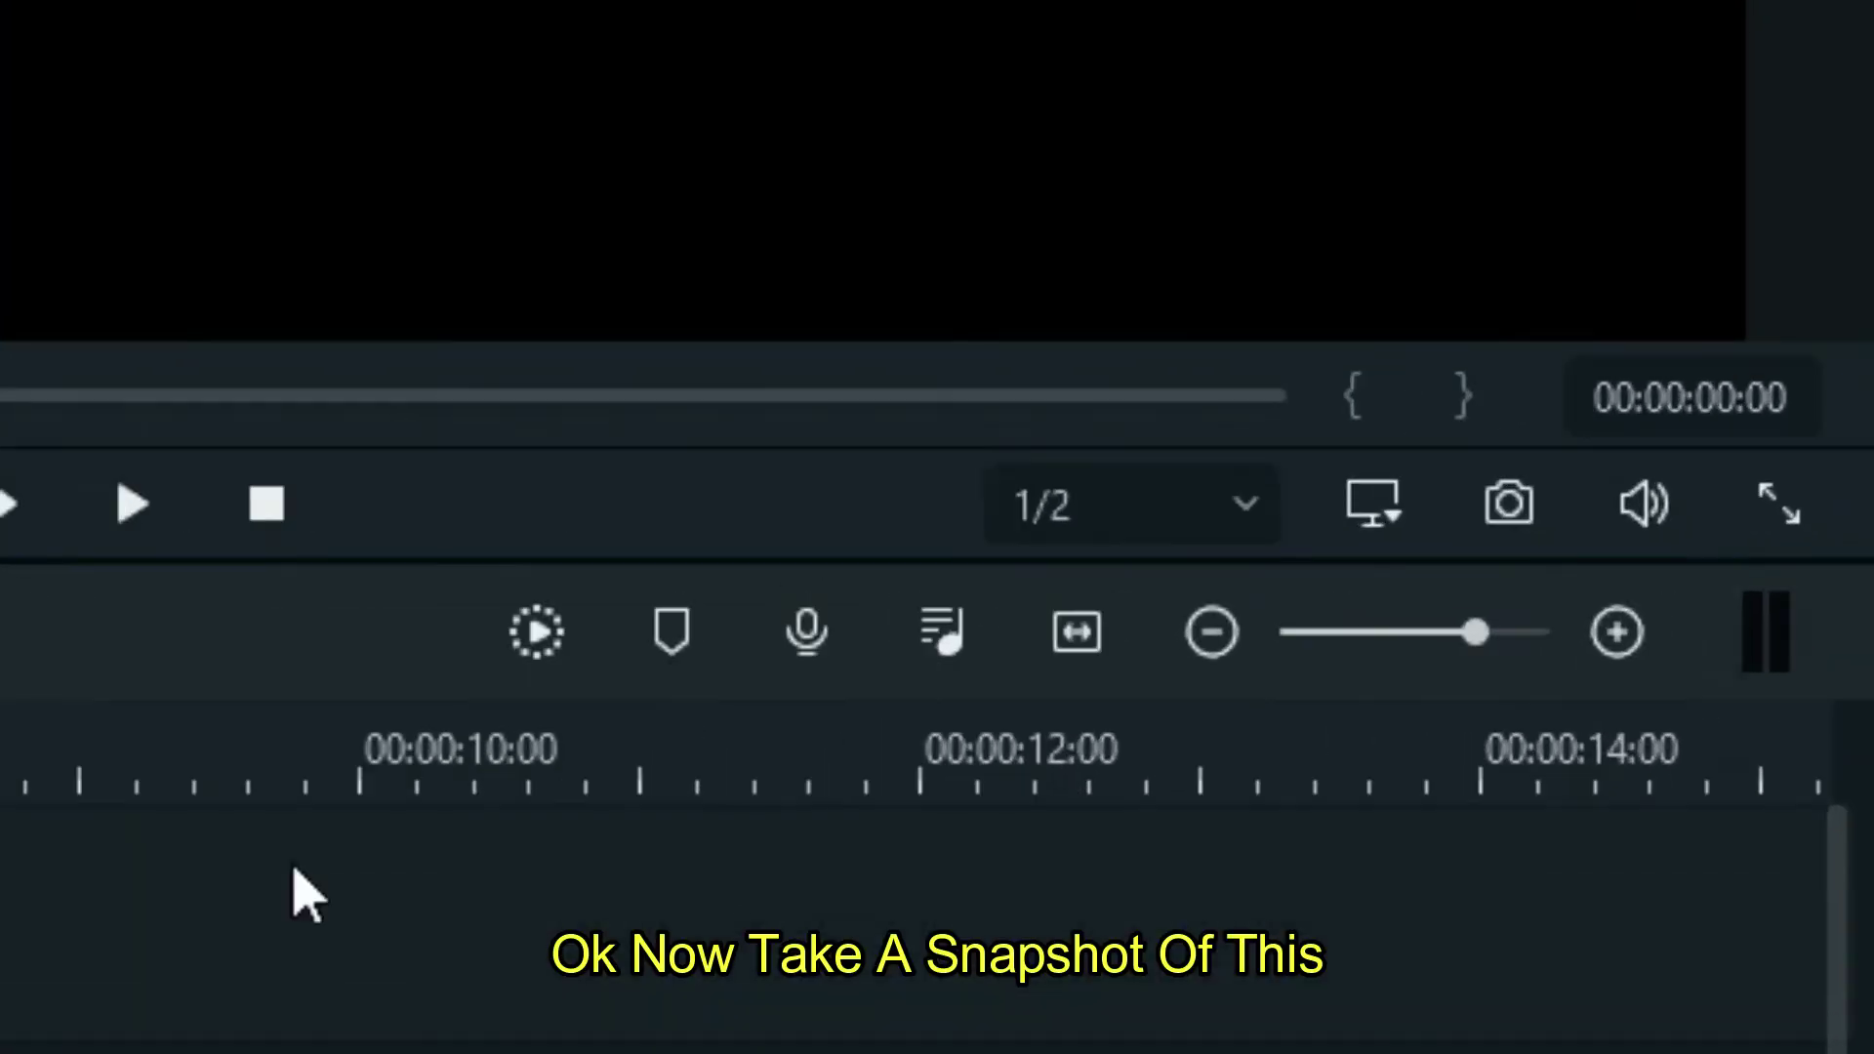
Step: Save a Snapshot still of the MR MAHMUD frame, then delete the title clip
left_click(1509, 510)
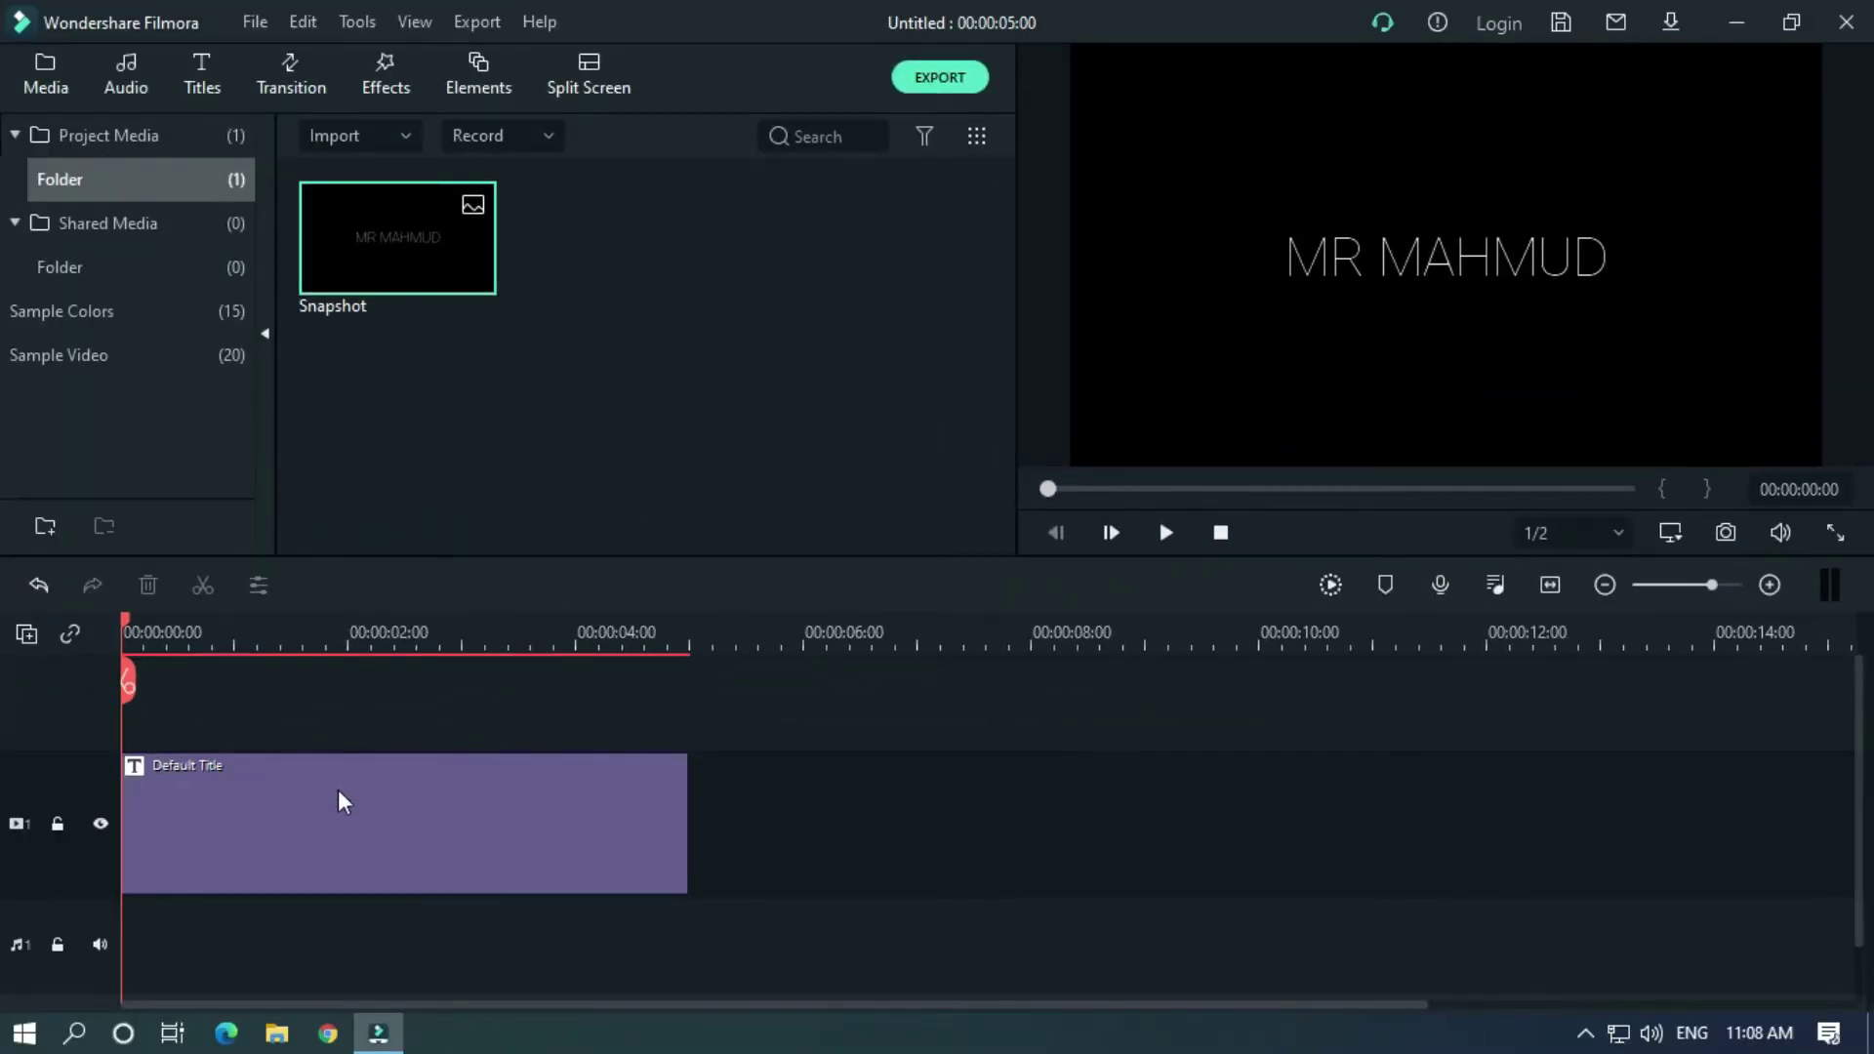
double_click(339, 798)
right_click(340, 796)
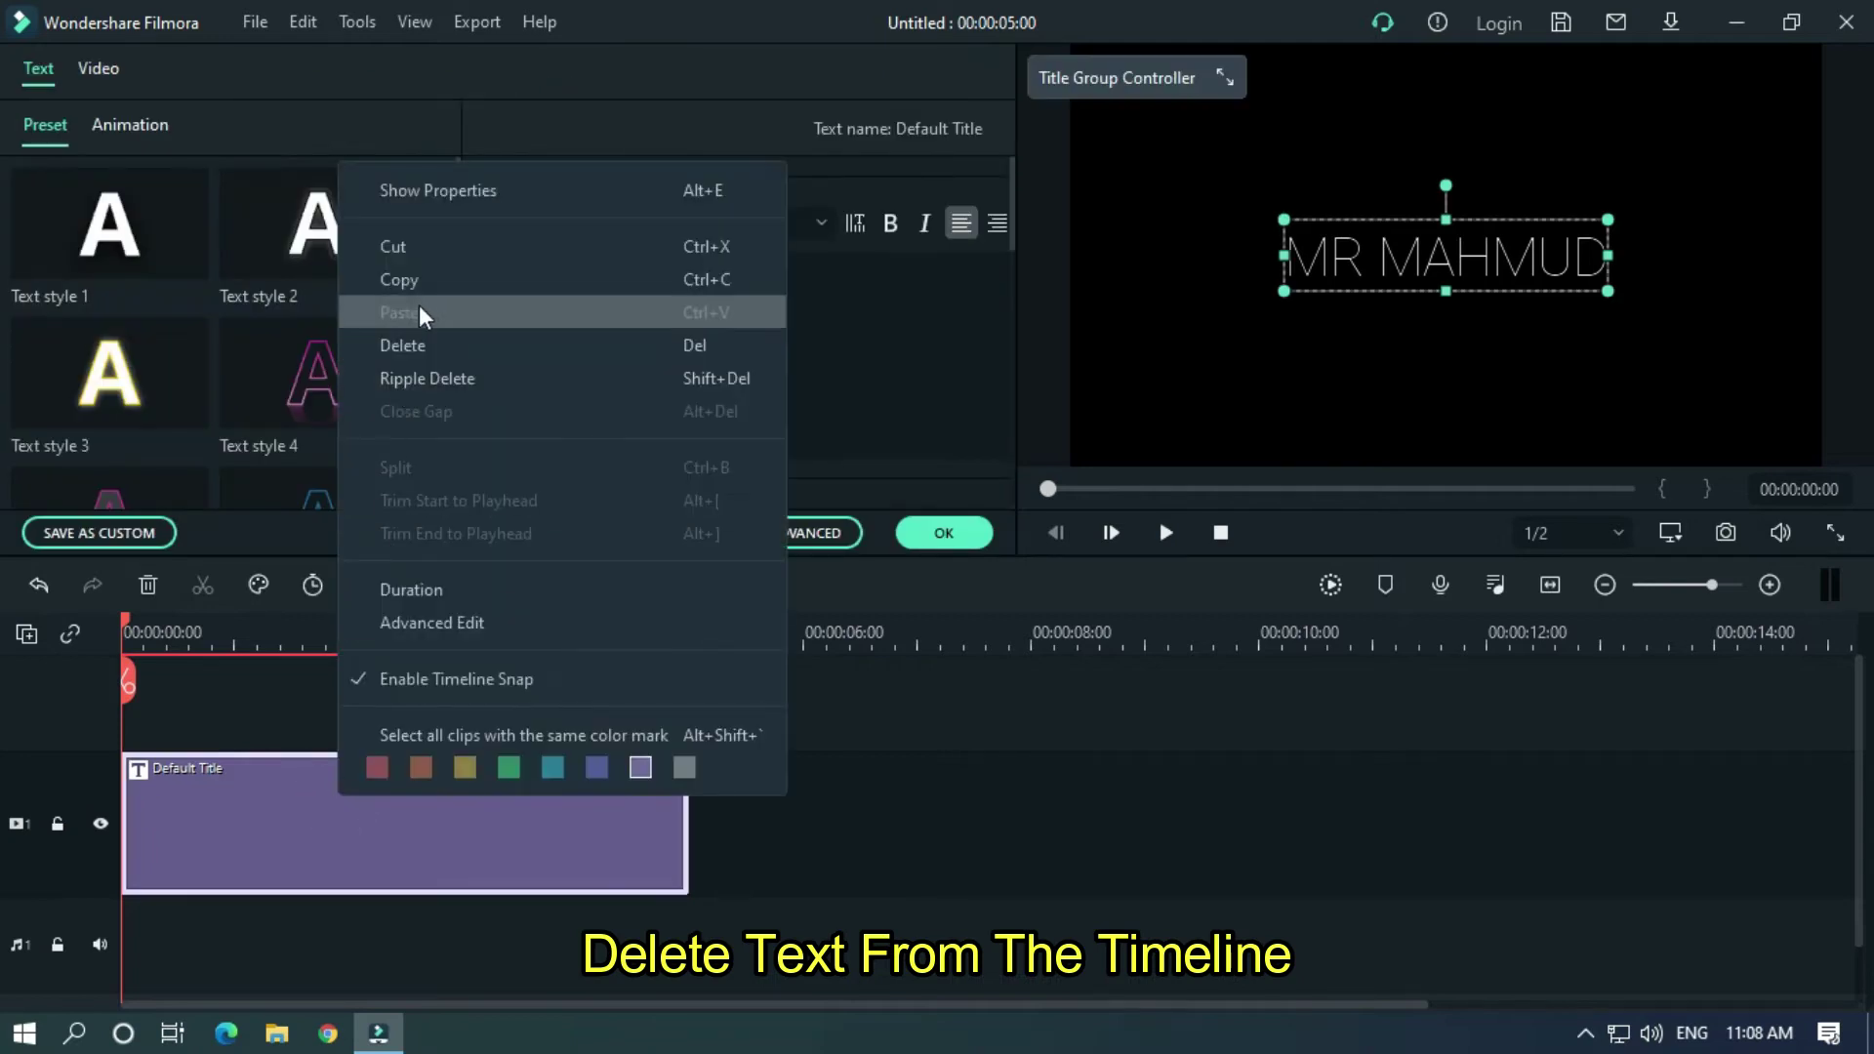
left_click(424, 347)
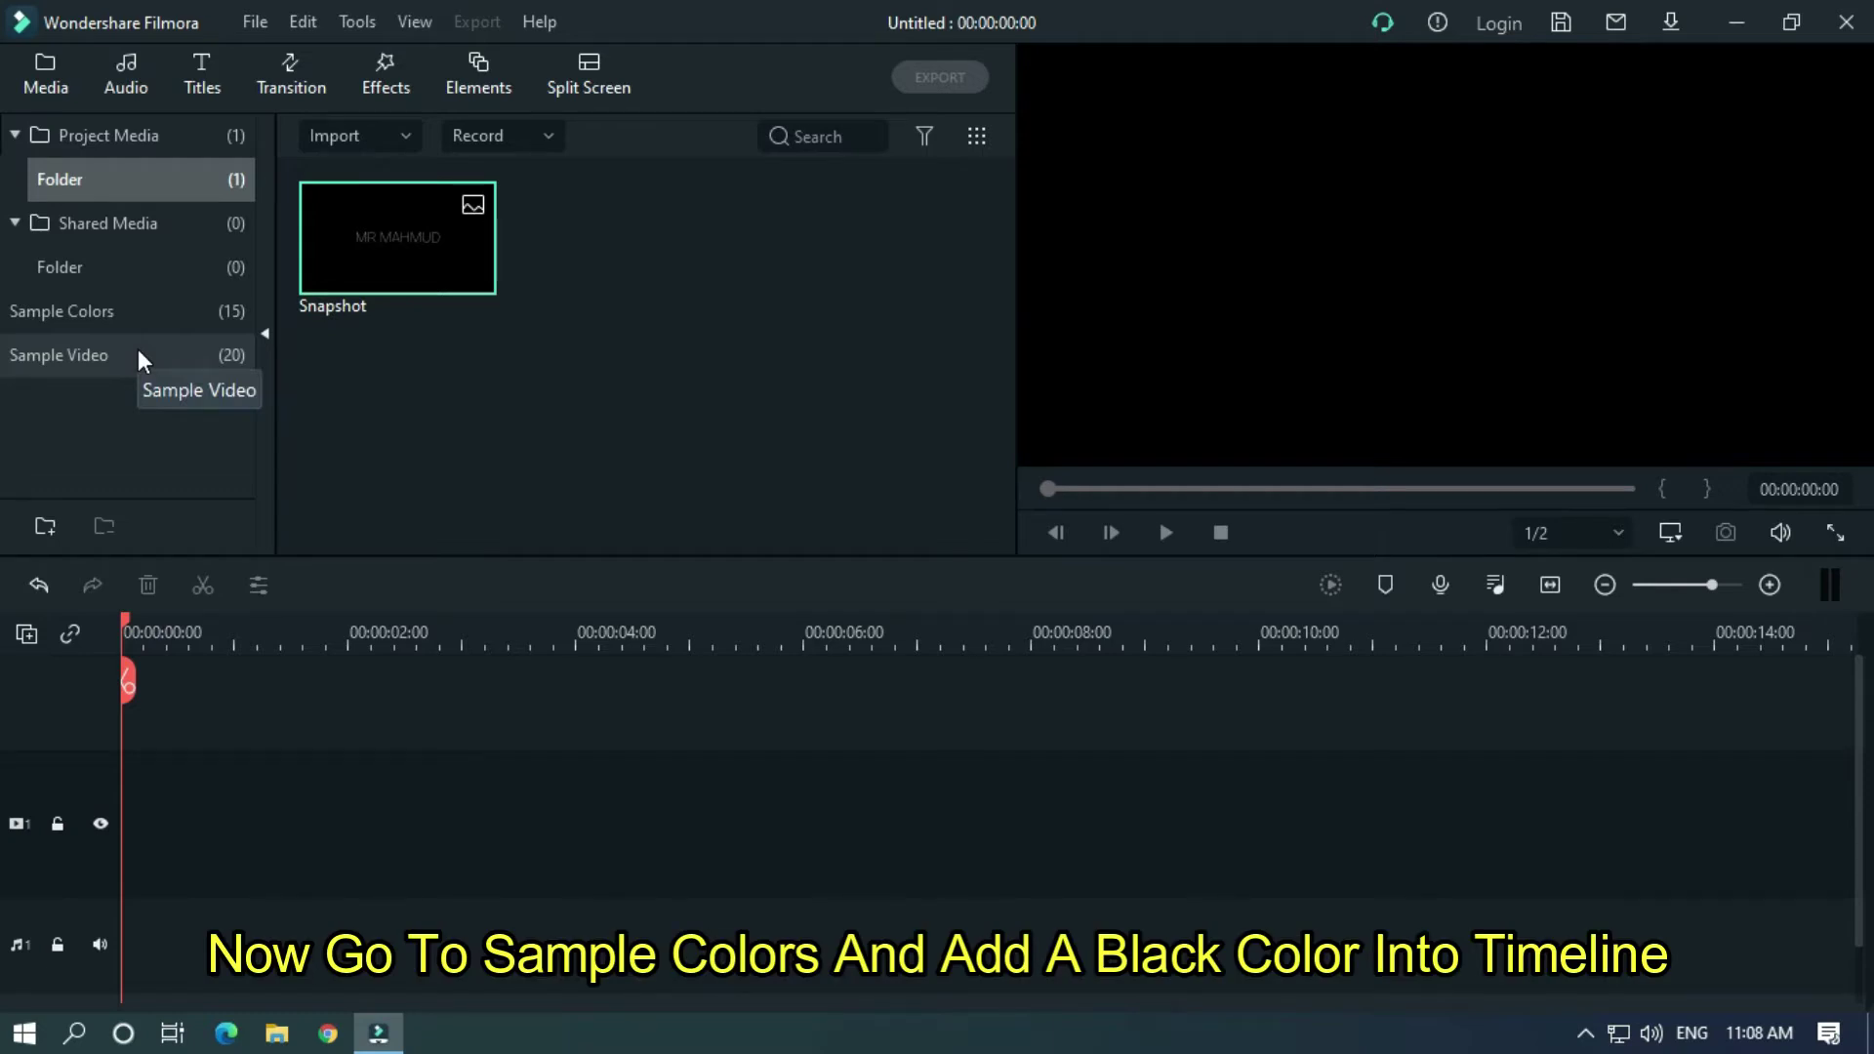
Step: Place a Black sample colour clip on track 1 and the Snapshot still on a track above
left_click(120, 322)
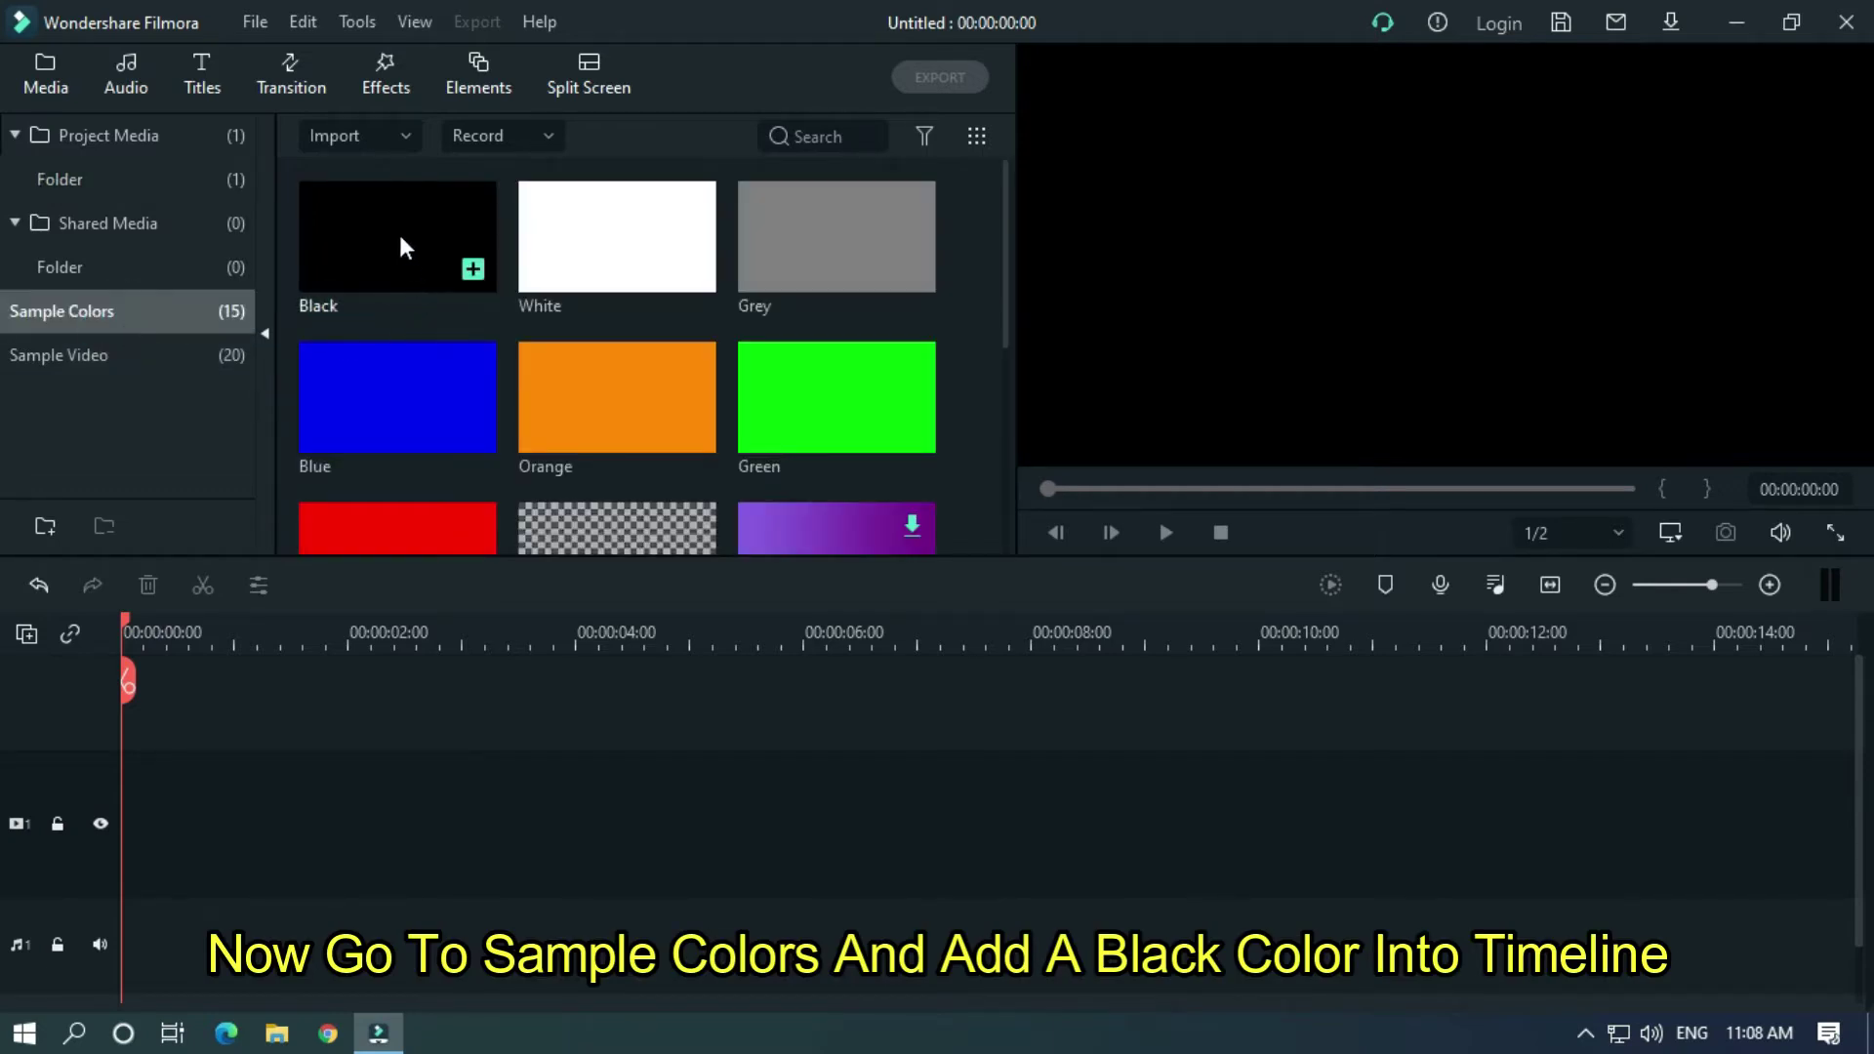
left_click_drag(394, 227, 127, 841)
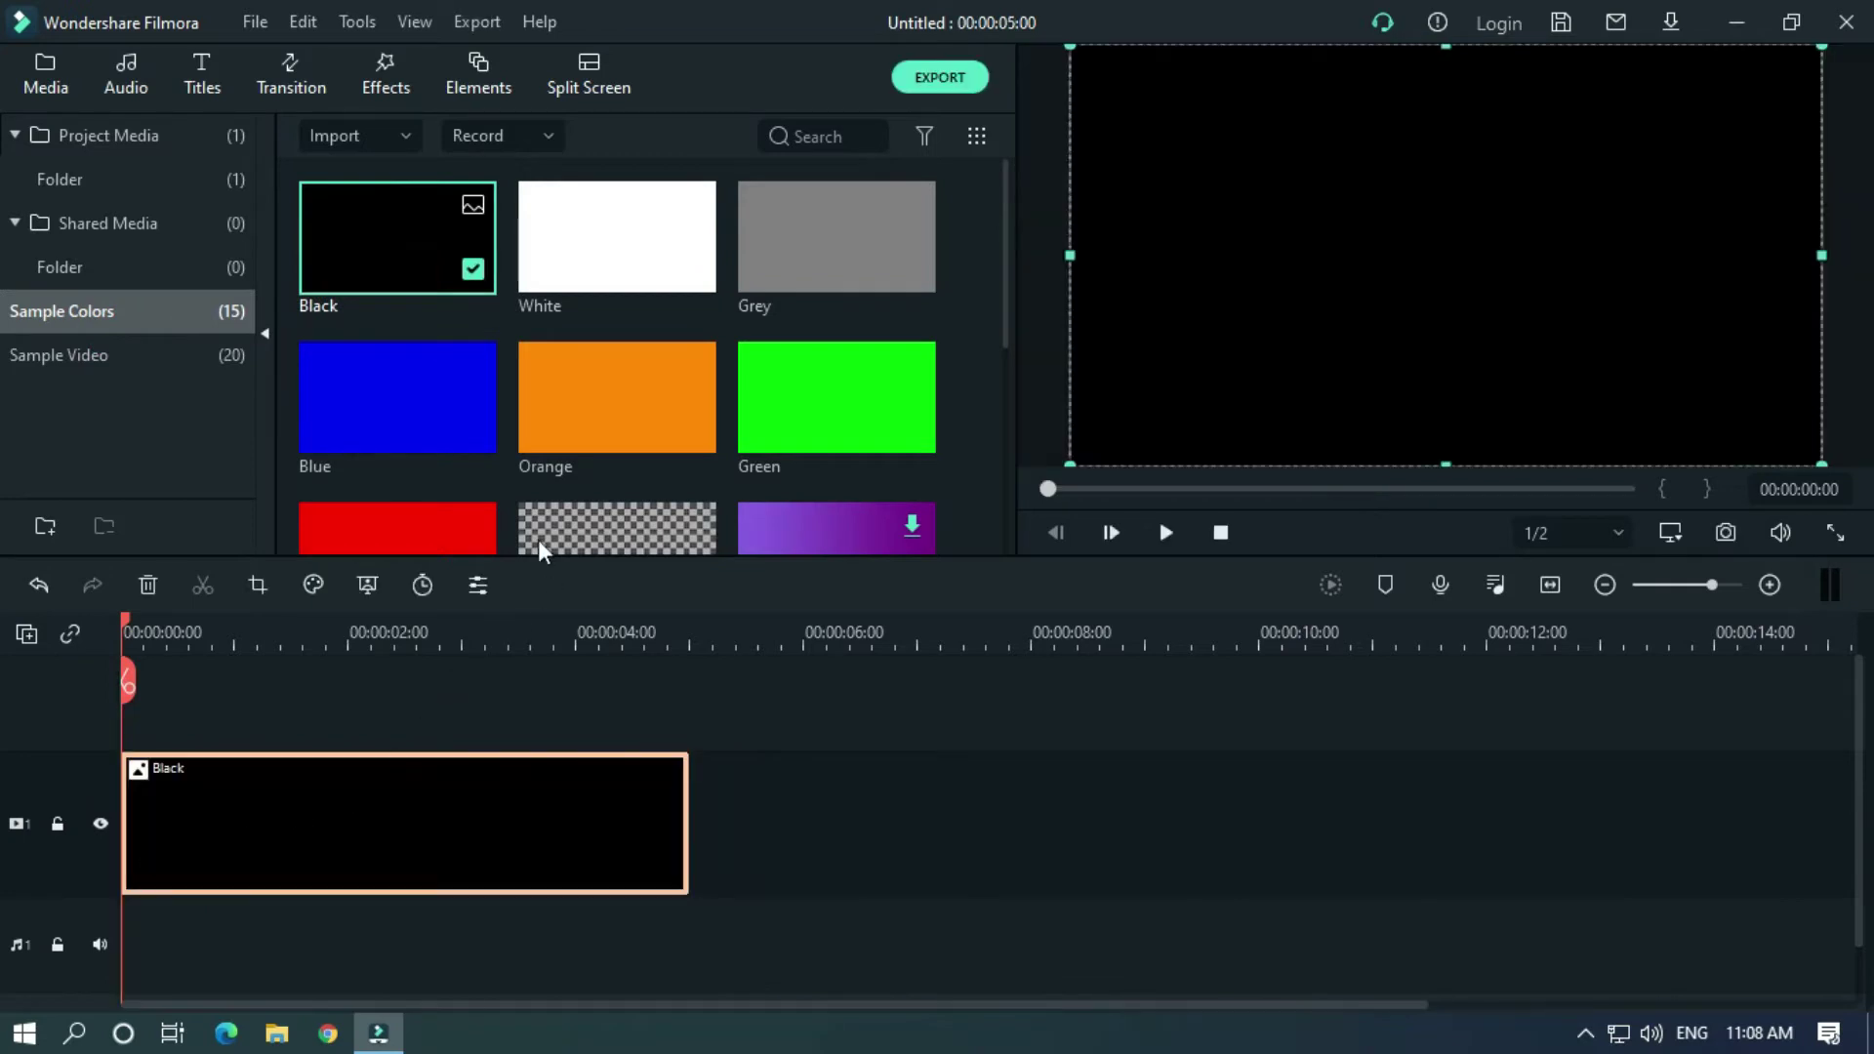
left_click(161, 131)
left_click_drag(394, 268, 70, 670)
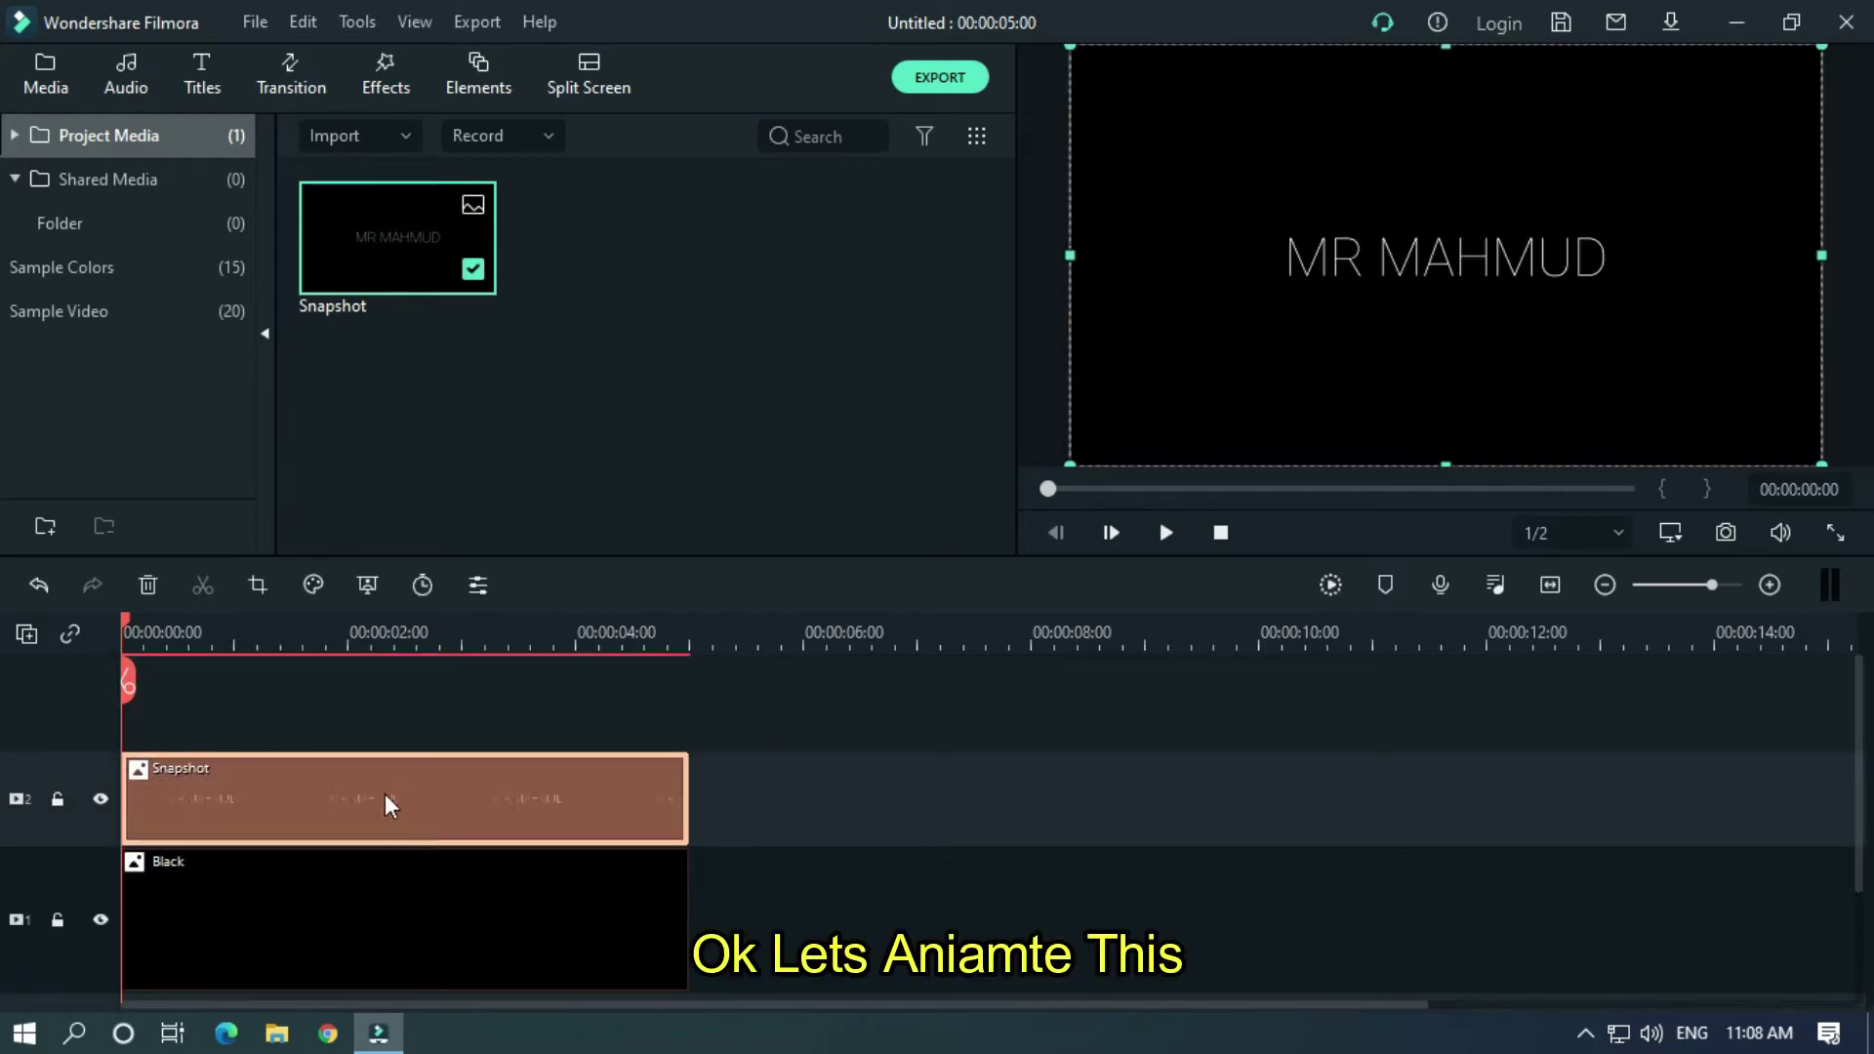
Step: Open the Snapshot clip's Animation settings in Customize keyframe mode
scroll(578, 618, "up", 3)
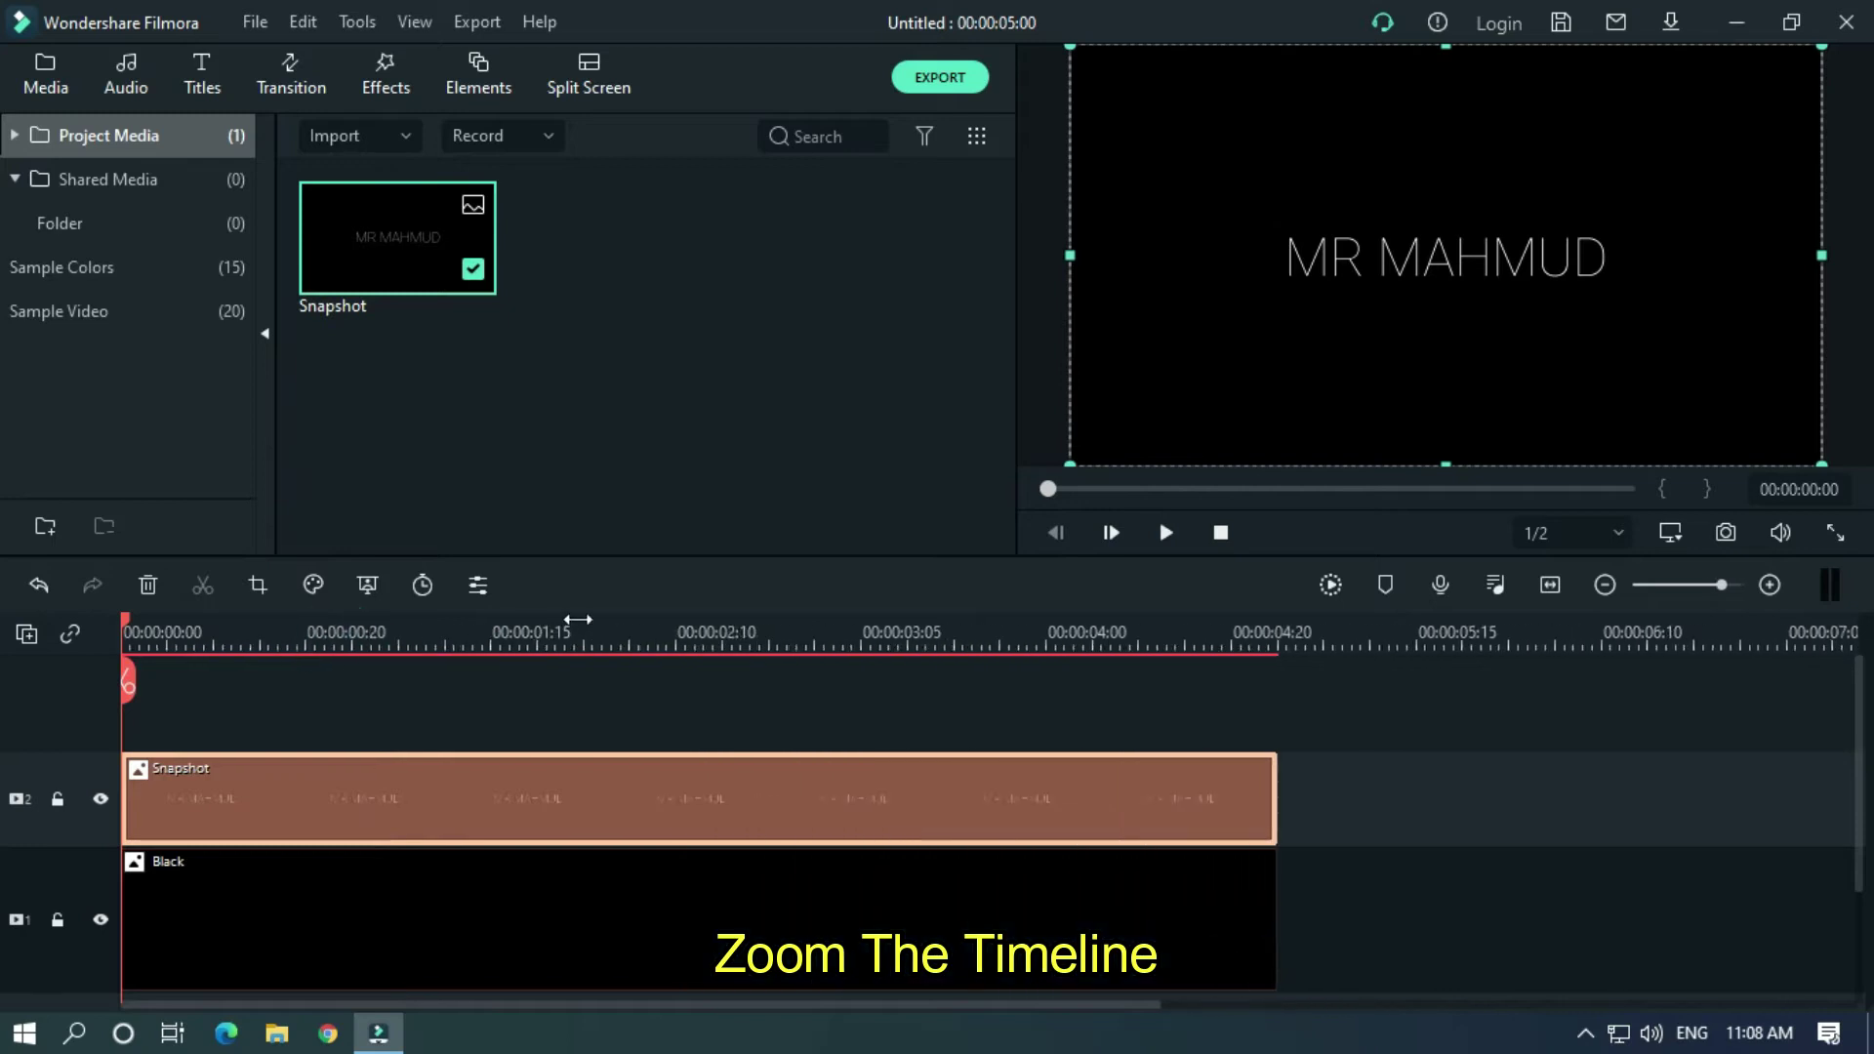
scroll(578, 619, "up", 1)
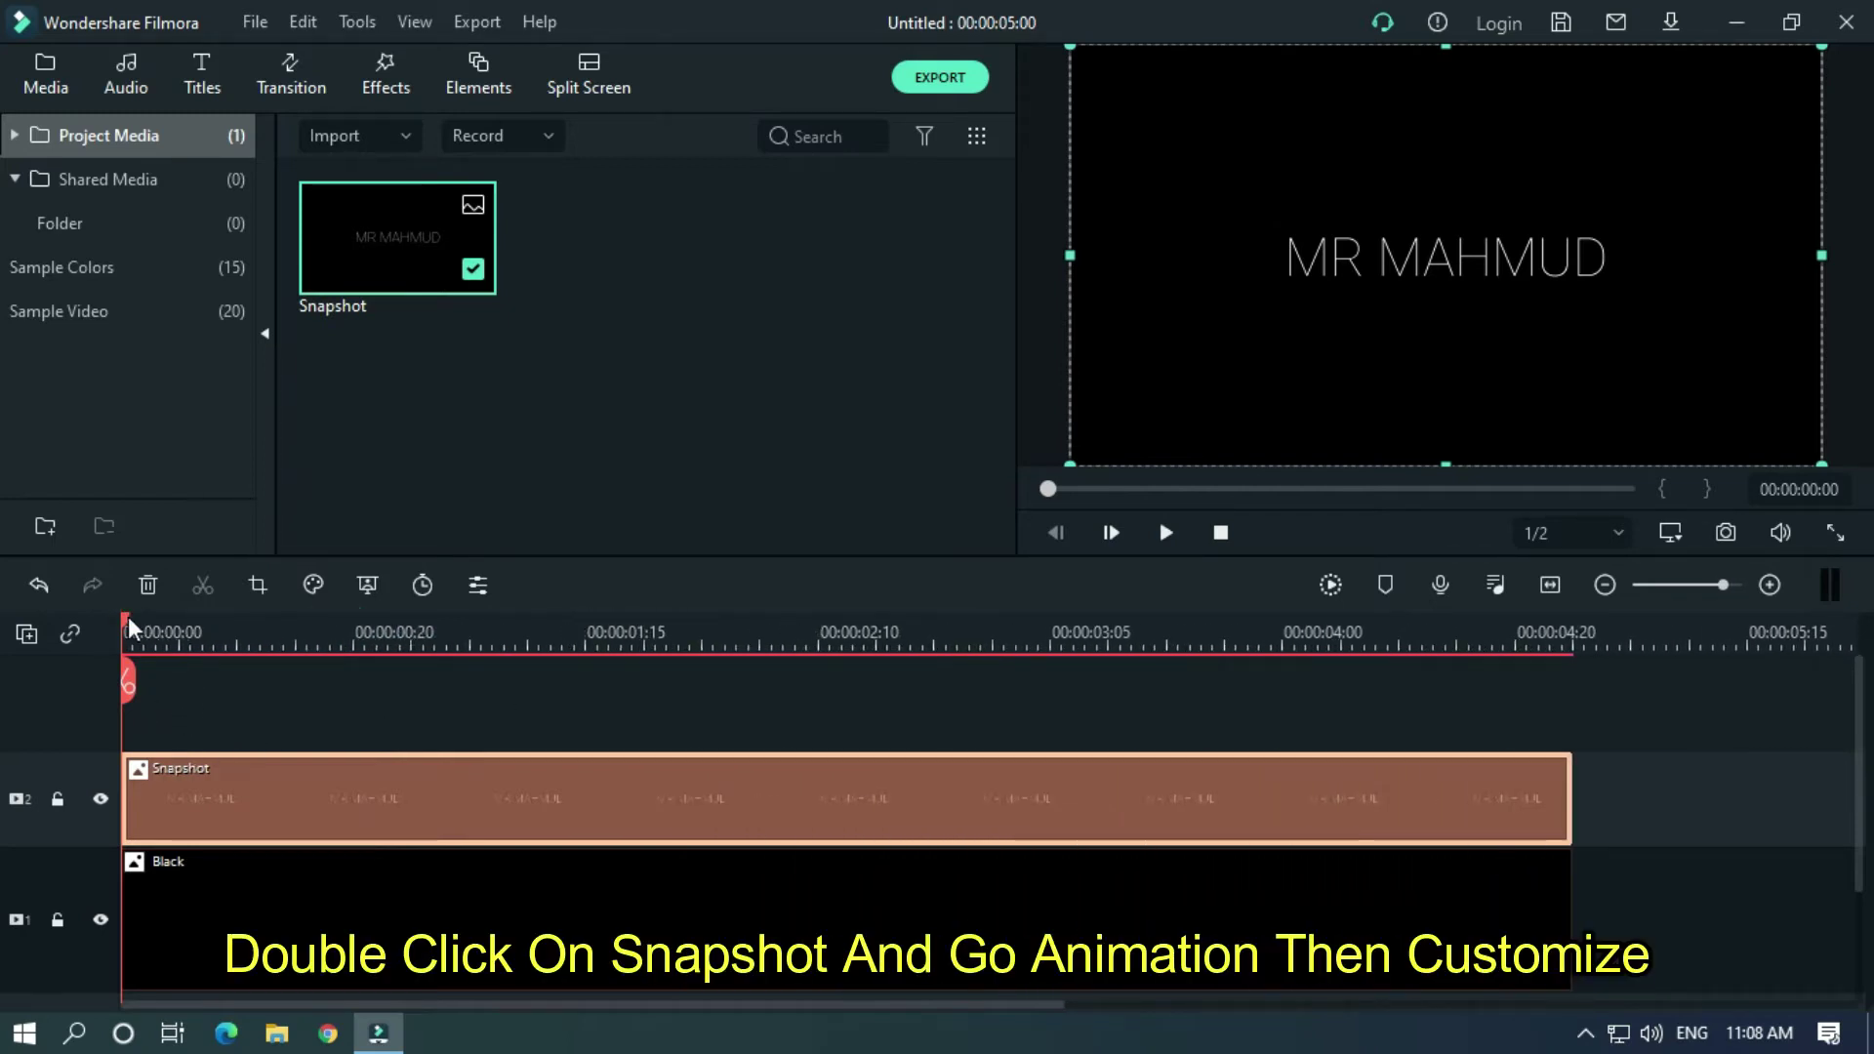
double_click(227, 811)
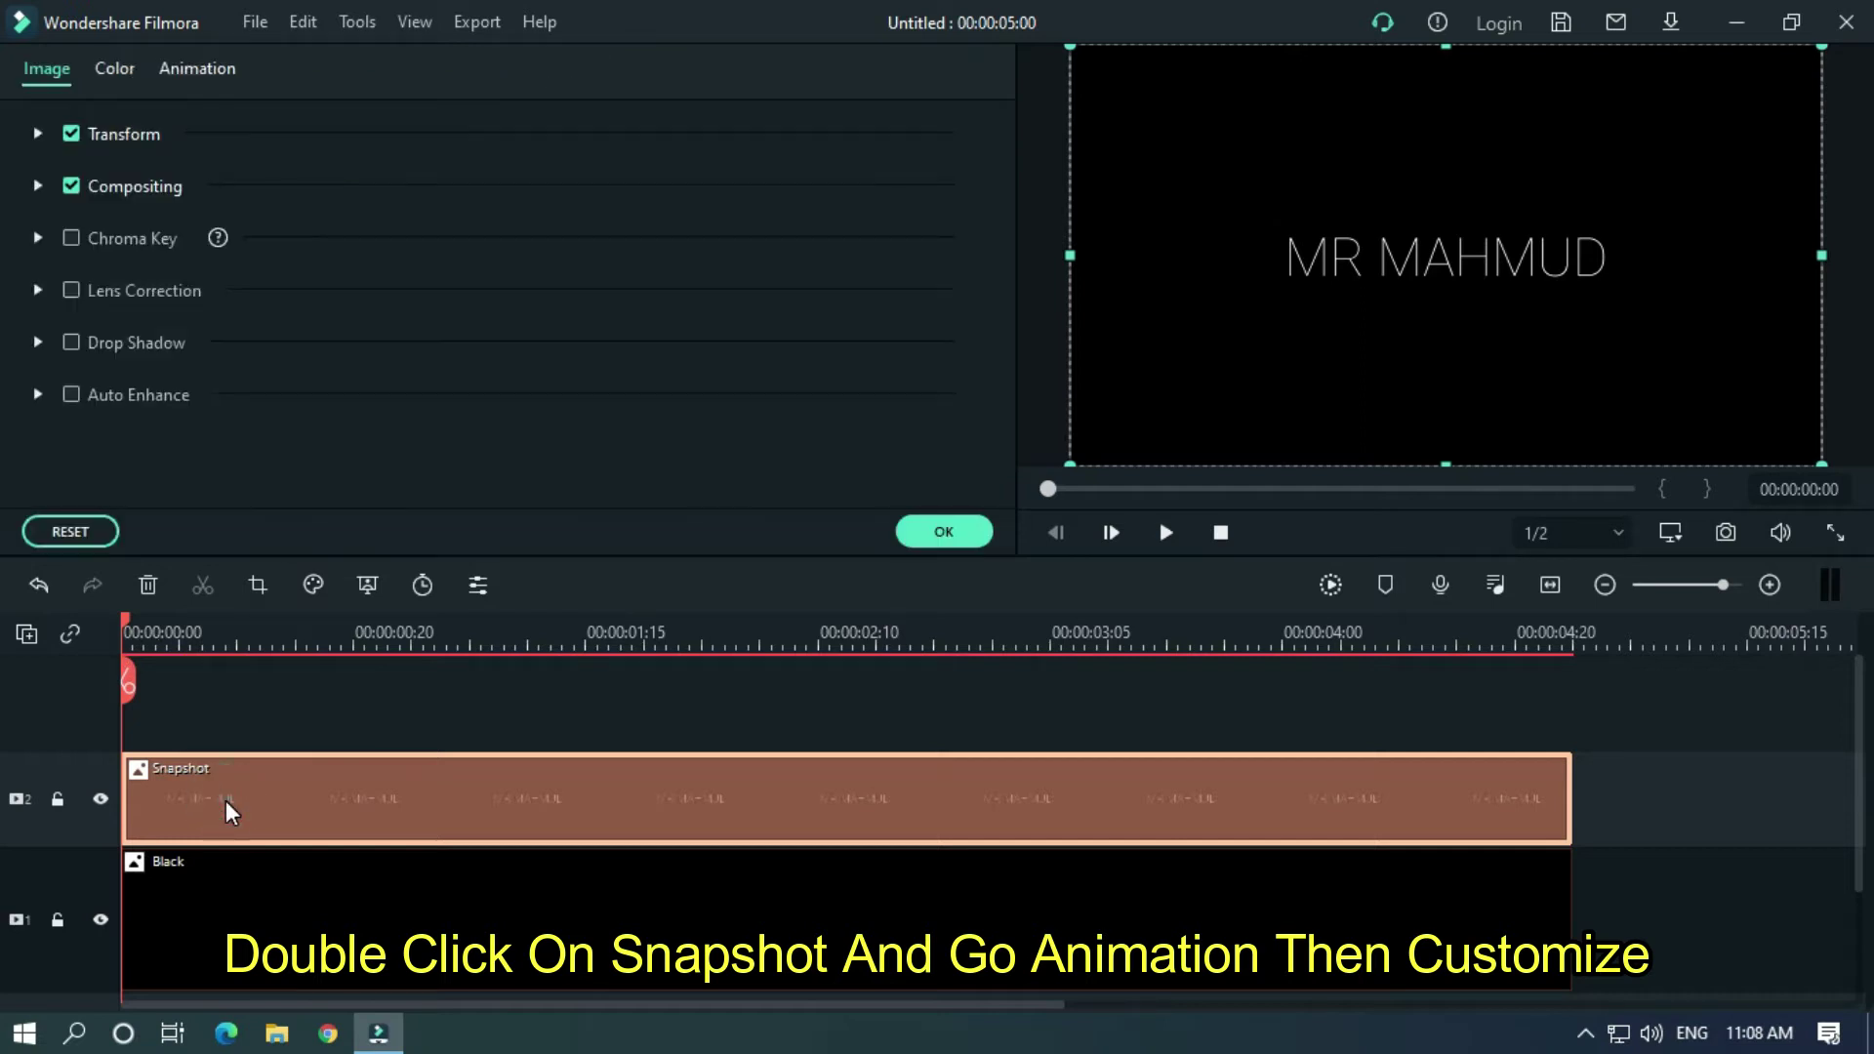
left_click(197, 64)
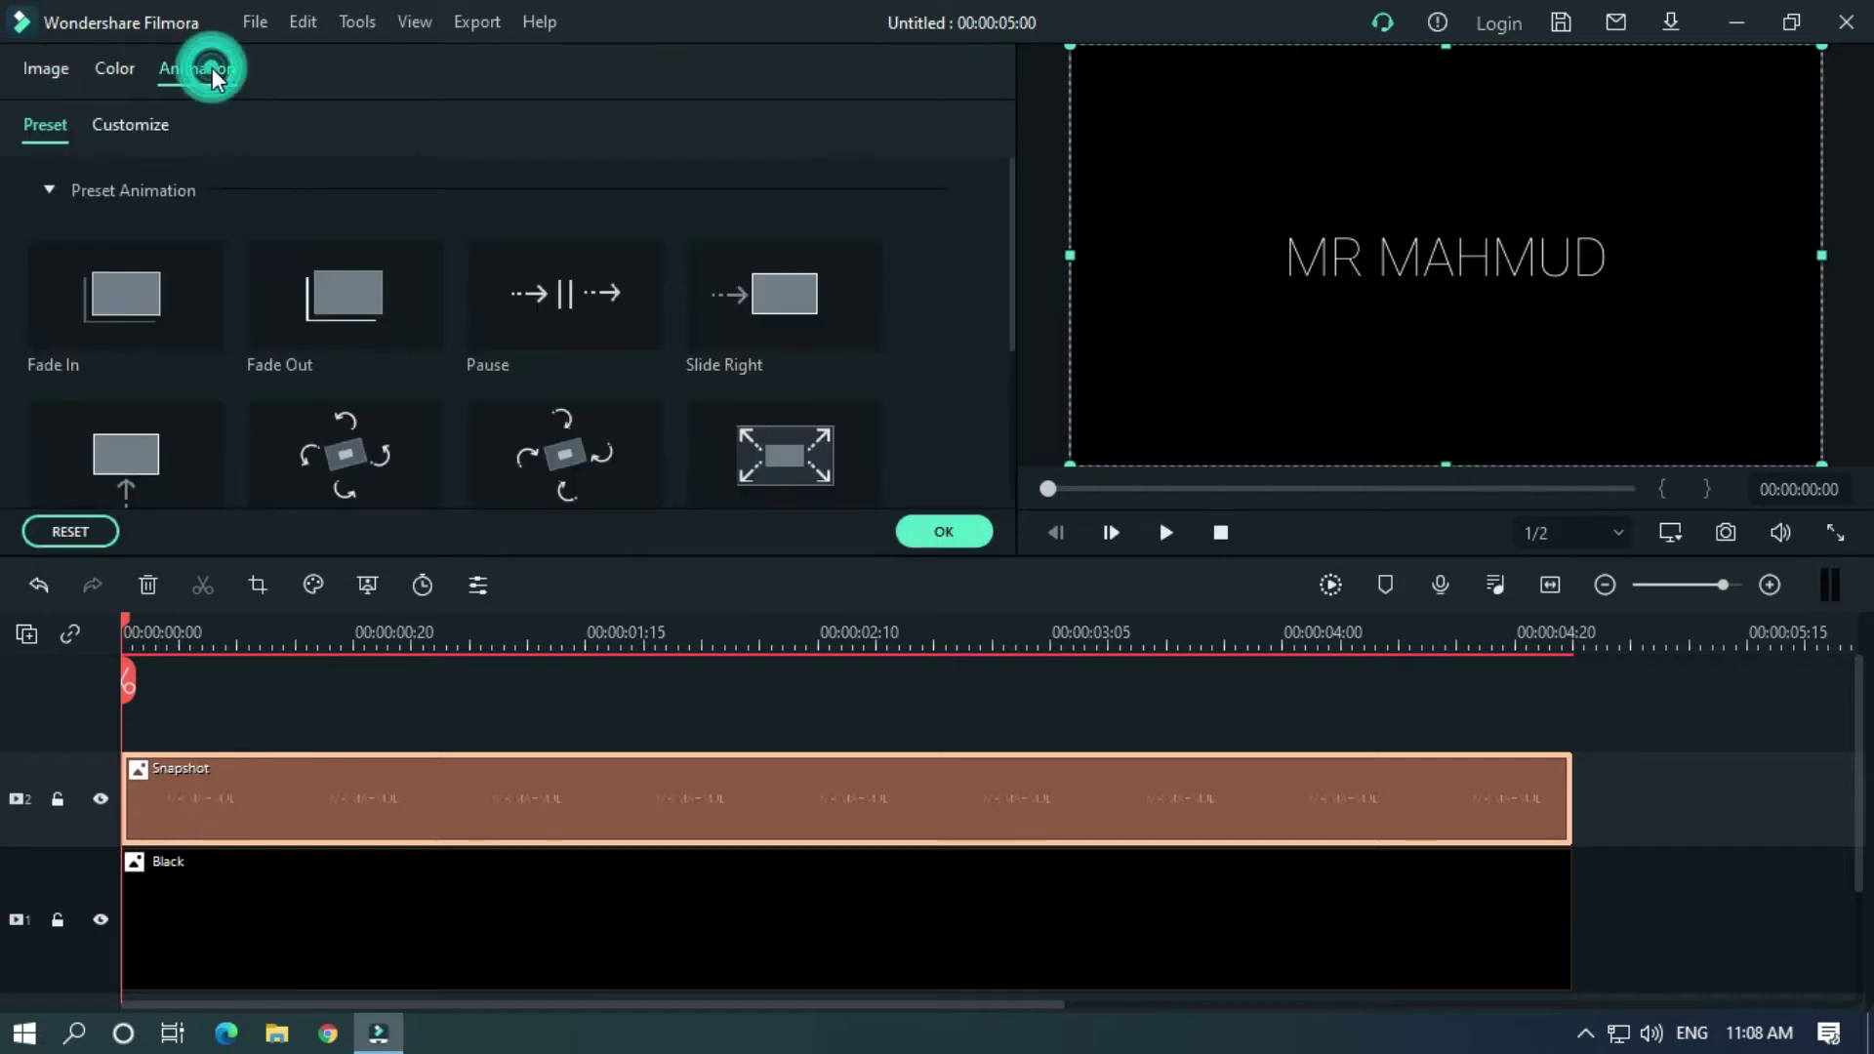
left_click(111, 136)
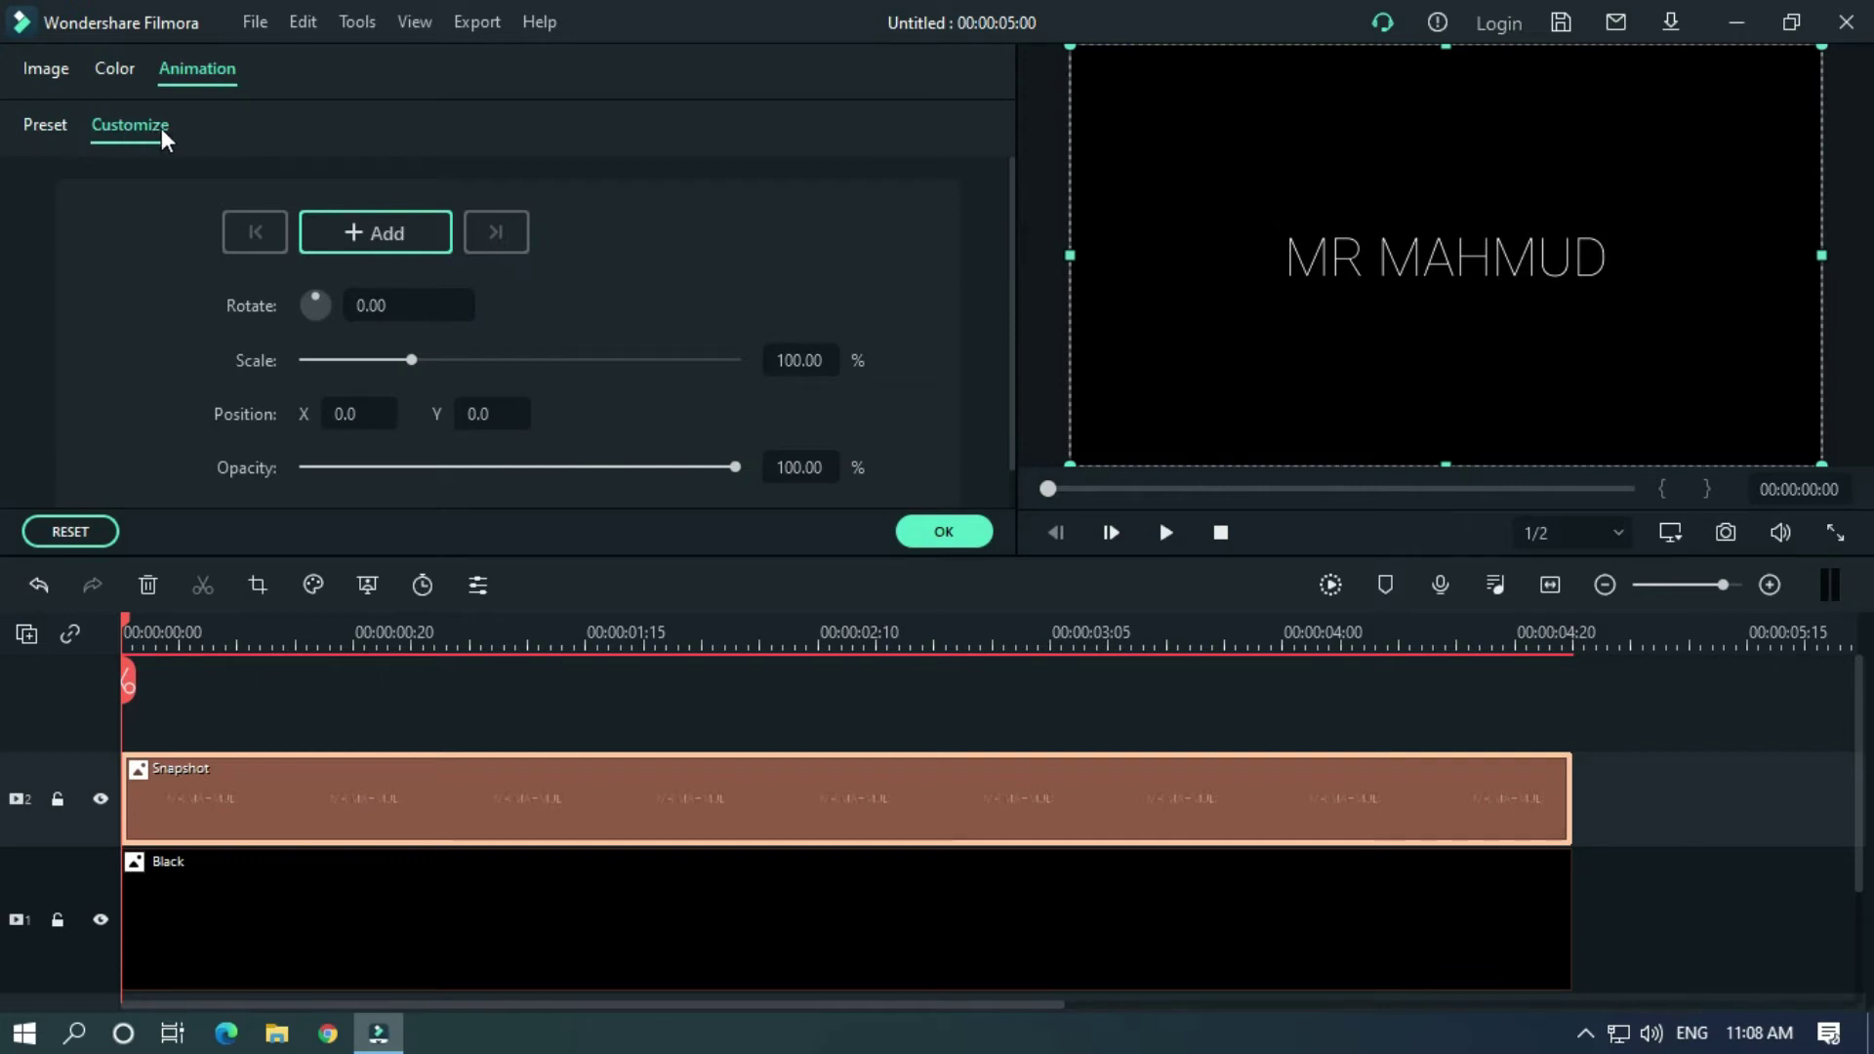
Step: Add a starting keyframe with the Snapshot's Position X at -397
left_click(372, 253)
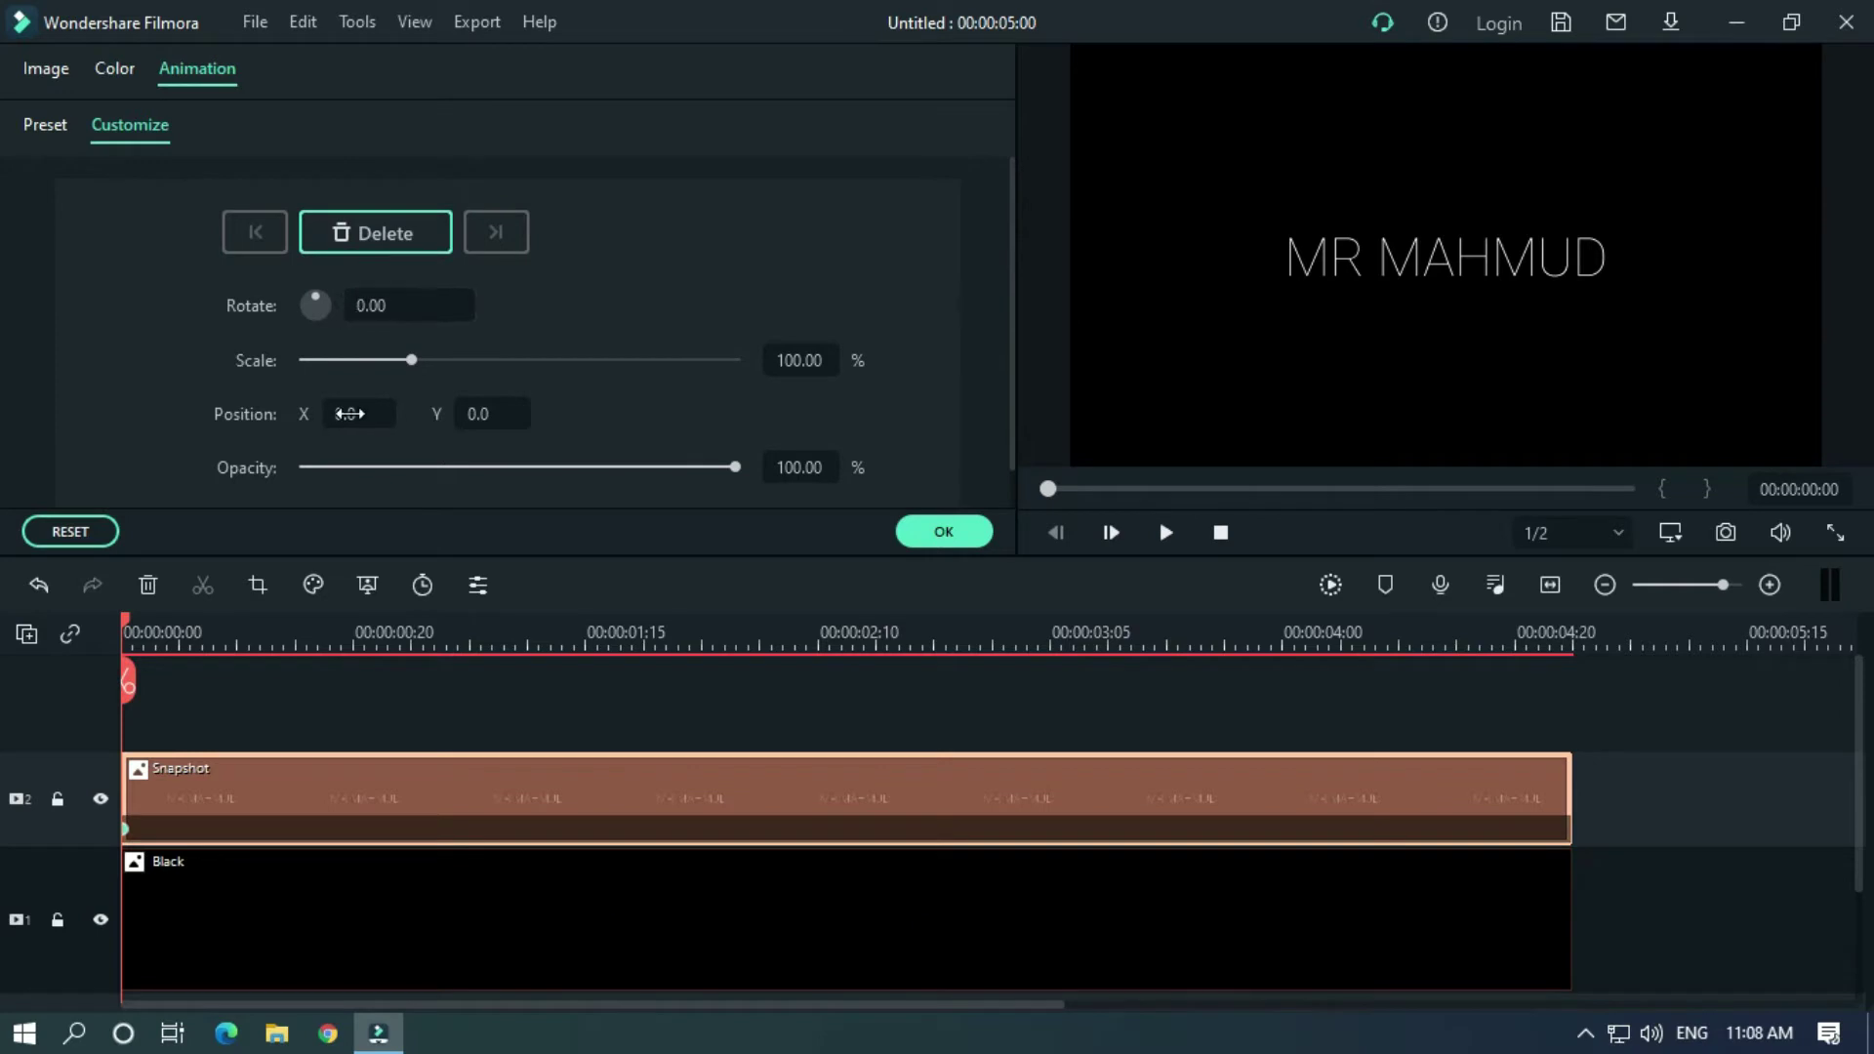
left_click_drag(349, 414, 308, 414)
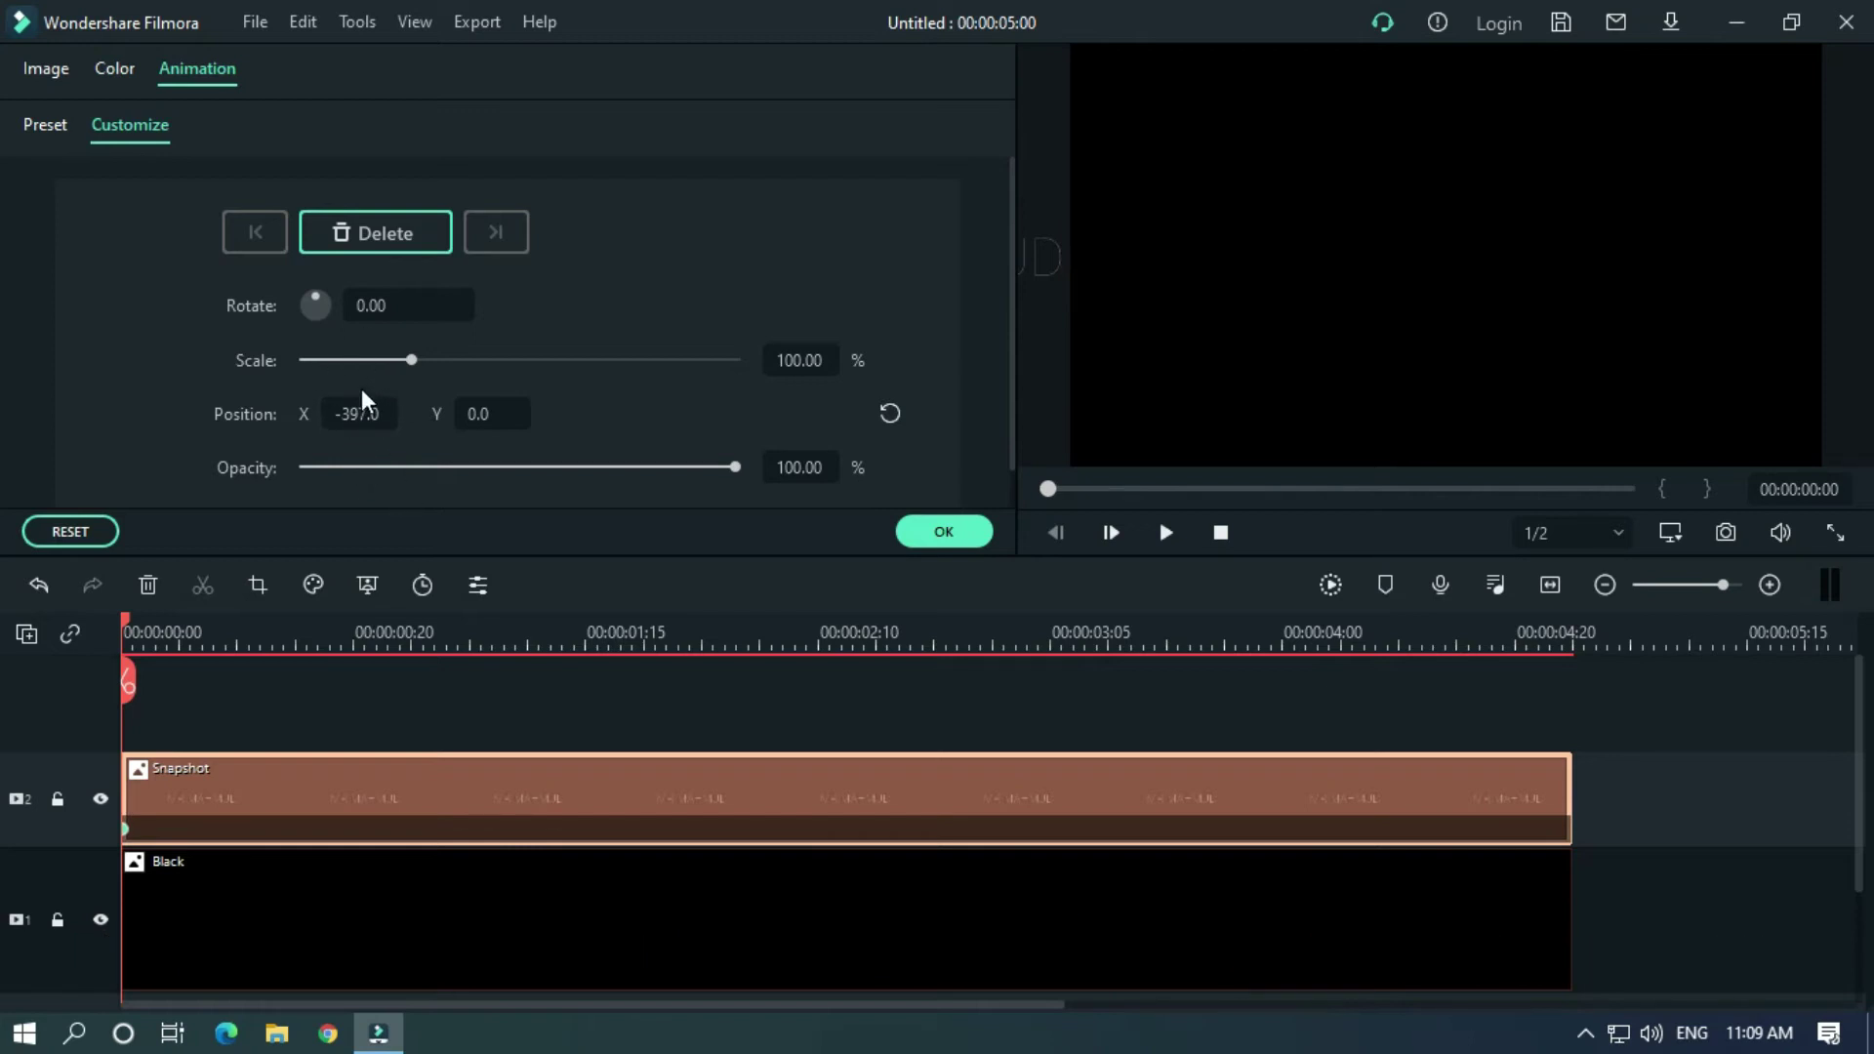
Step: Recentre the text at X 0.0 at one second, then put the playhead near four seconds
left_click(346, 633)
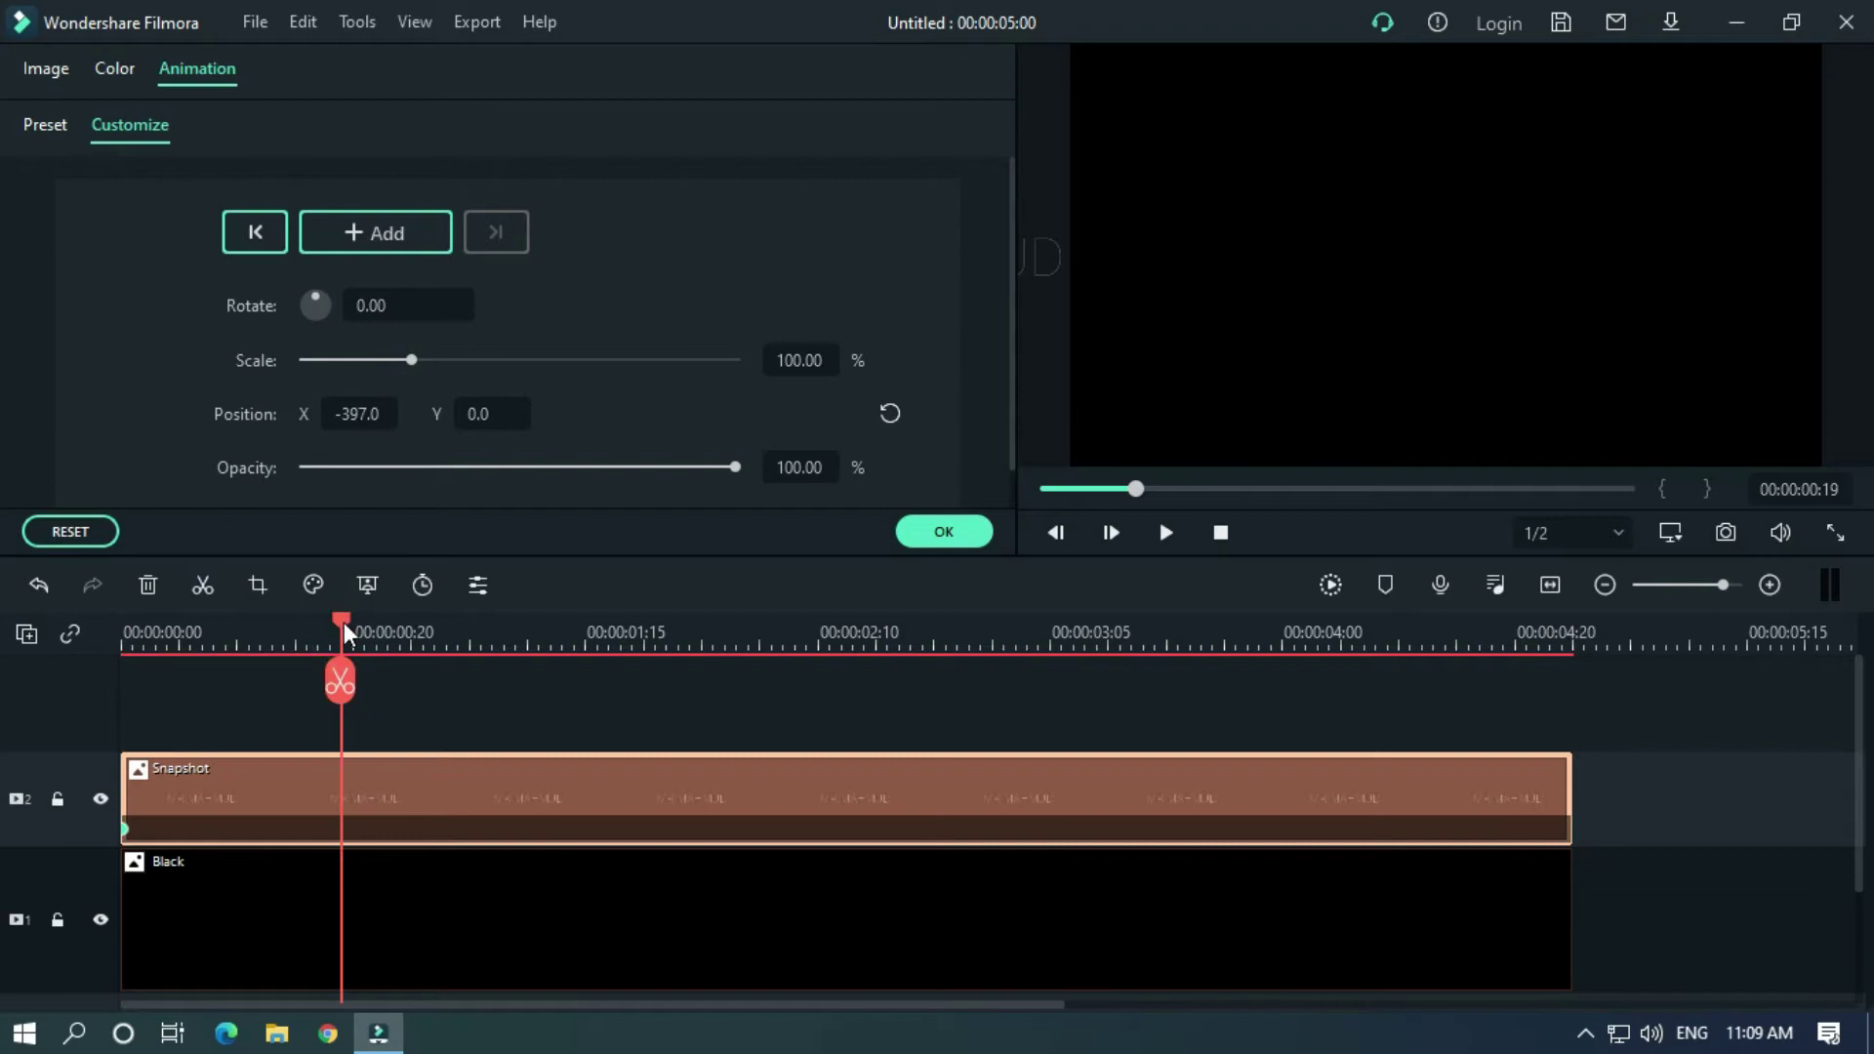
left_click_drag(347, 632, 415, 633)
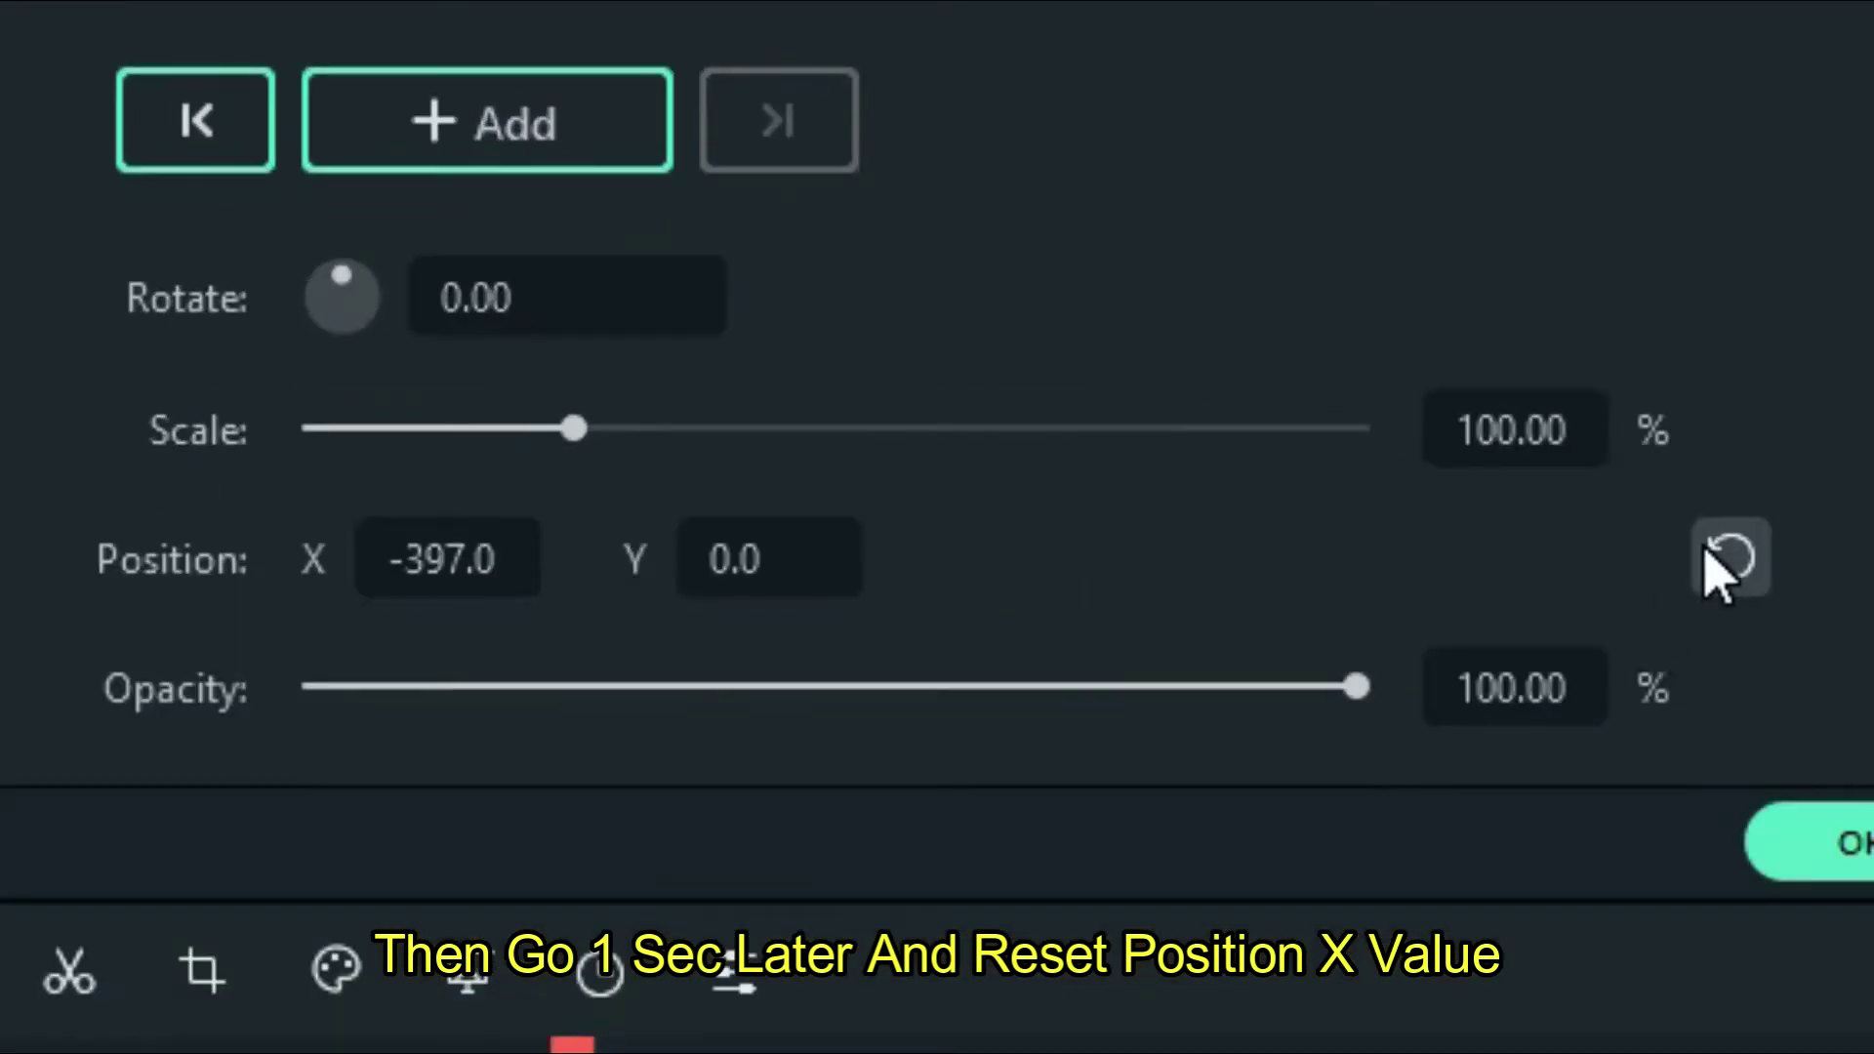
left_click(1727, 558)
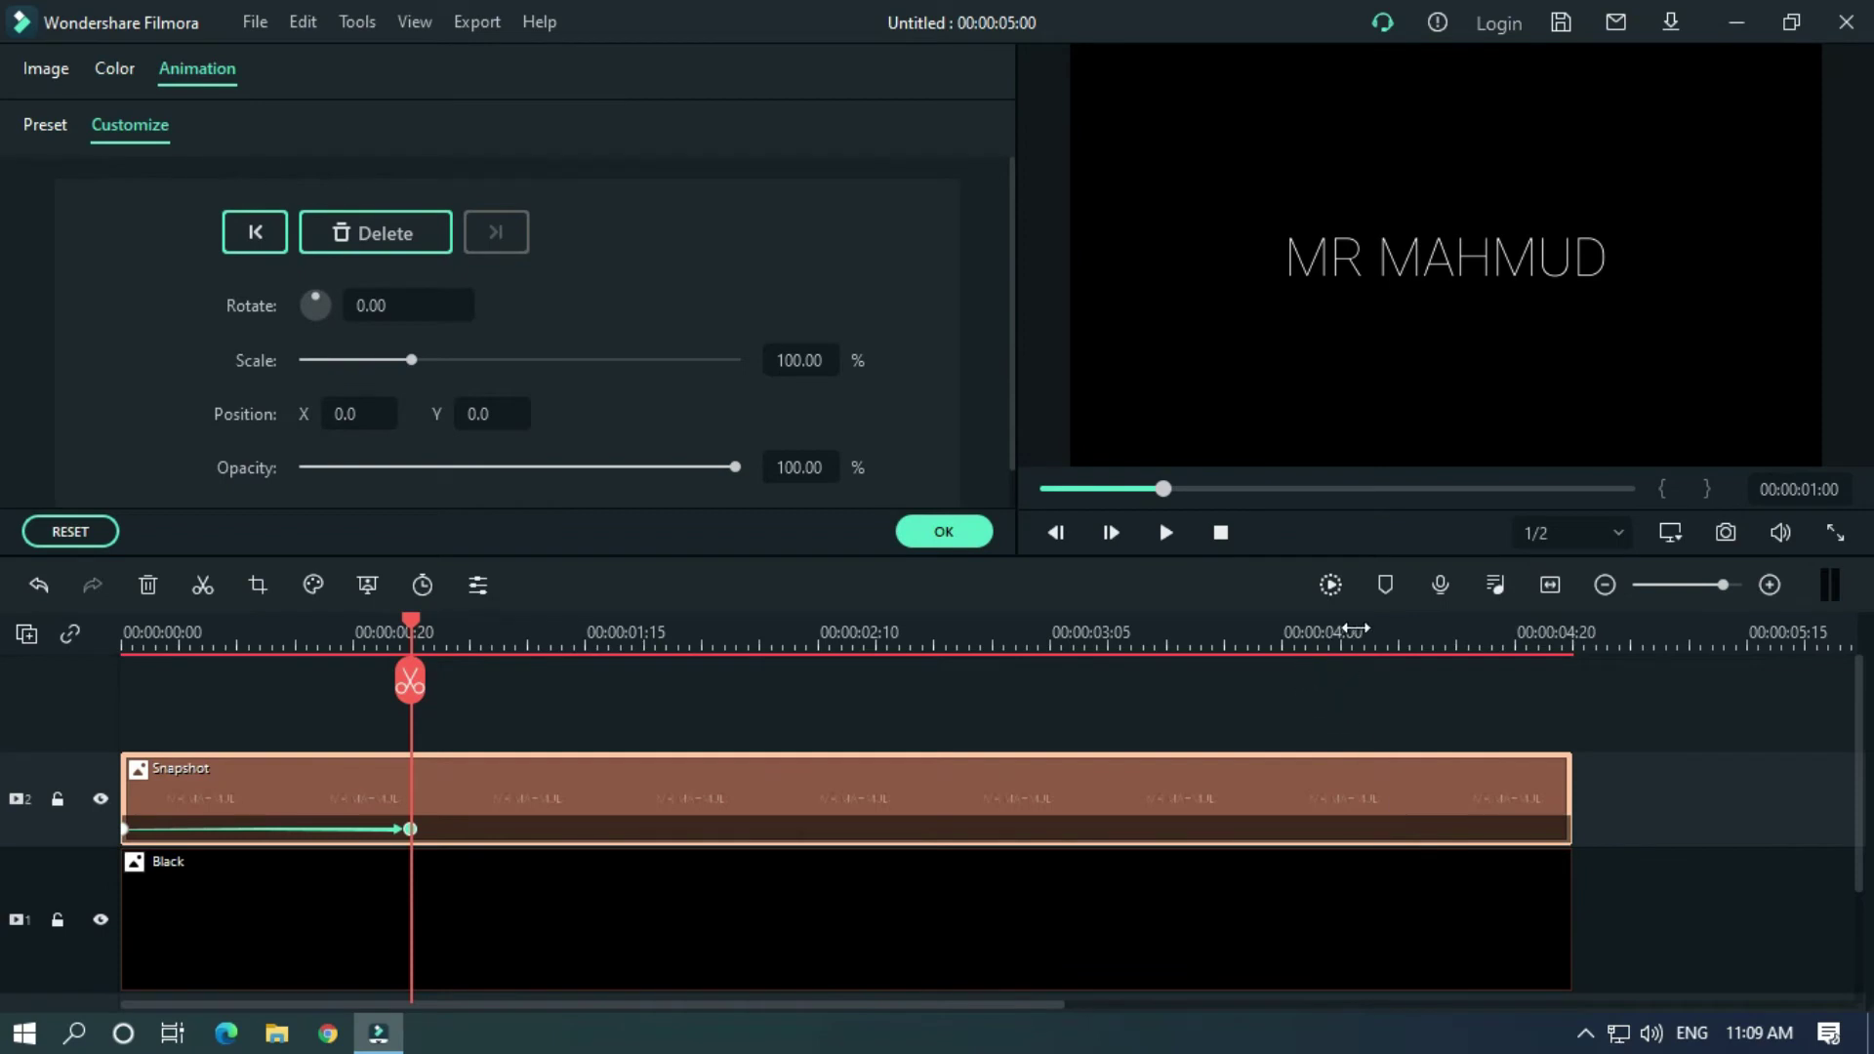
left_click(1342, 630)
left_click_drag(1340, 628, 1290, 625)
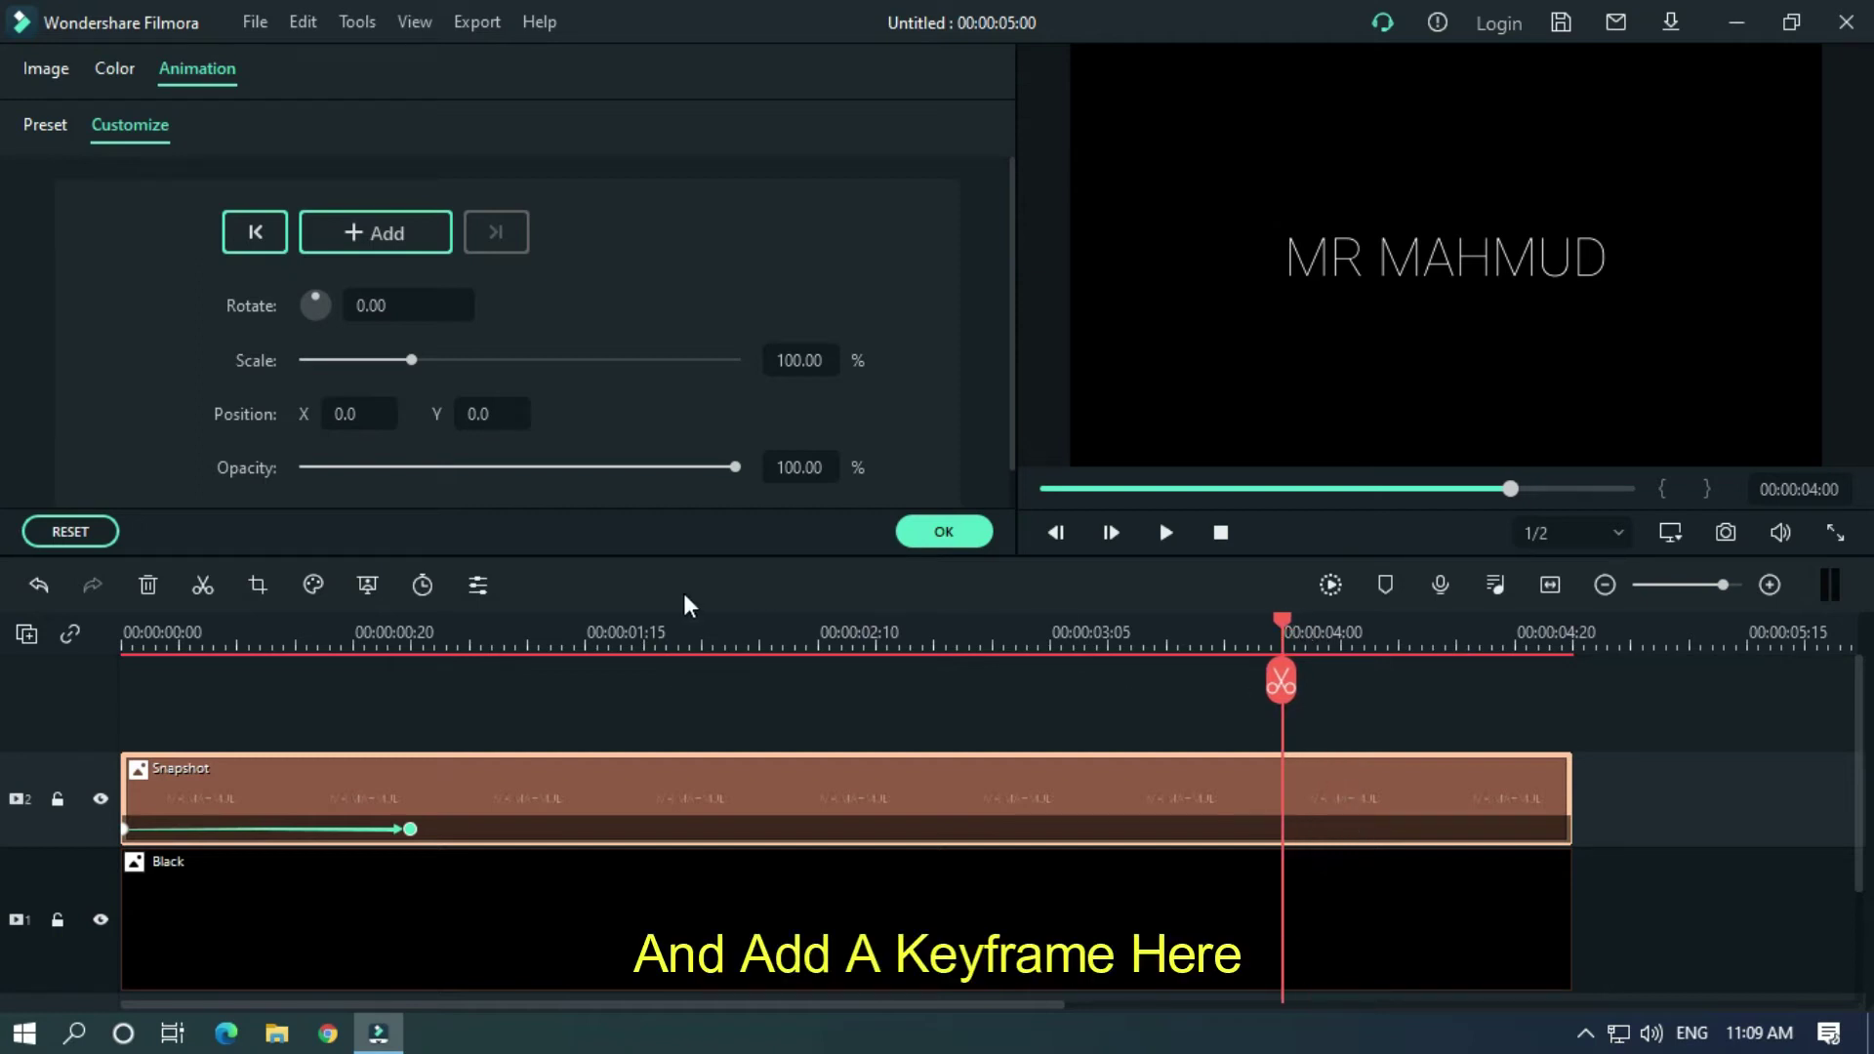
Step: Add a centred keyframe at four seconds and set Position X to 410 at the clip's end
left_click(428, 243)
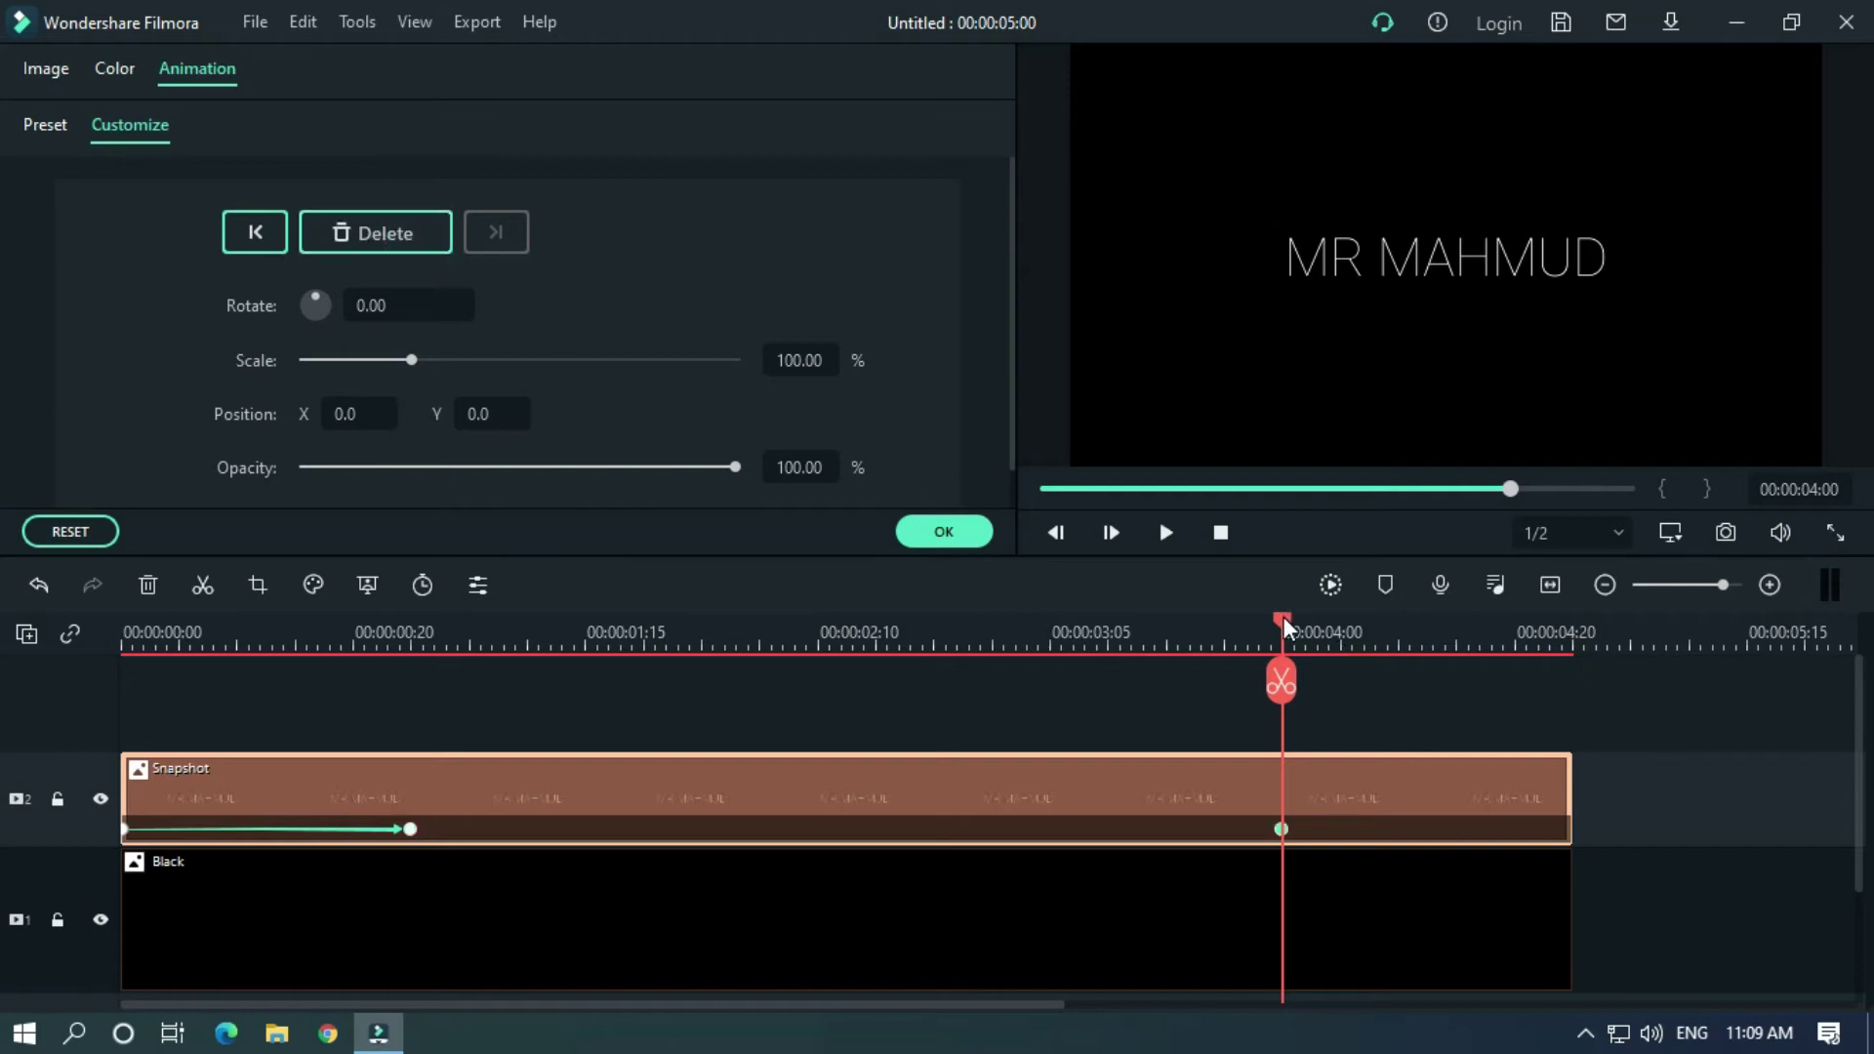
left_click_drag(1282, 621, 1578, 652)
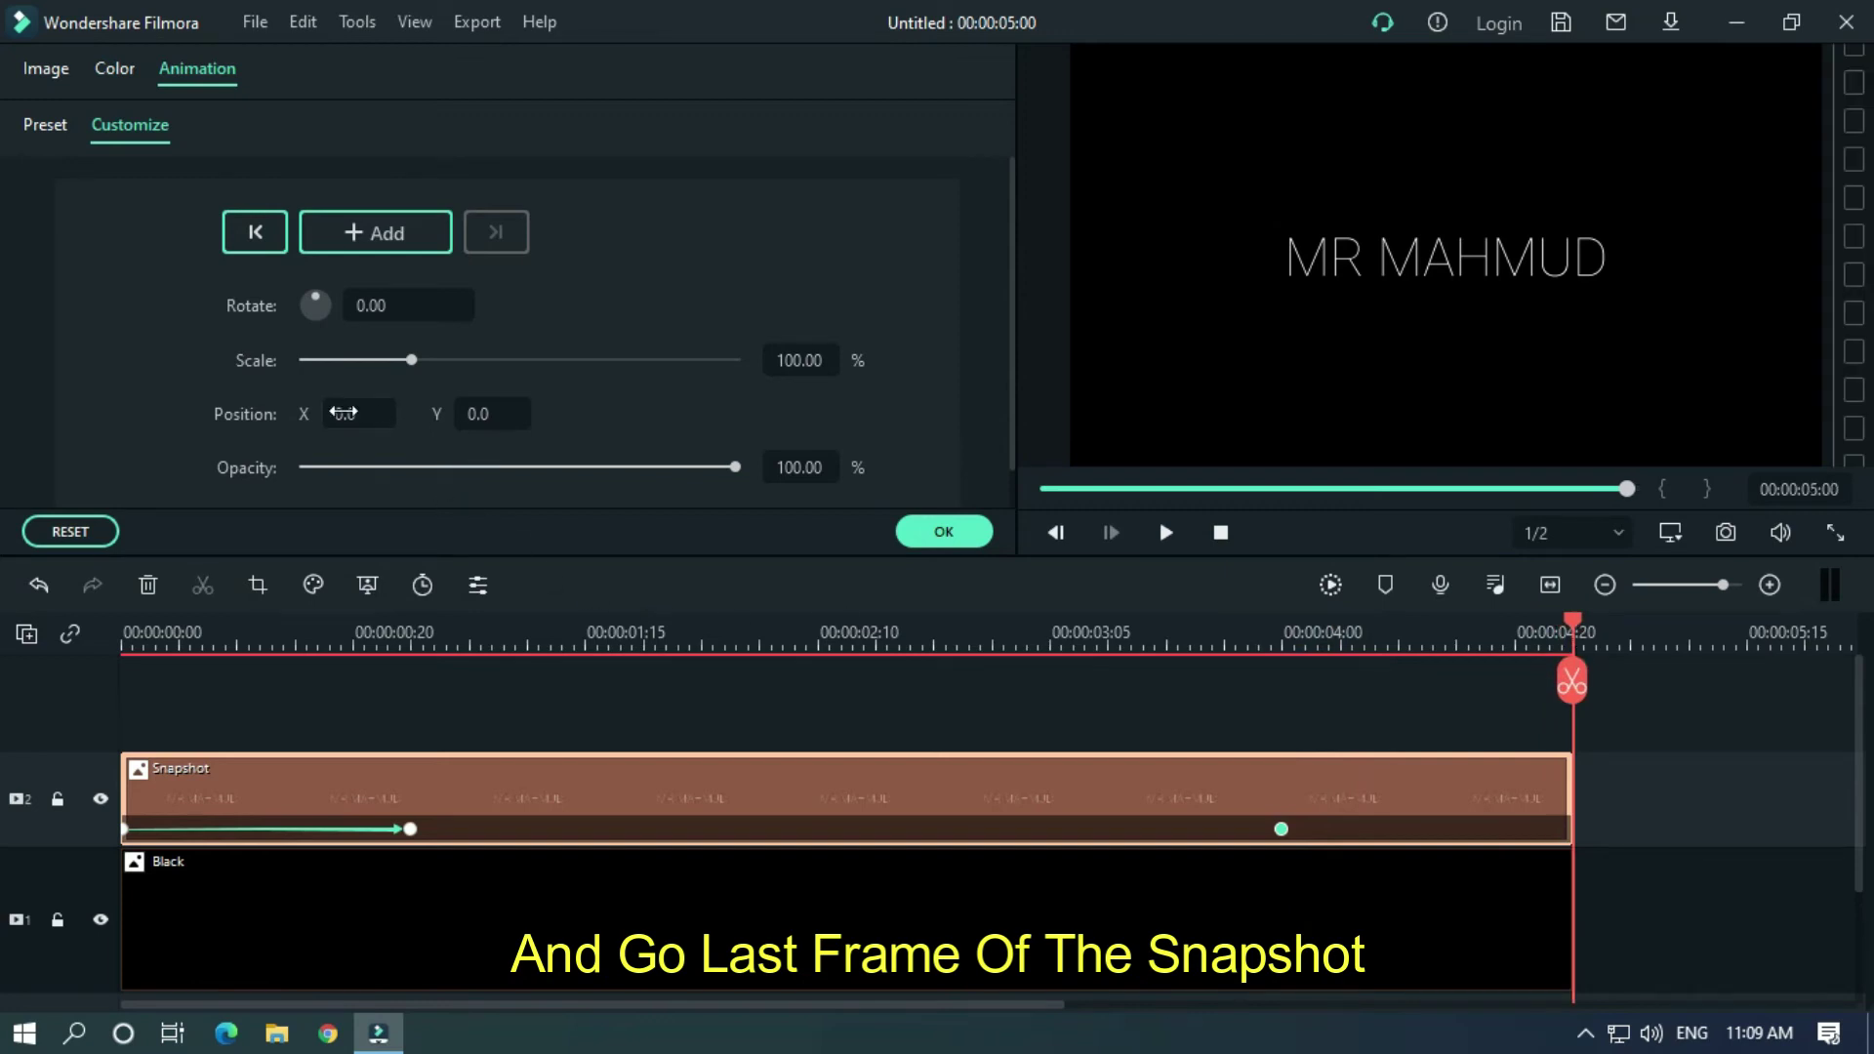
left_click_drag(341, 413, 465, 414)
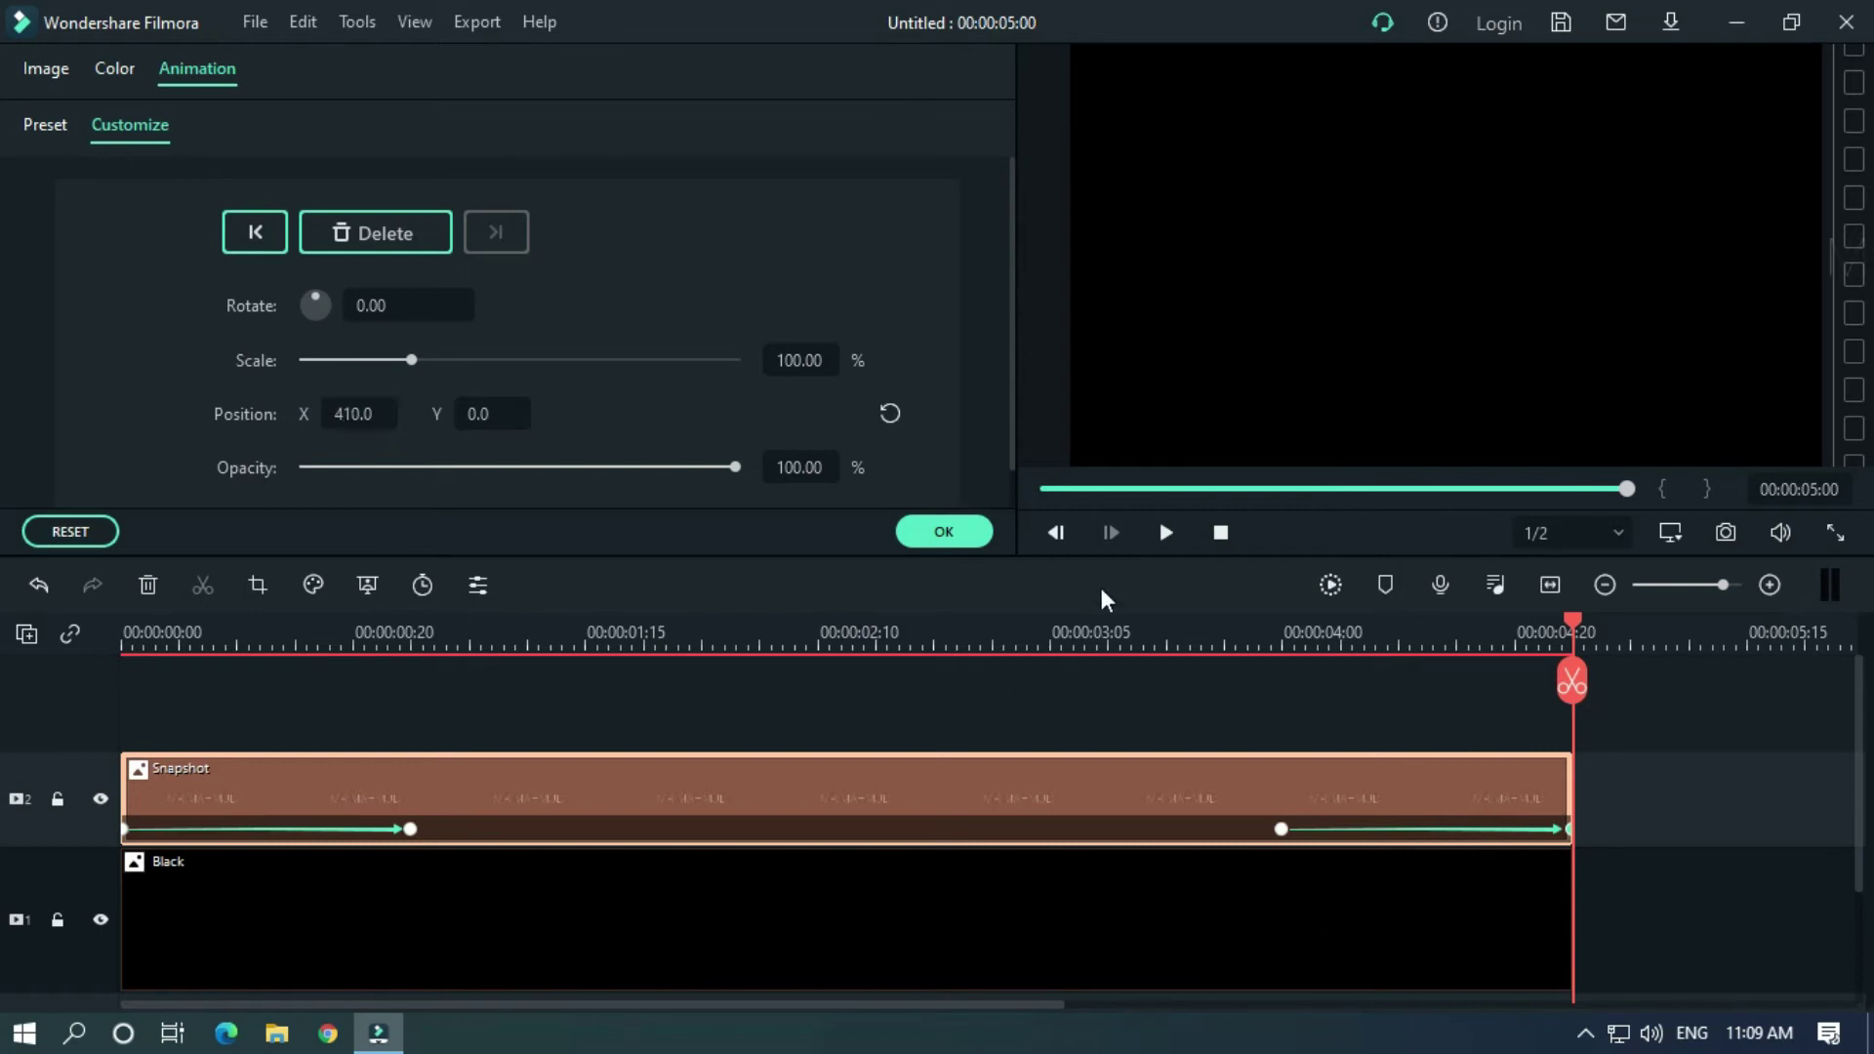
Step: Preview the slide animation from the start and confirm it with OK
left_click(1153, 488)
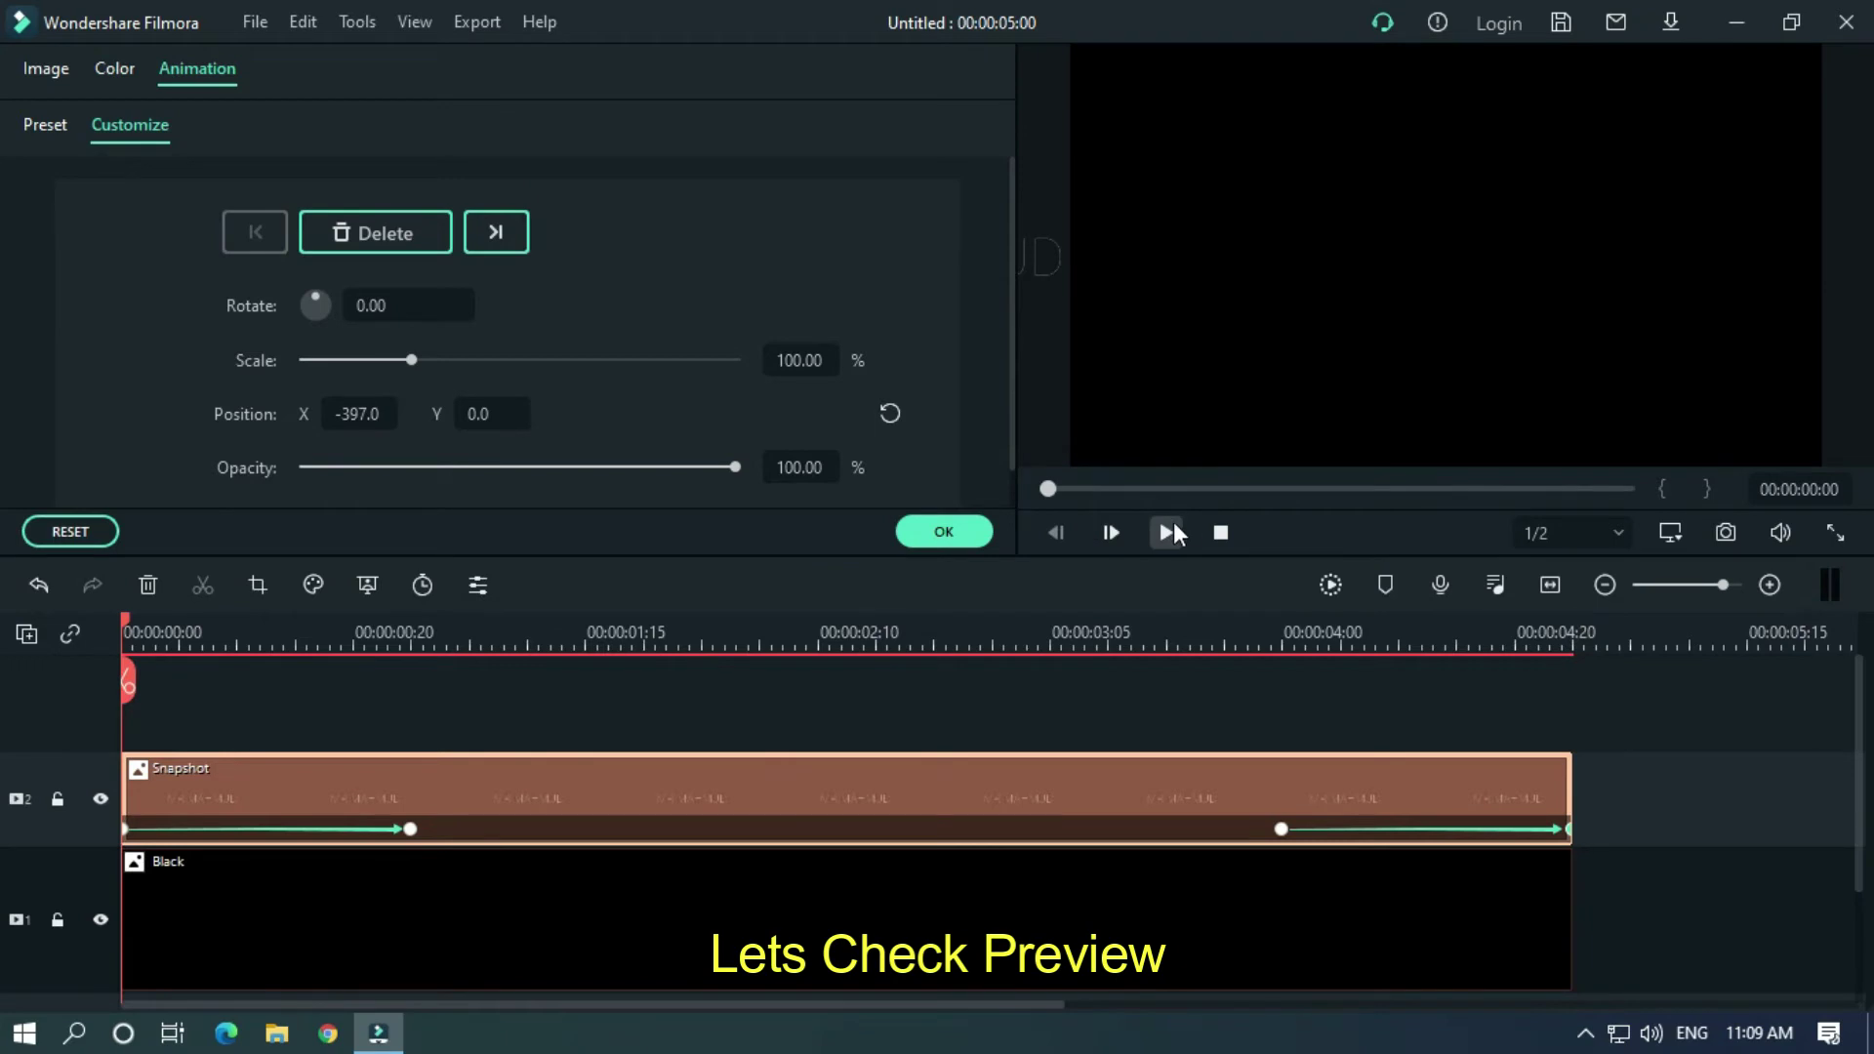
left_click(1170, 531)
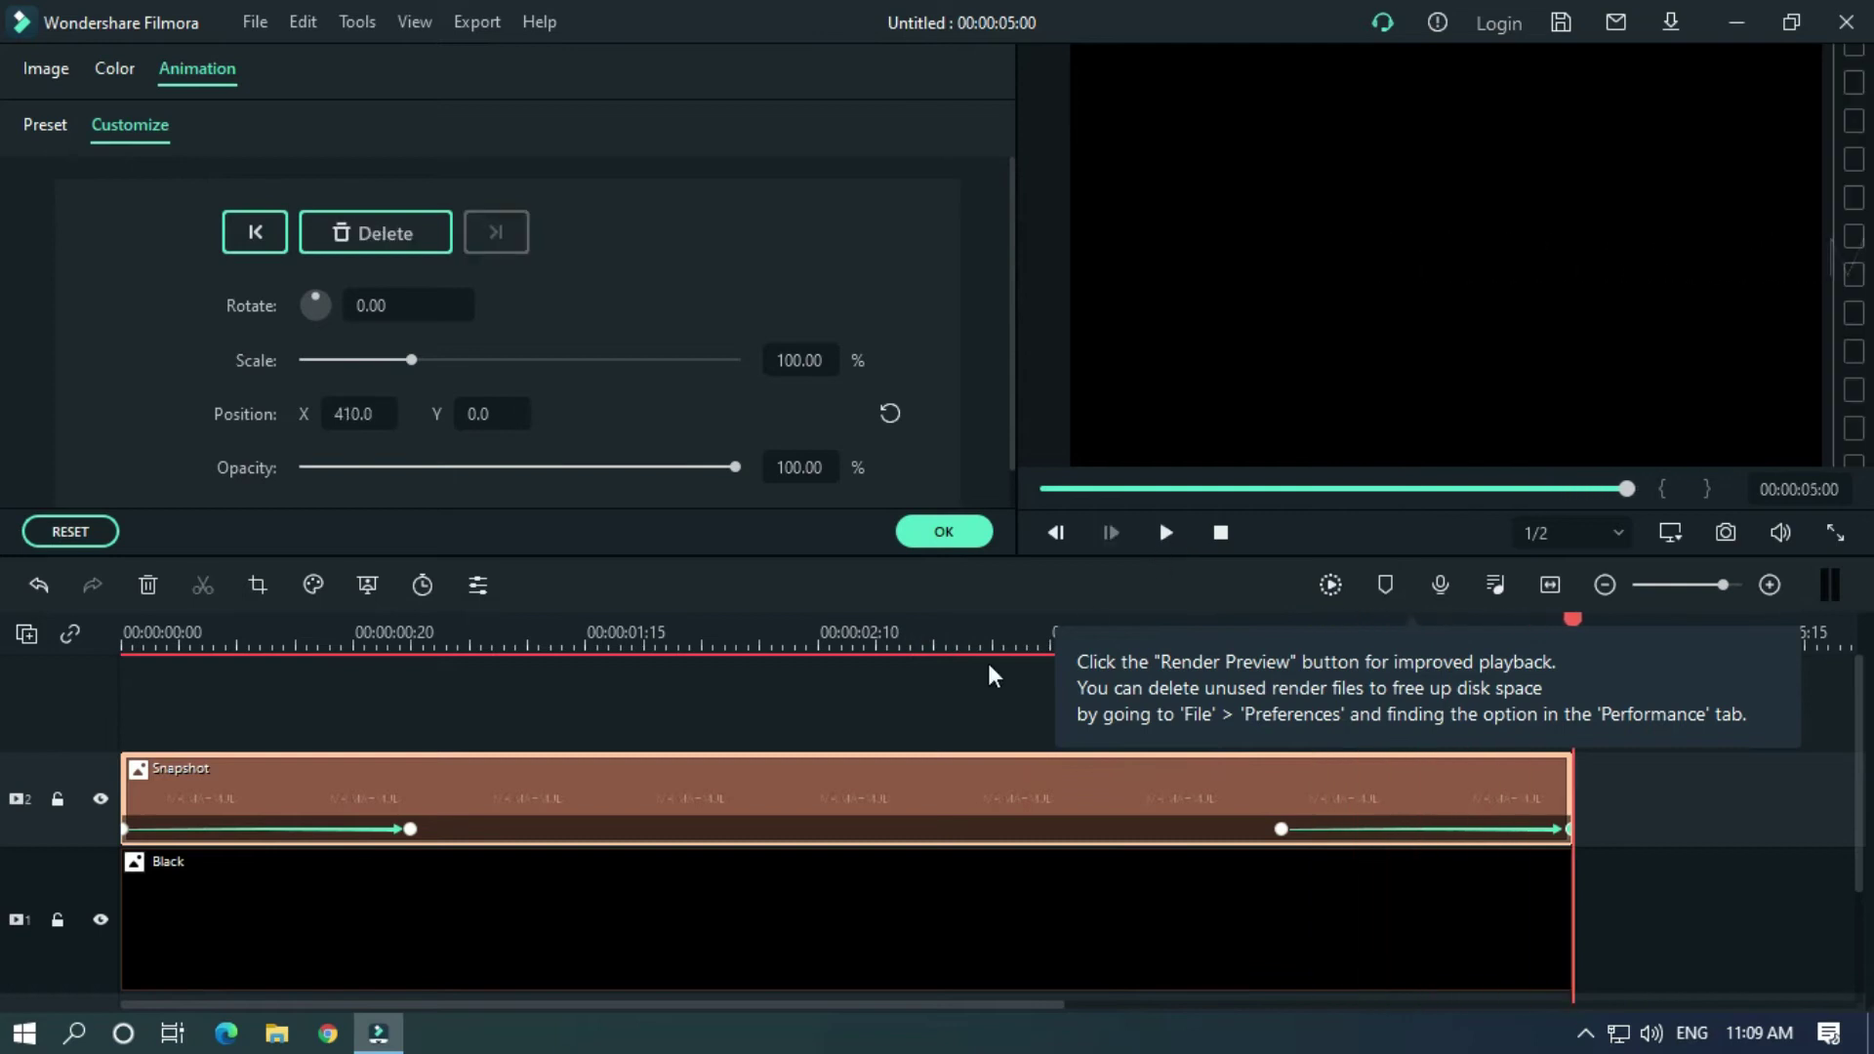
left_click(944, 537)
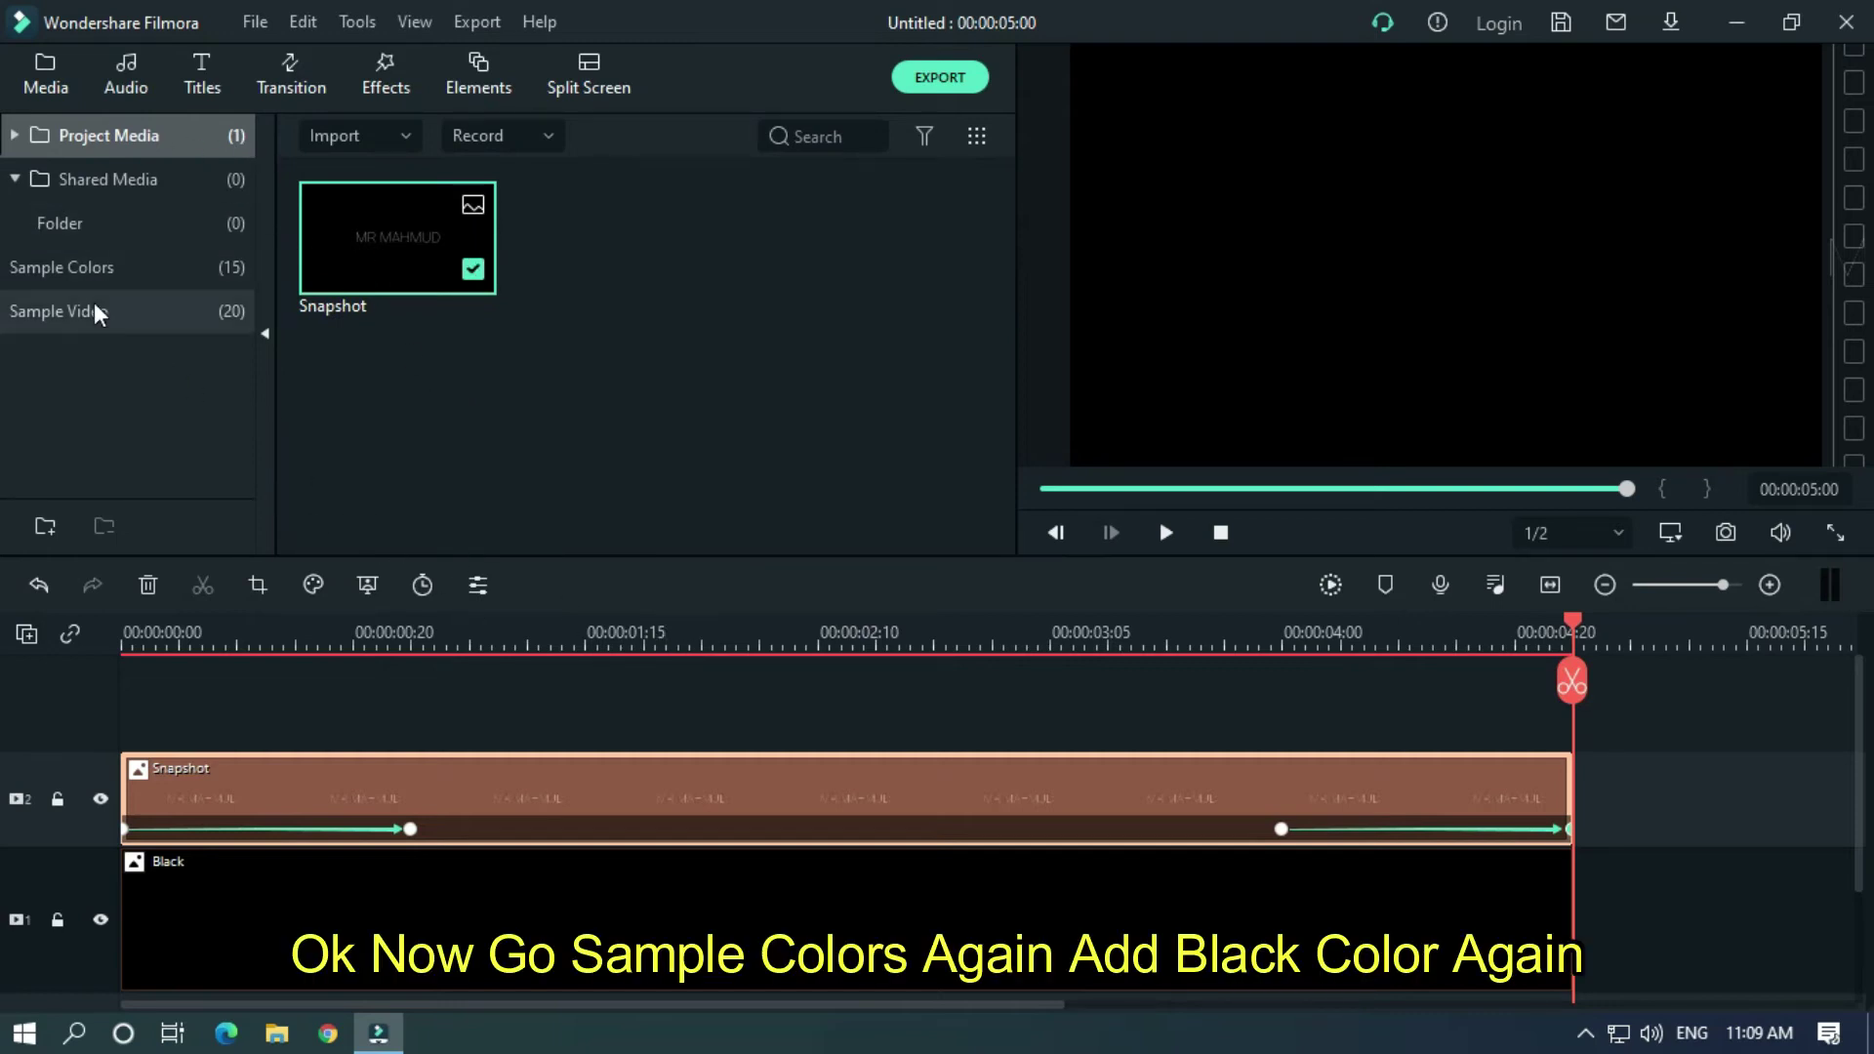
Step: Add a second Black clip on a new top track and lock the bottom Black track
left_click(39, 273)
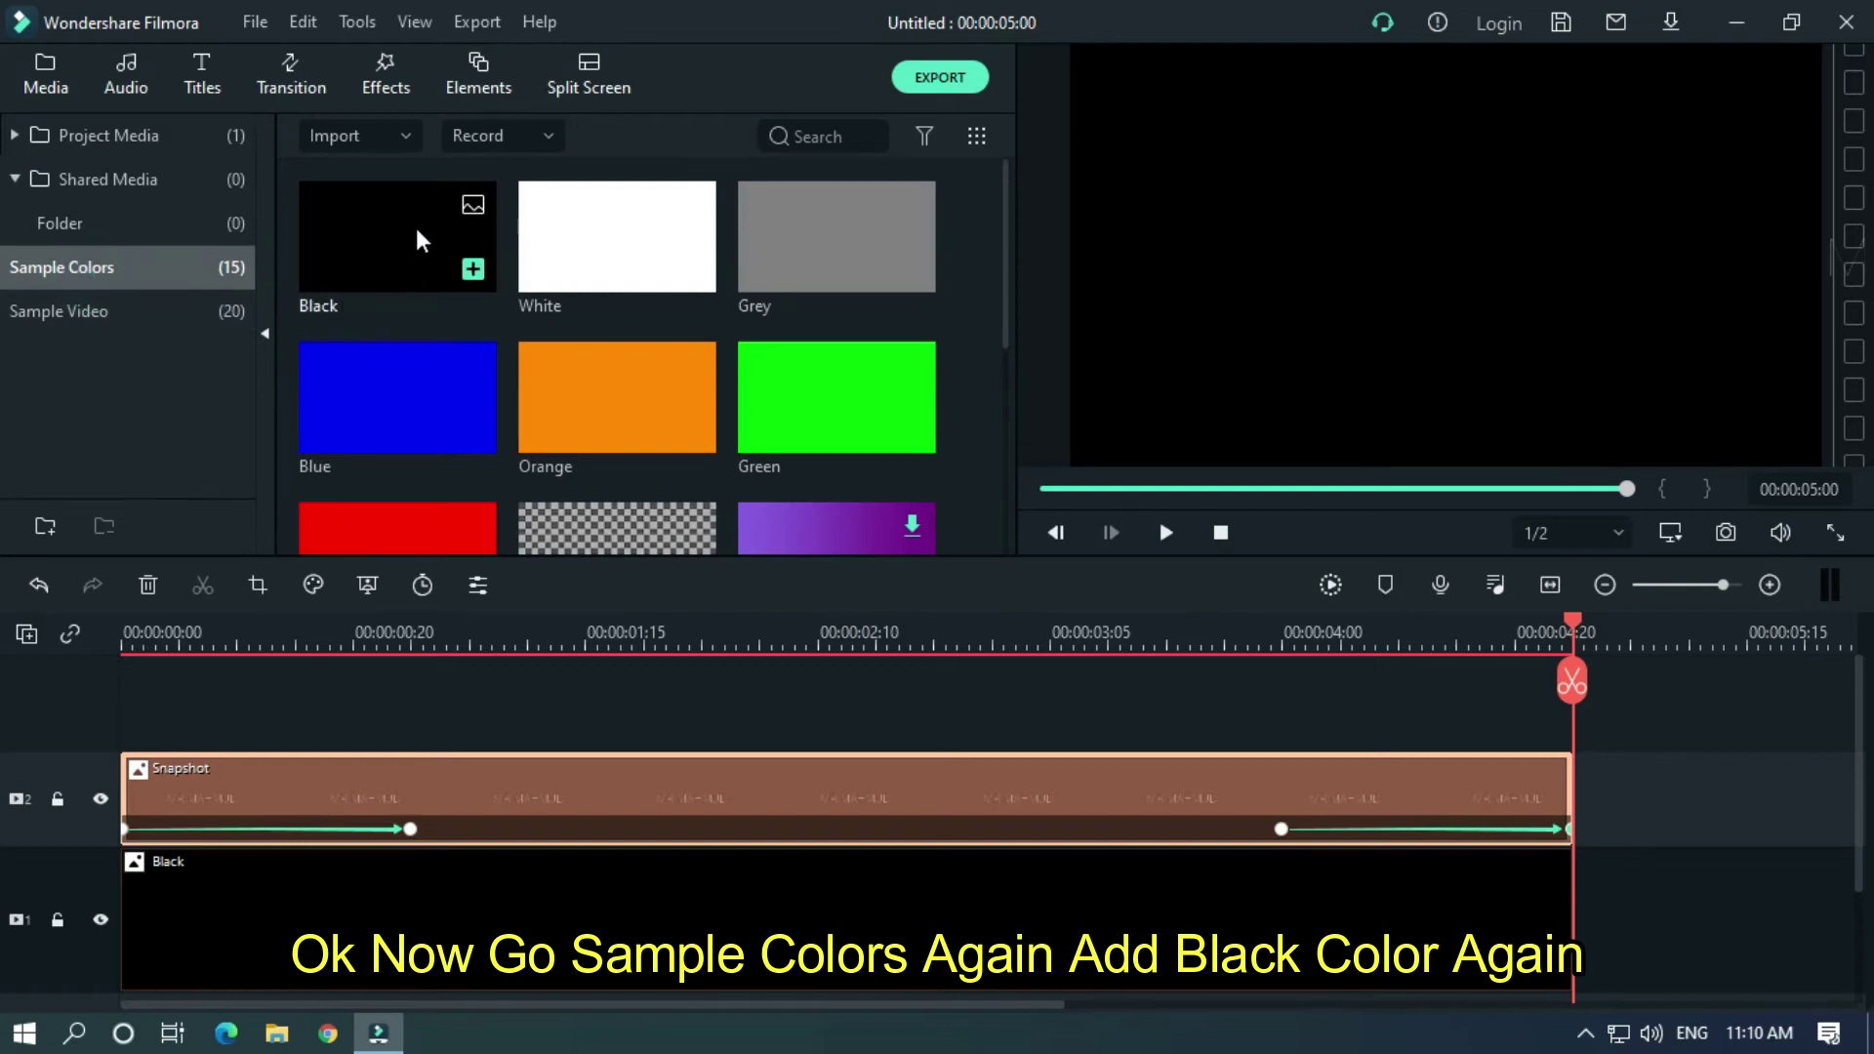
left_click_drag(424, 252, 184, 786)
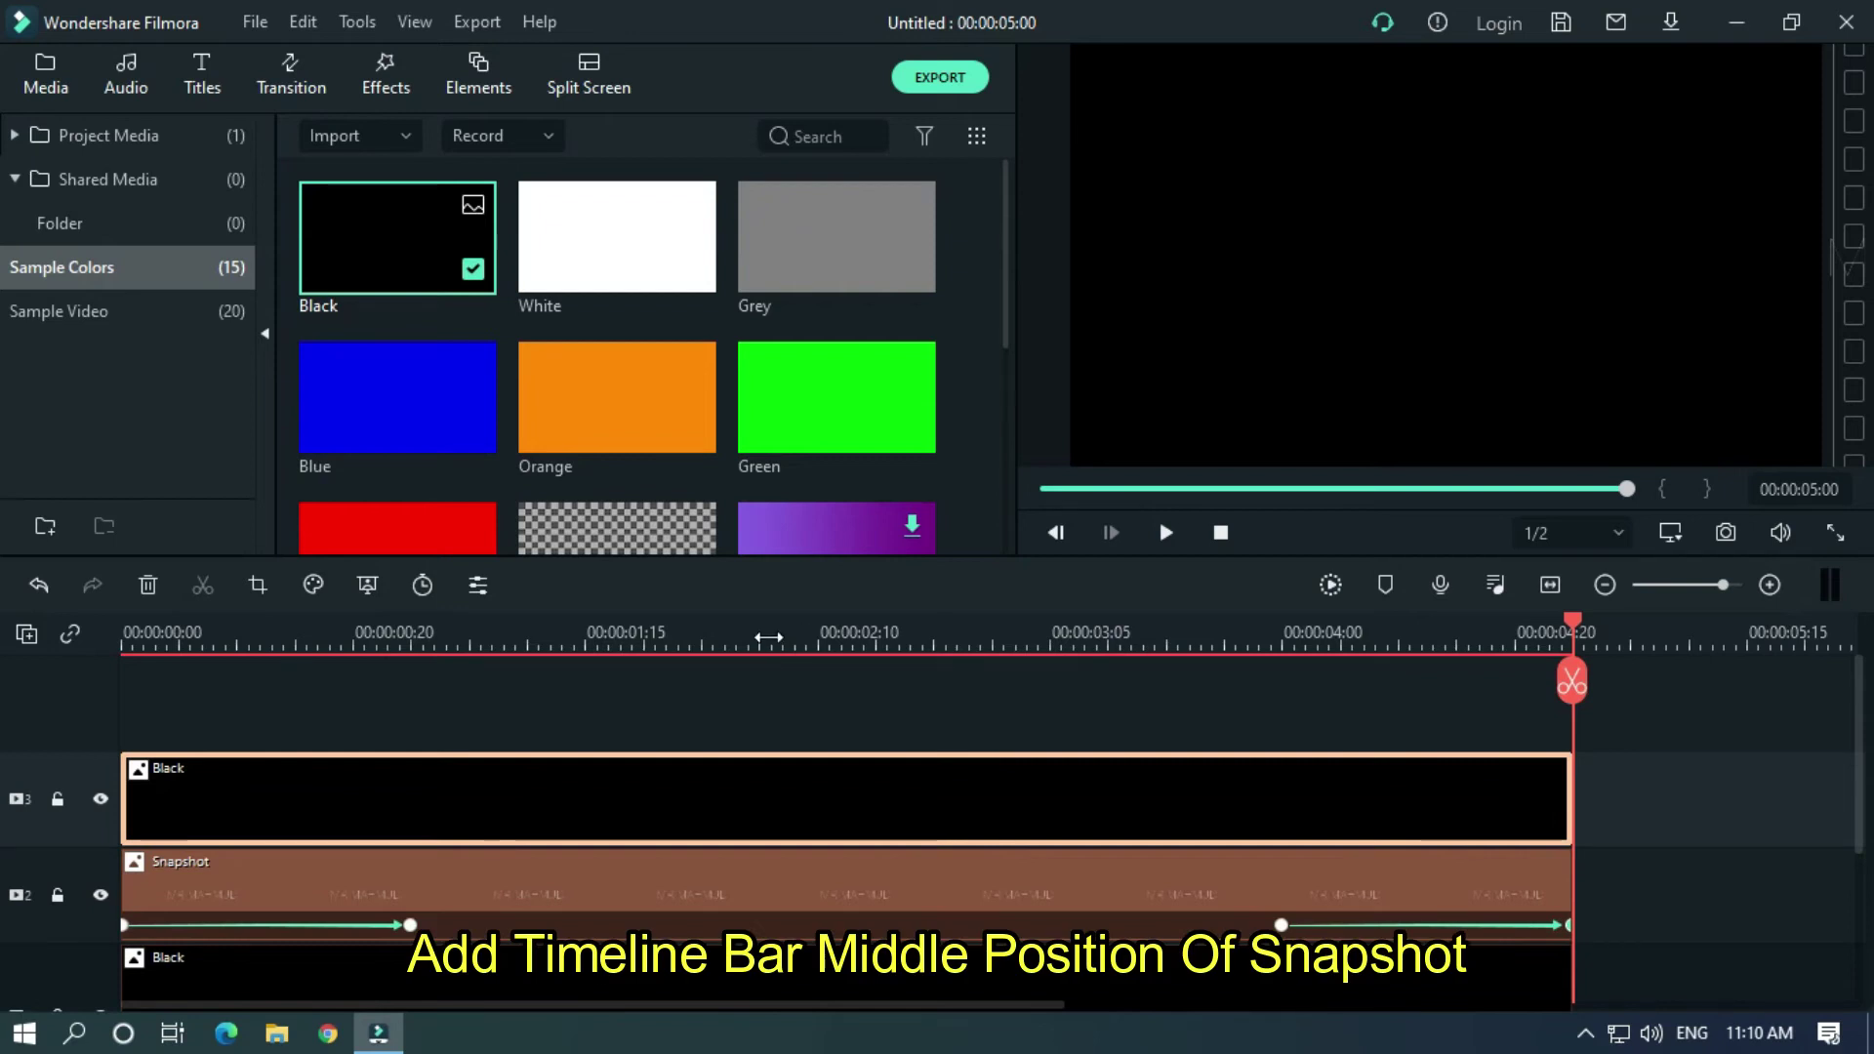
left_click(760, 636)
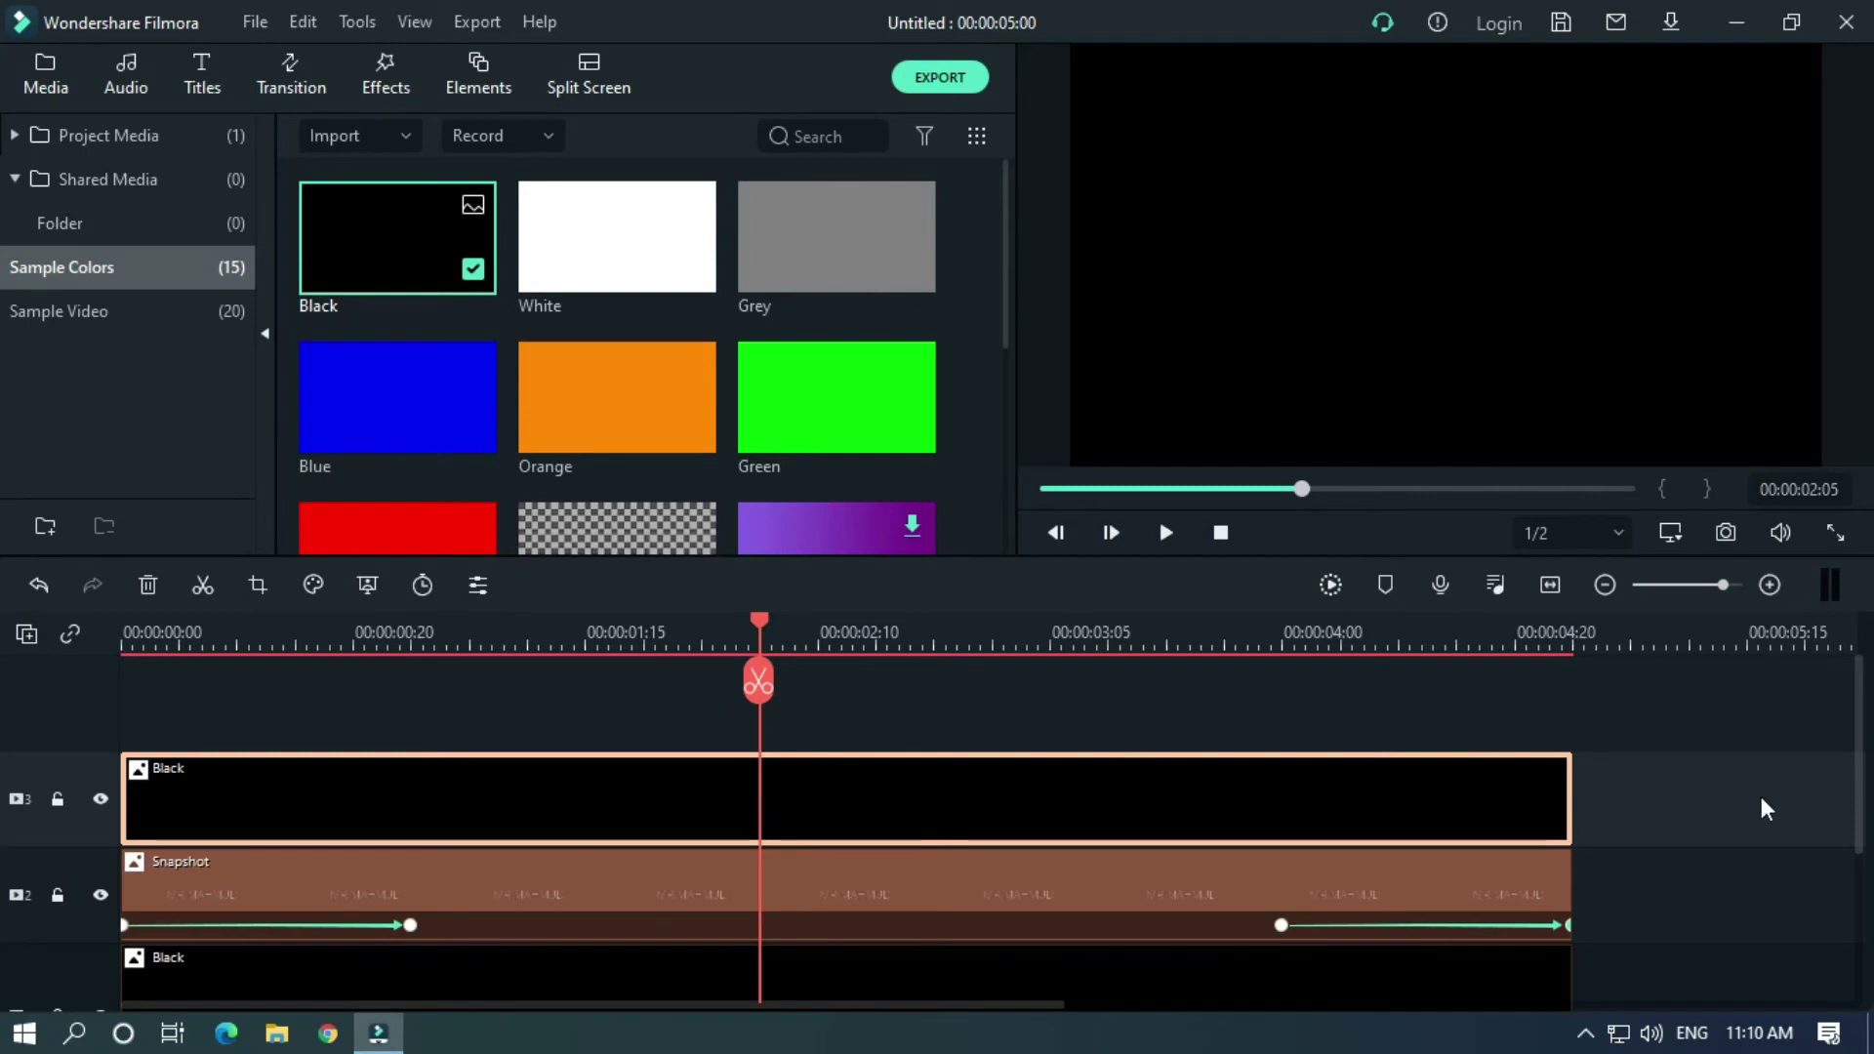
scroll(1859, 688, "down", 2)
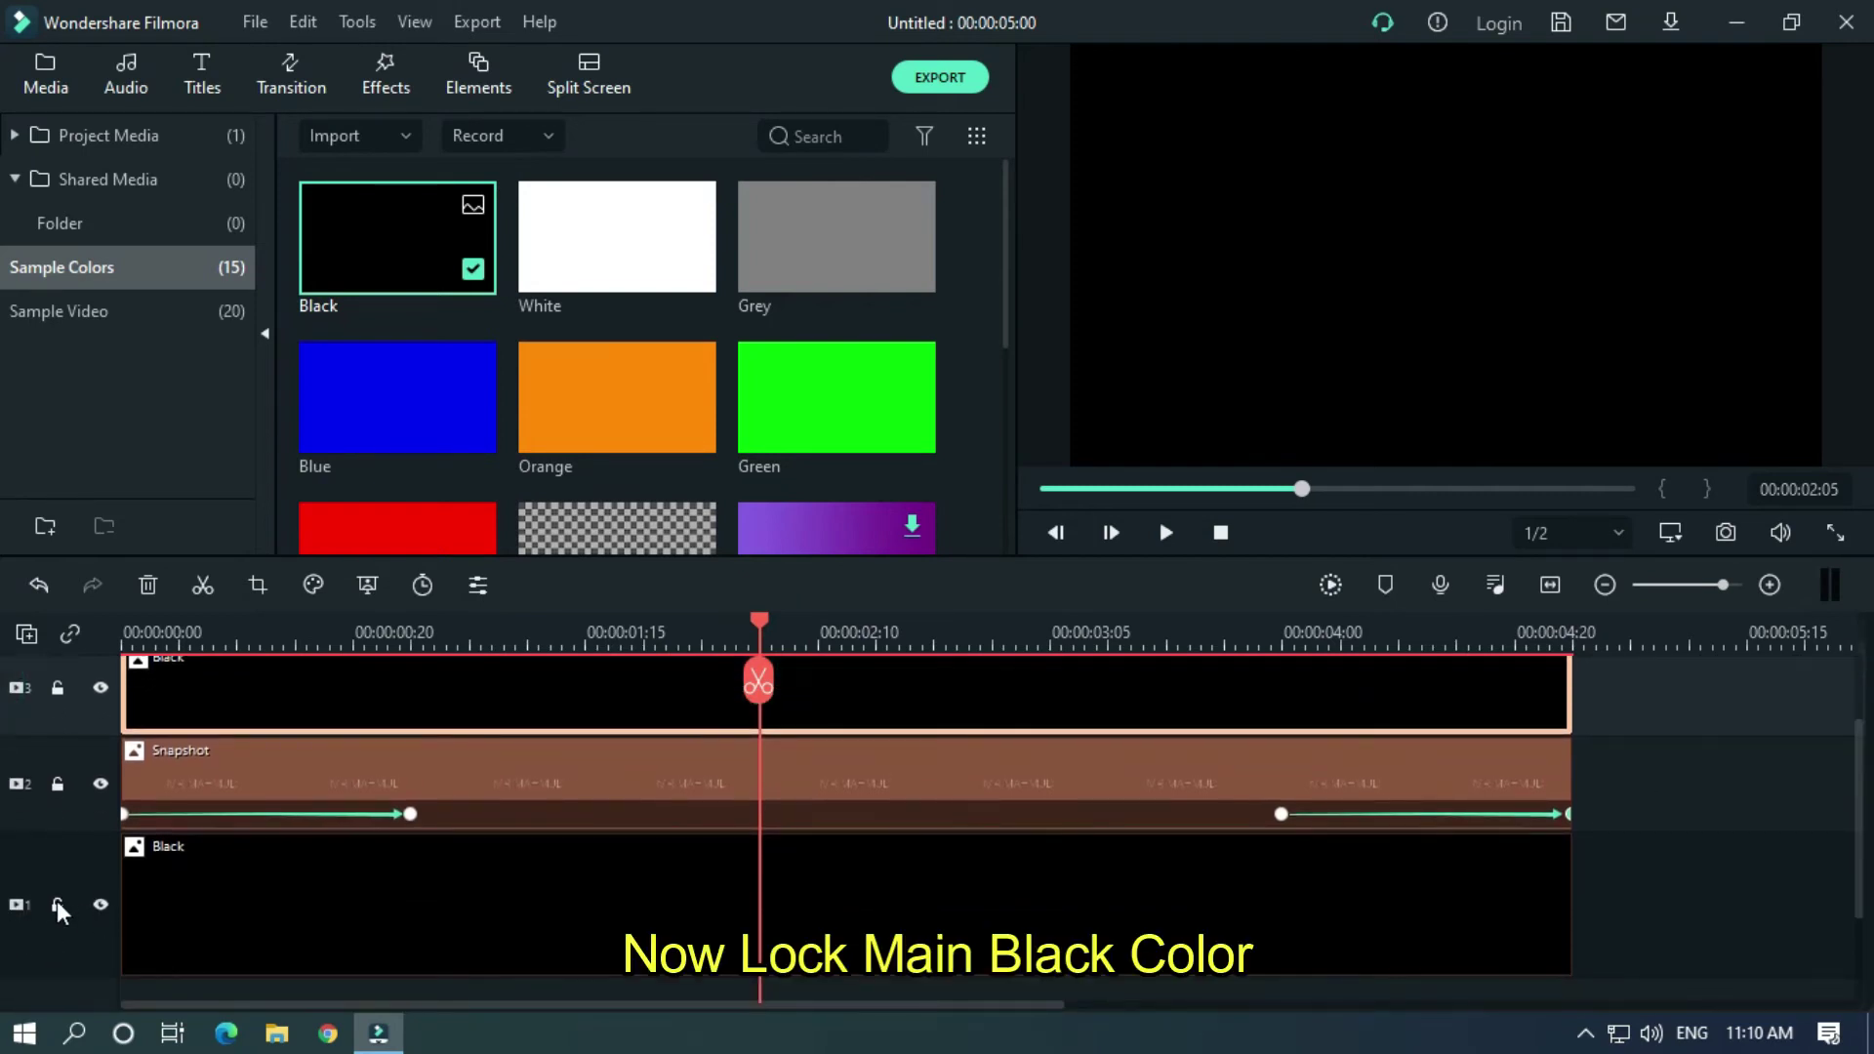
left_click(58, 906)
left_click_drag(1859, 777, 1859, 736)
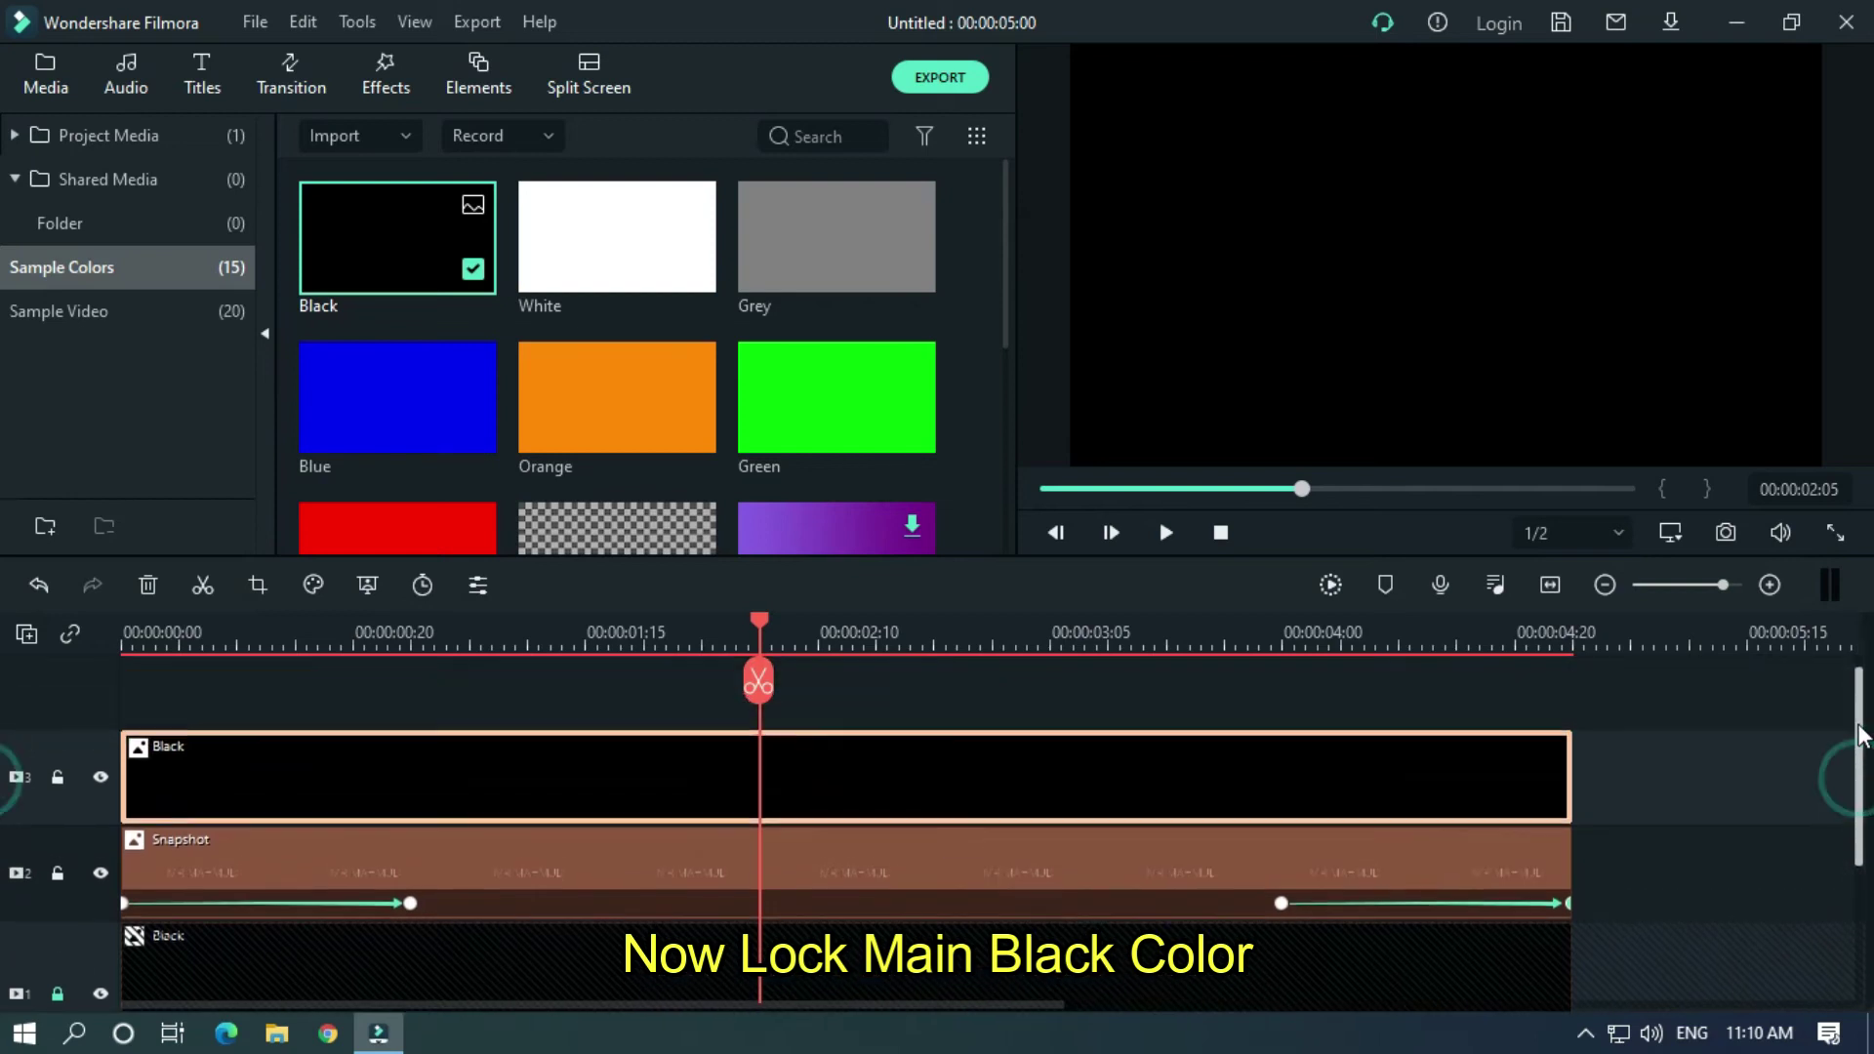
Step: In the Image settings, narrow the track 3 Black clip into a left-side panel ending at the MR MAHMUD text
double_click(852, 811)
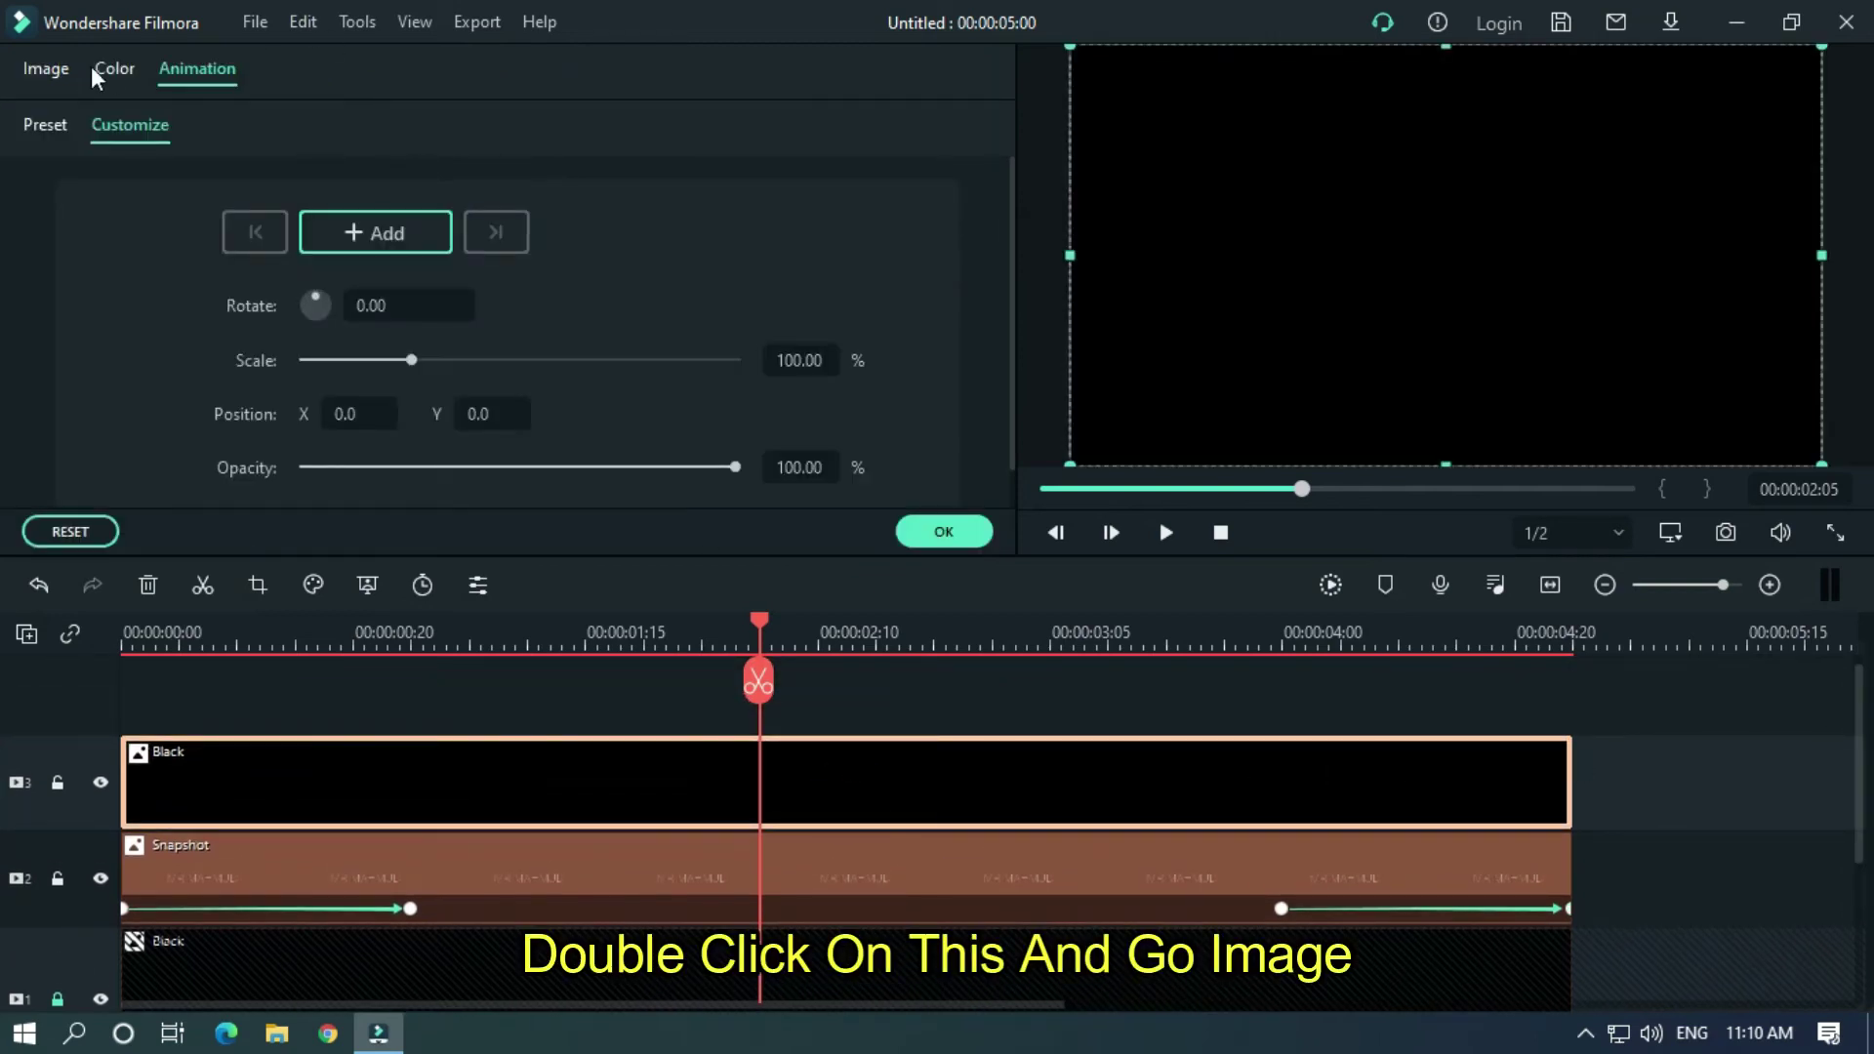
left_click(39, 70)
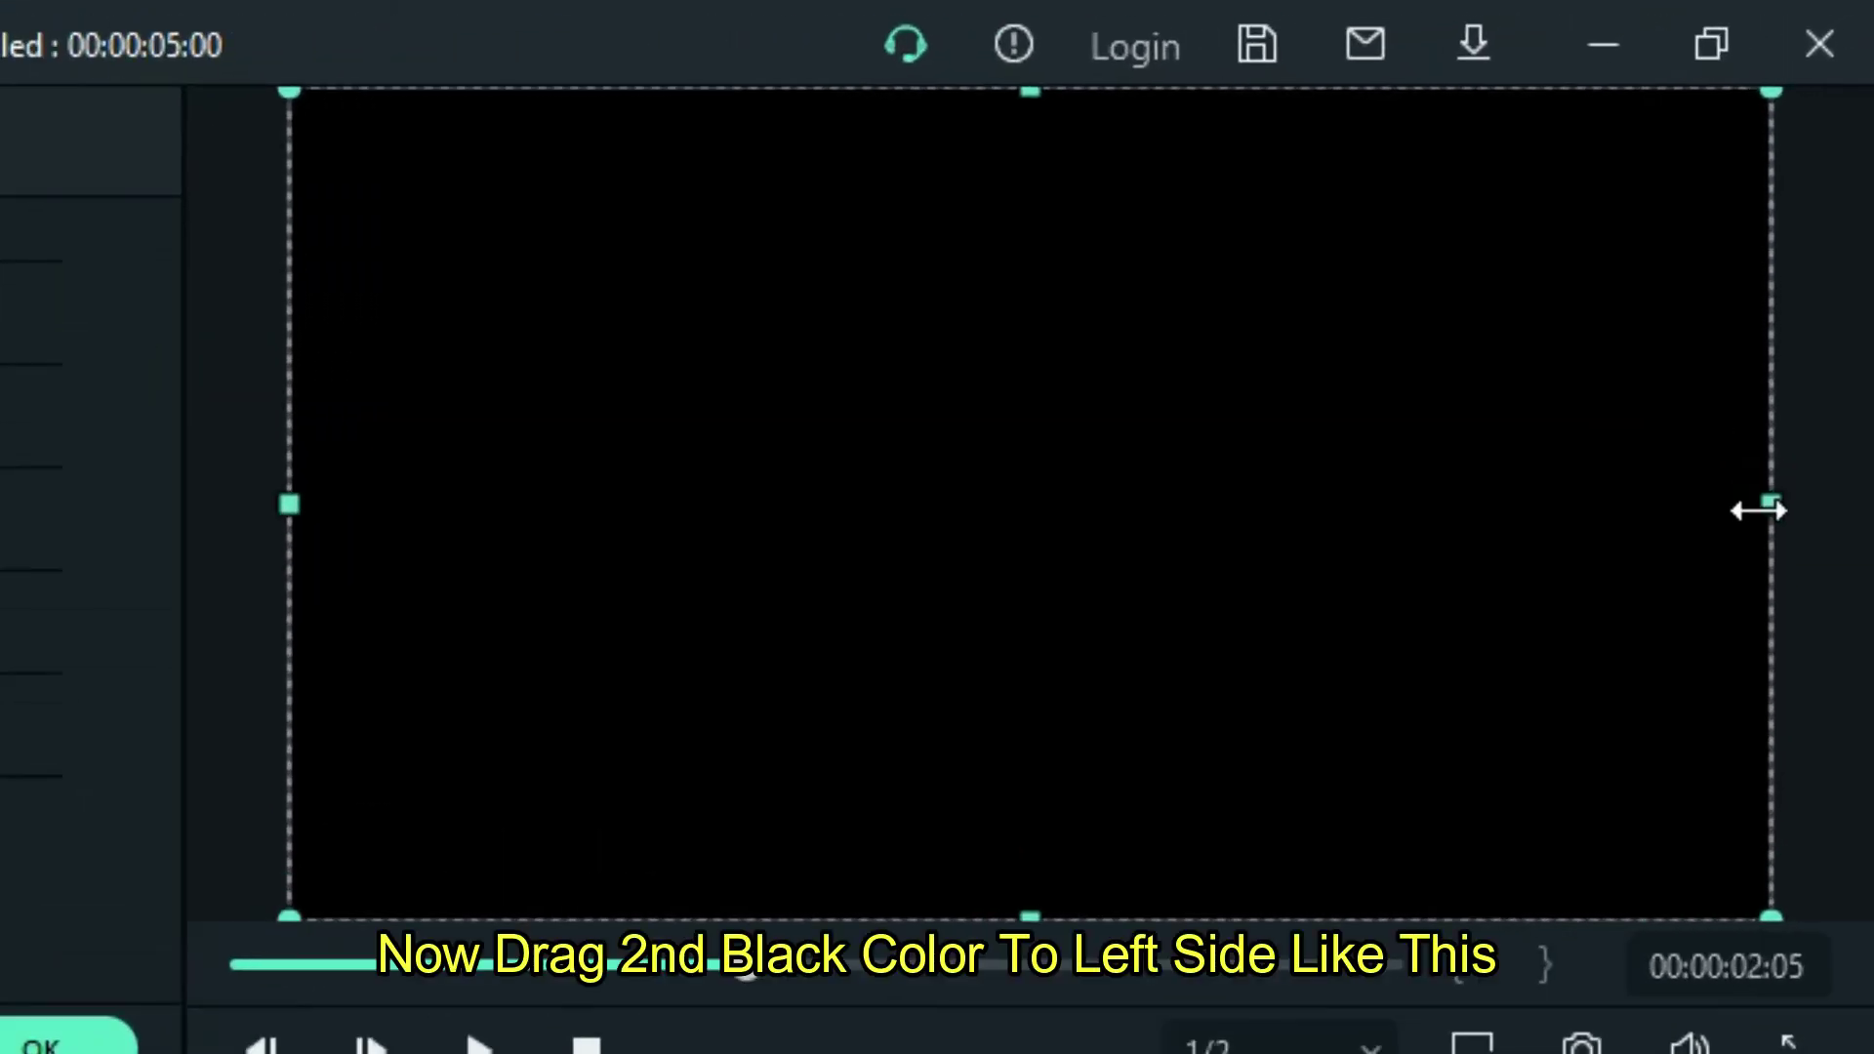
left_click_drag(1813, 258, 1813, 258)
left_click_drag(1758, 511, 707, 542)
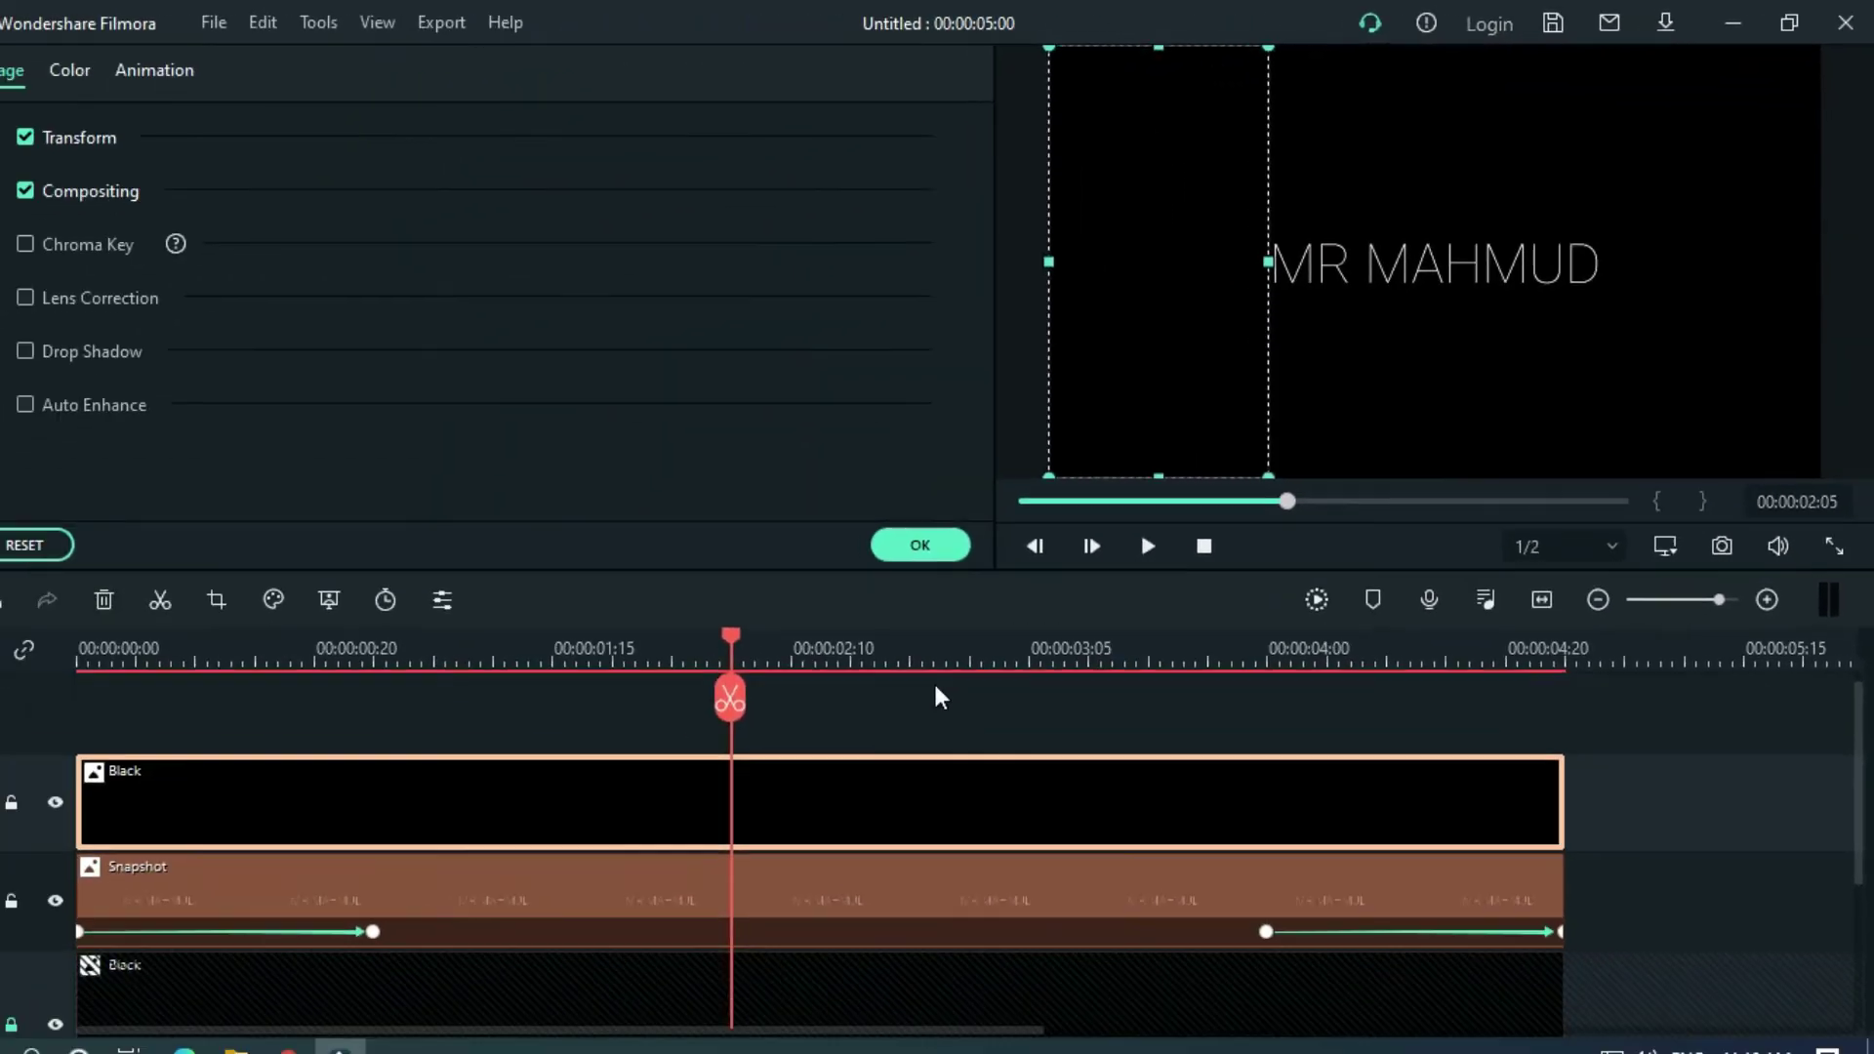
Step: Add a Black clip on new track 4, lock track 3, and narrow the clip to a right-side panel
left_click(963, 532)
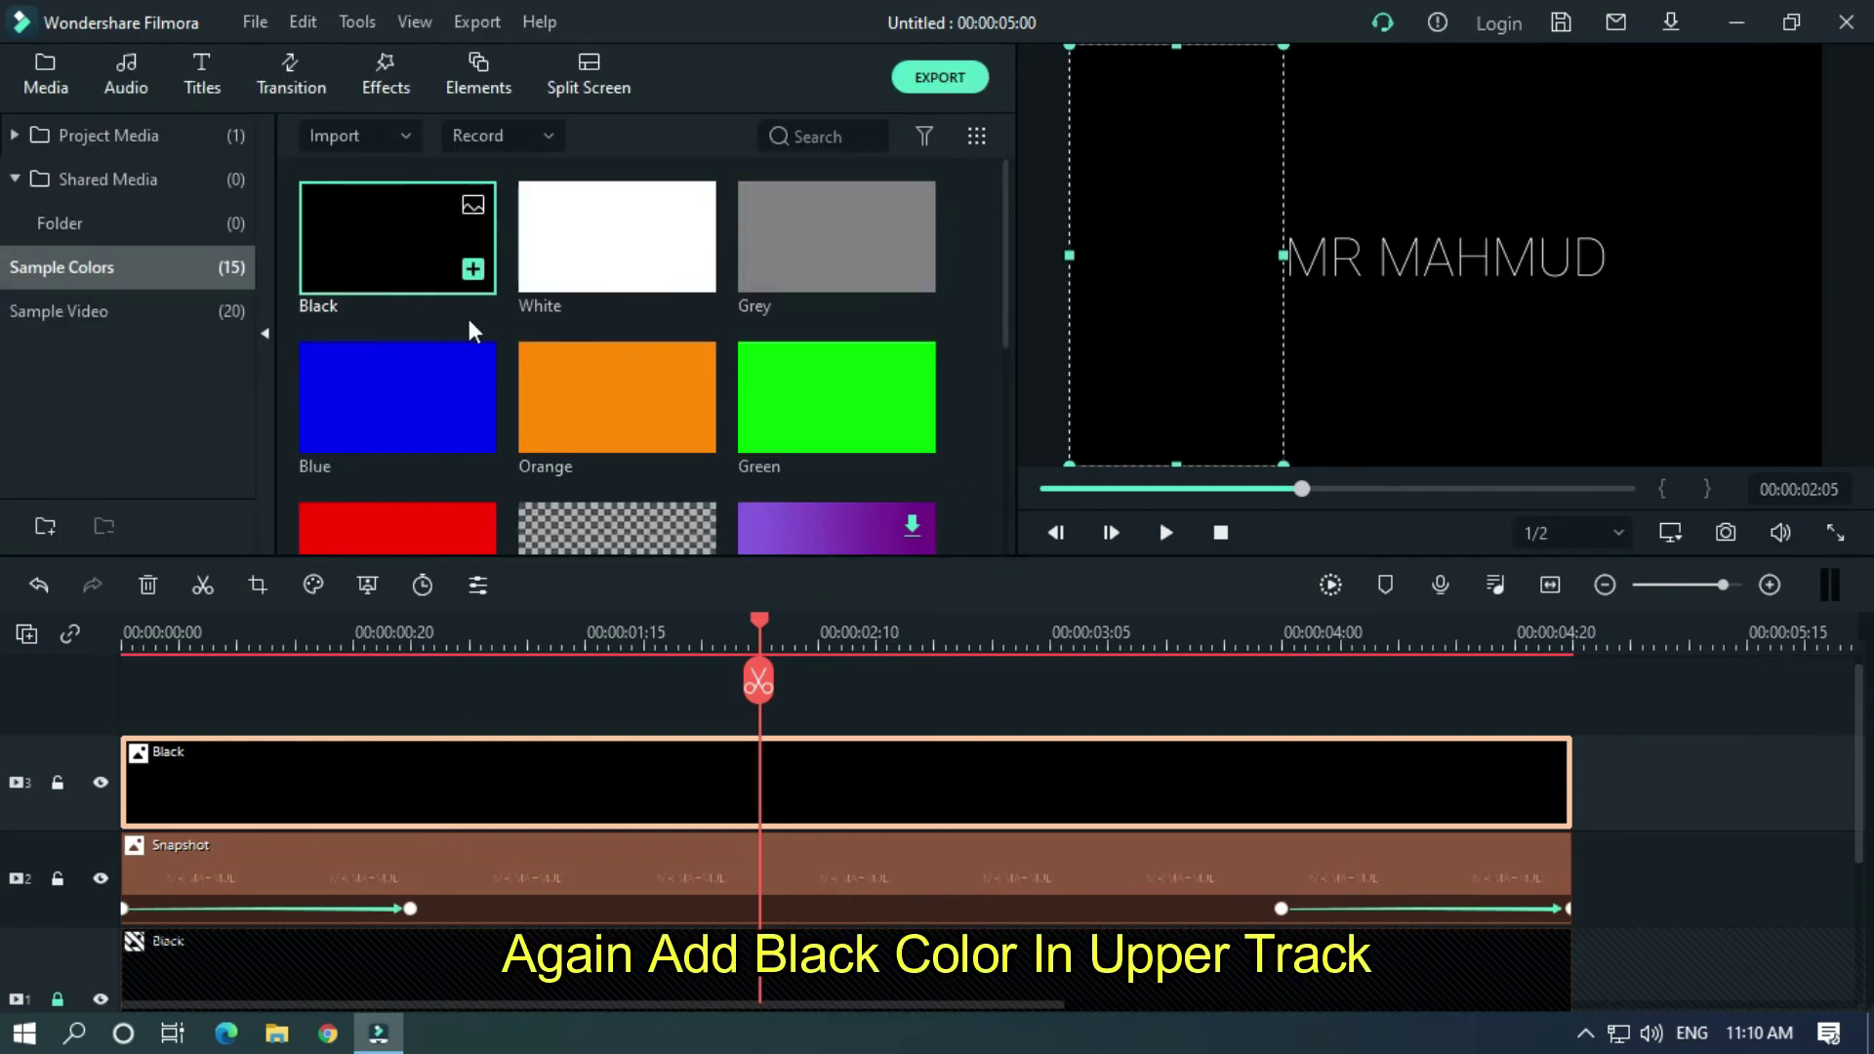
left_click_drag(402, 238, 108, 714)
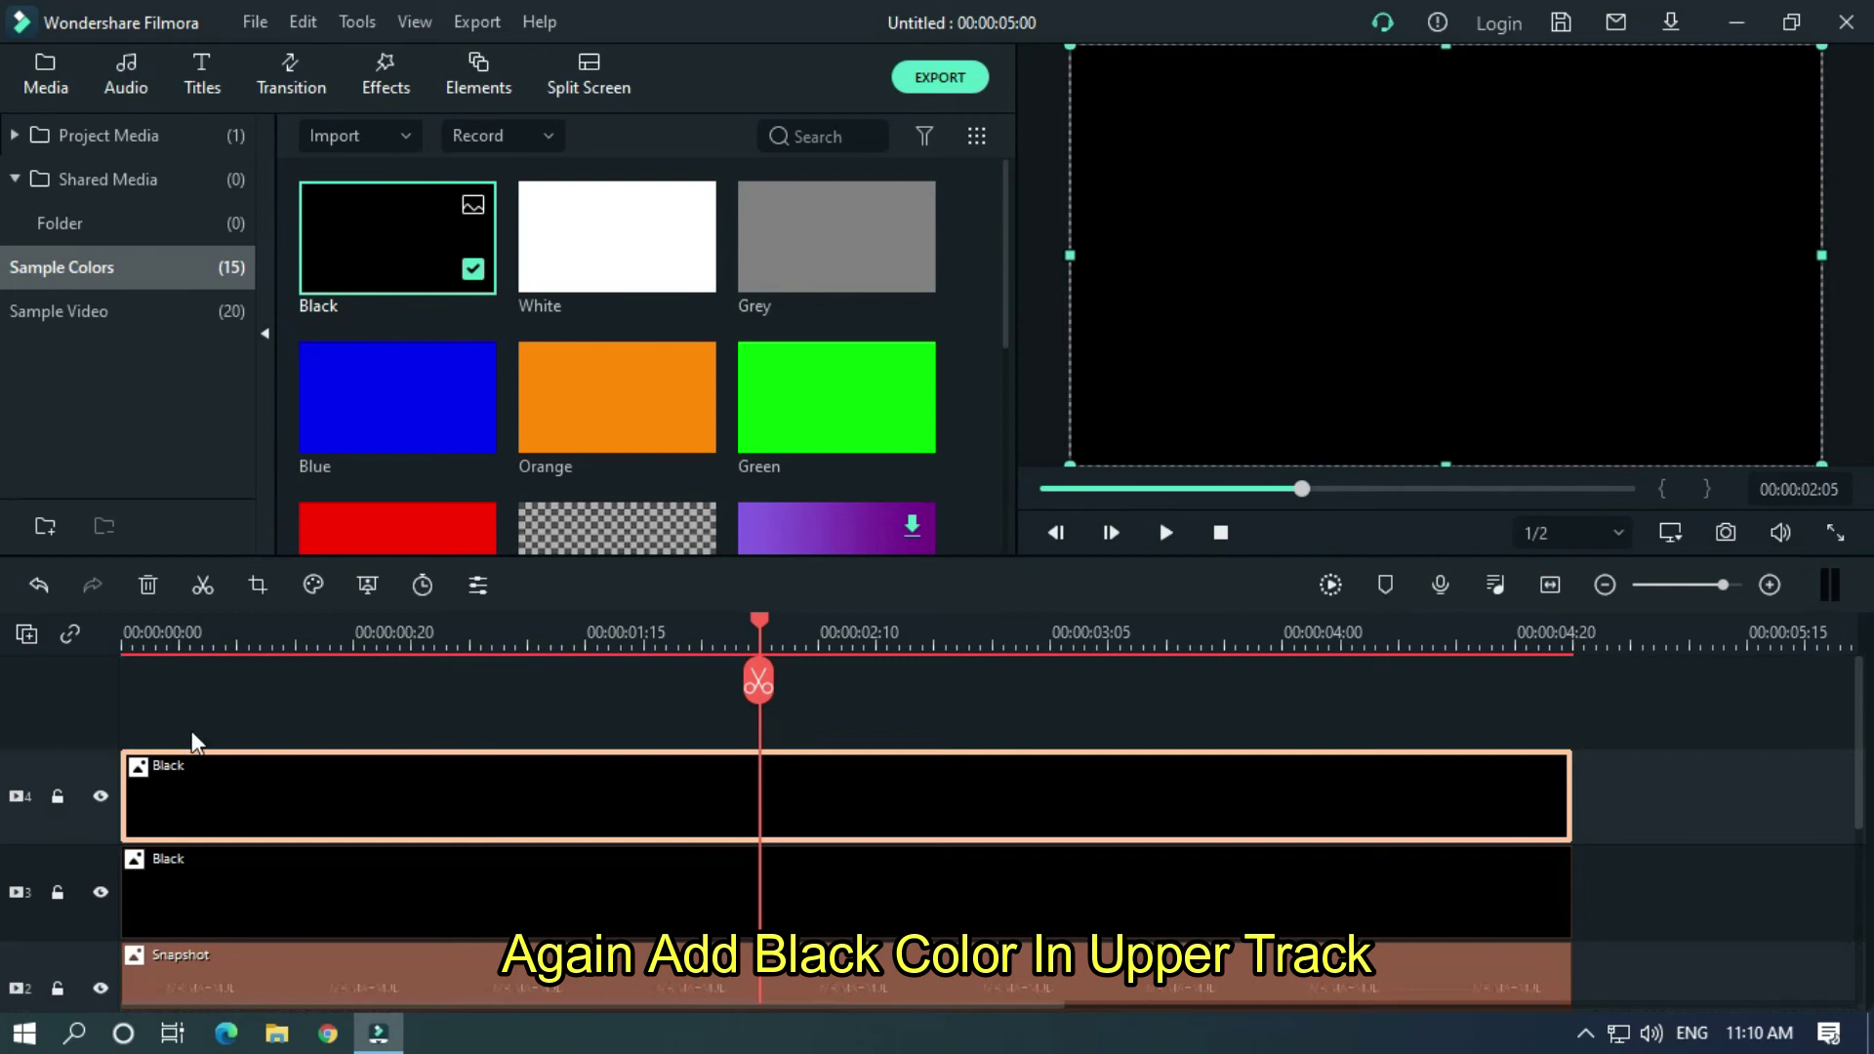
left_click(56, 894)
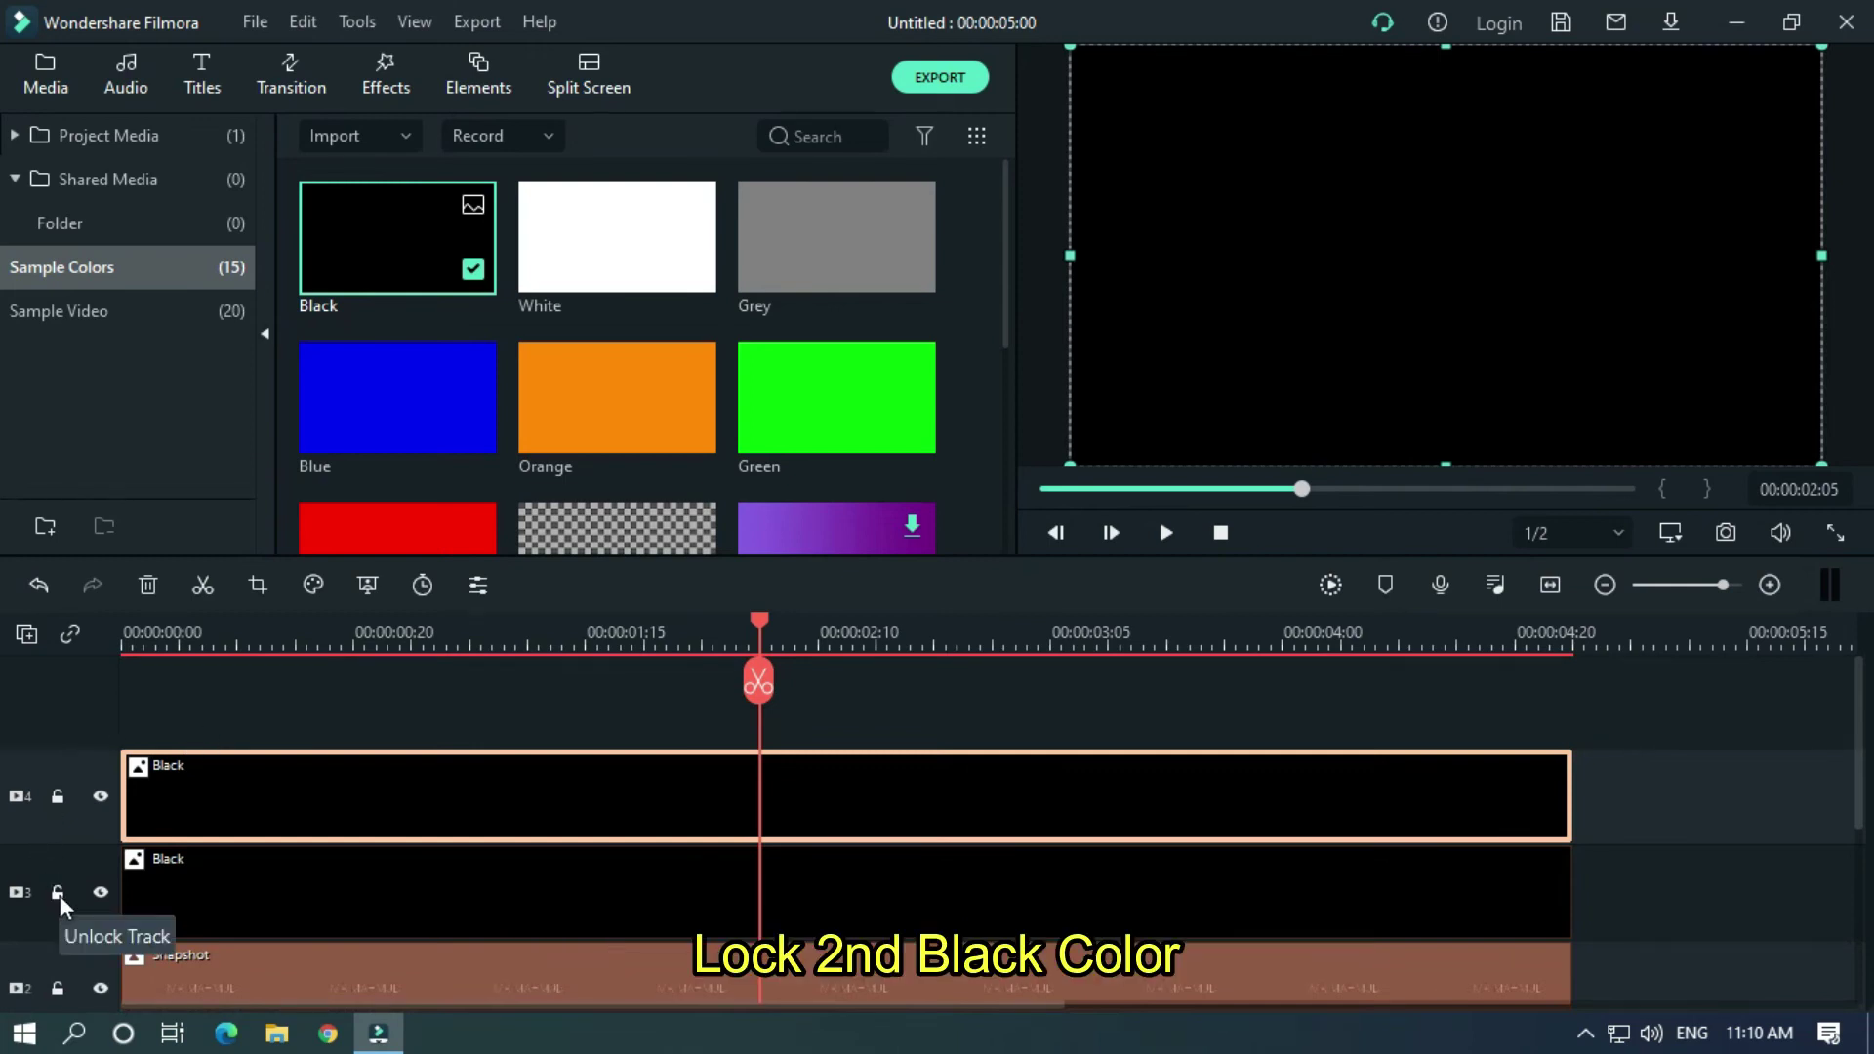
left_click(57, 892)
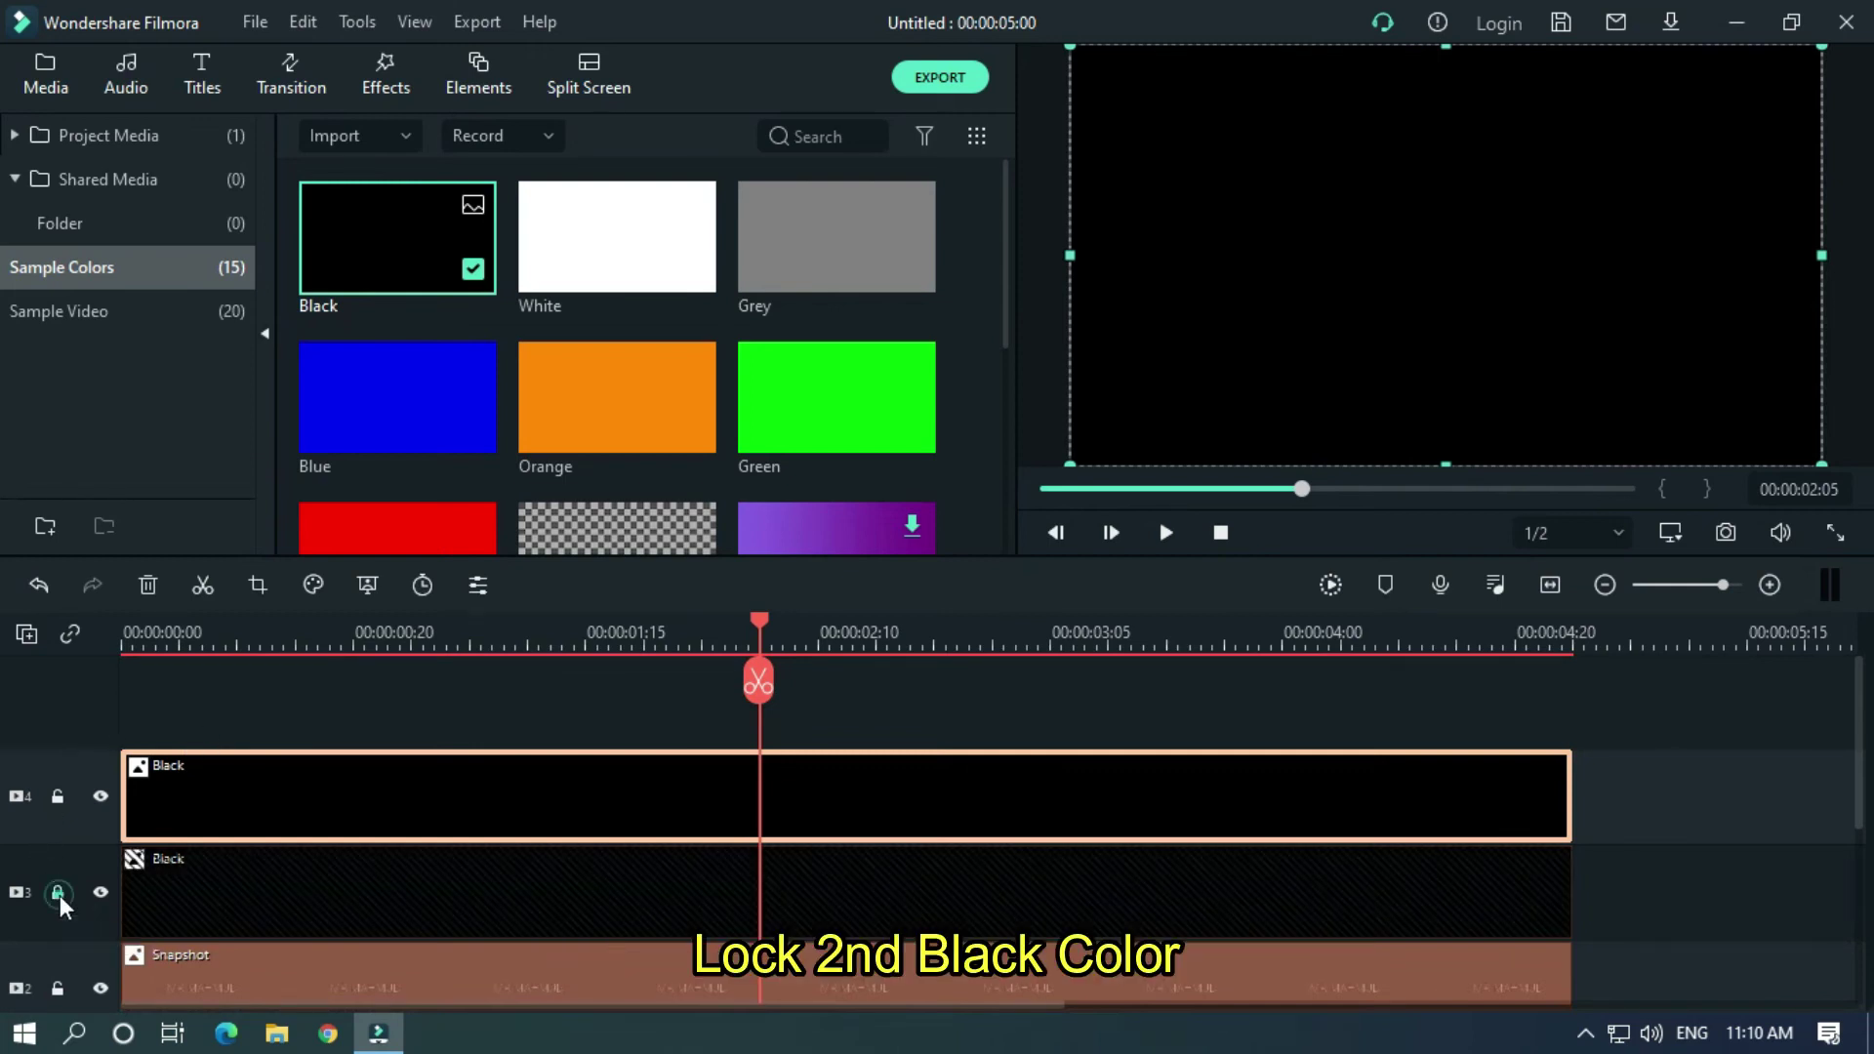
double_click(842, 790)
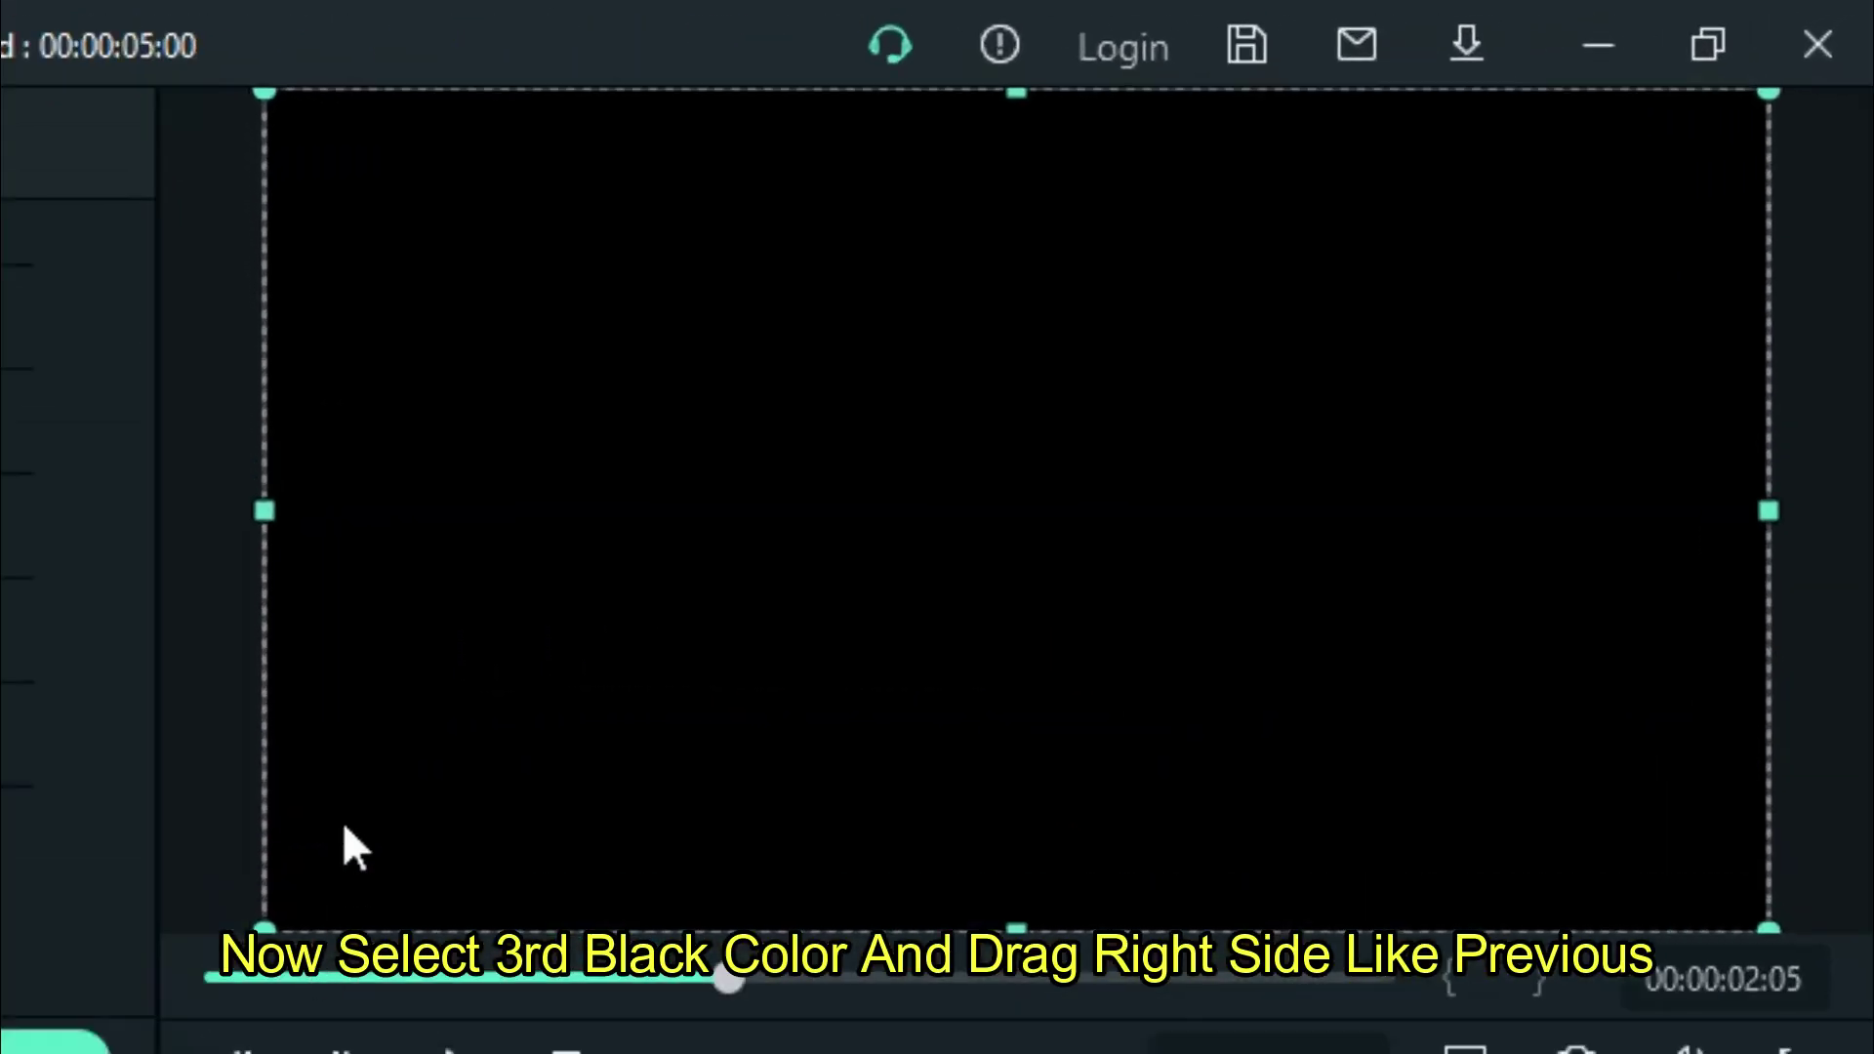
left_click_drag(259, 507, 1346, 536)
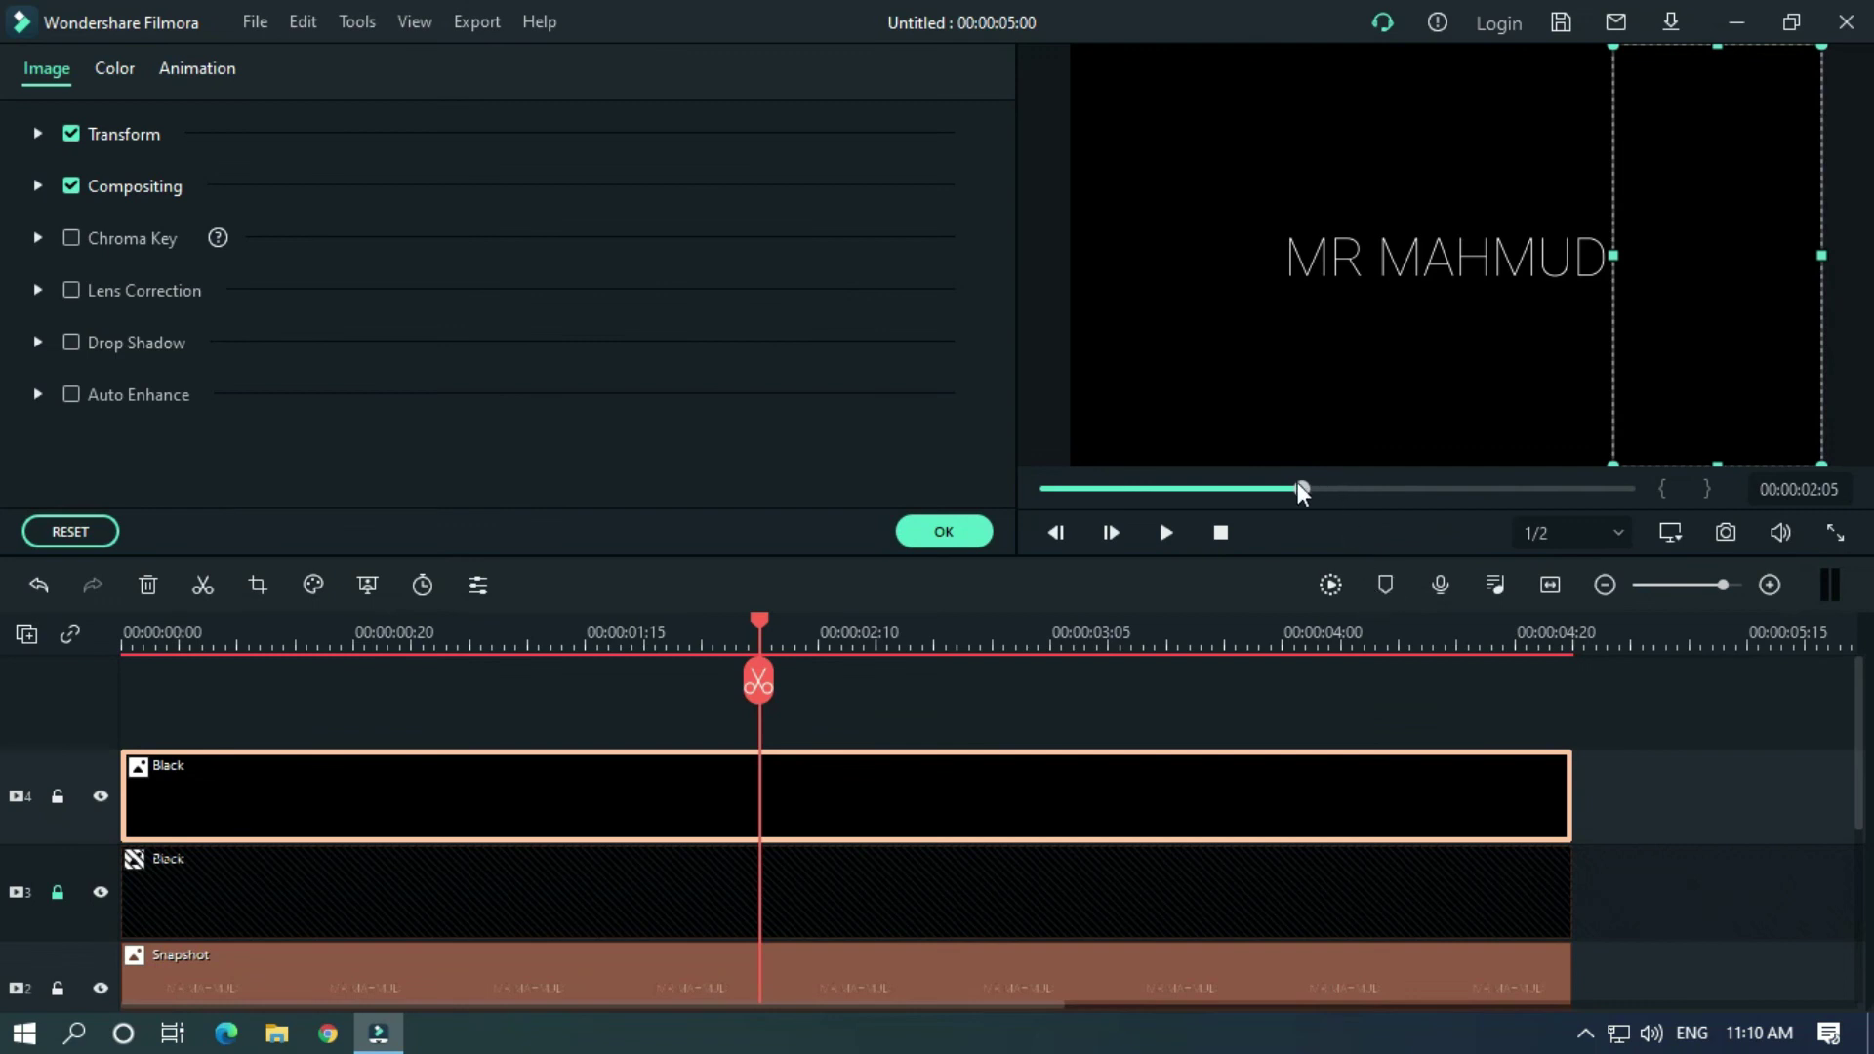
Step: Render the timeline preview and play the sliding MR MAHMUD animation from the beginning
left_click_drag(1291, 495, 1047, 488)
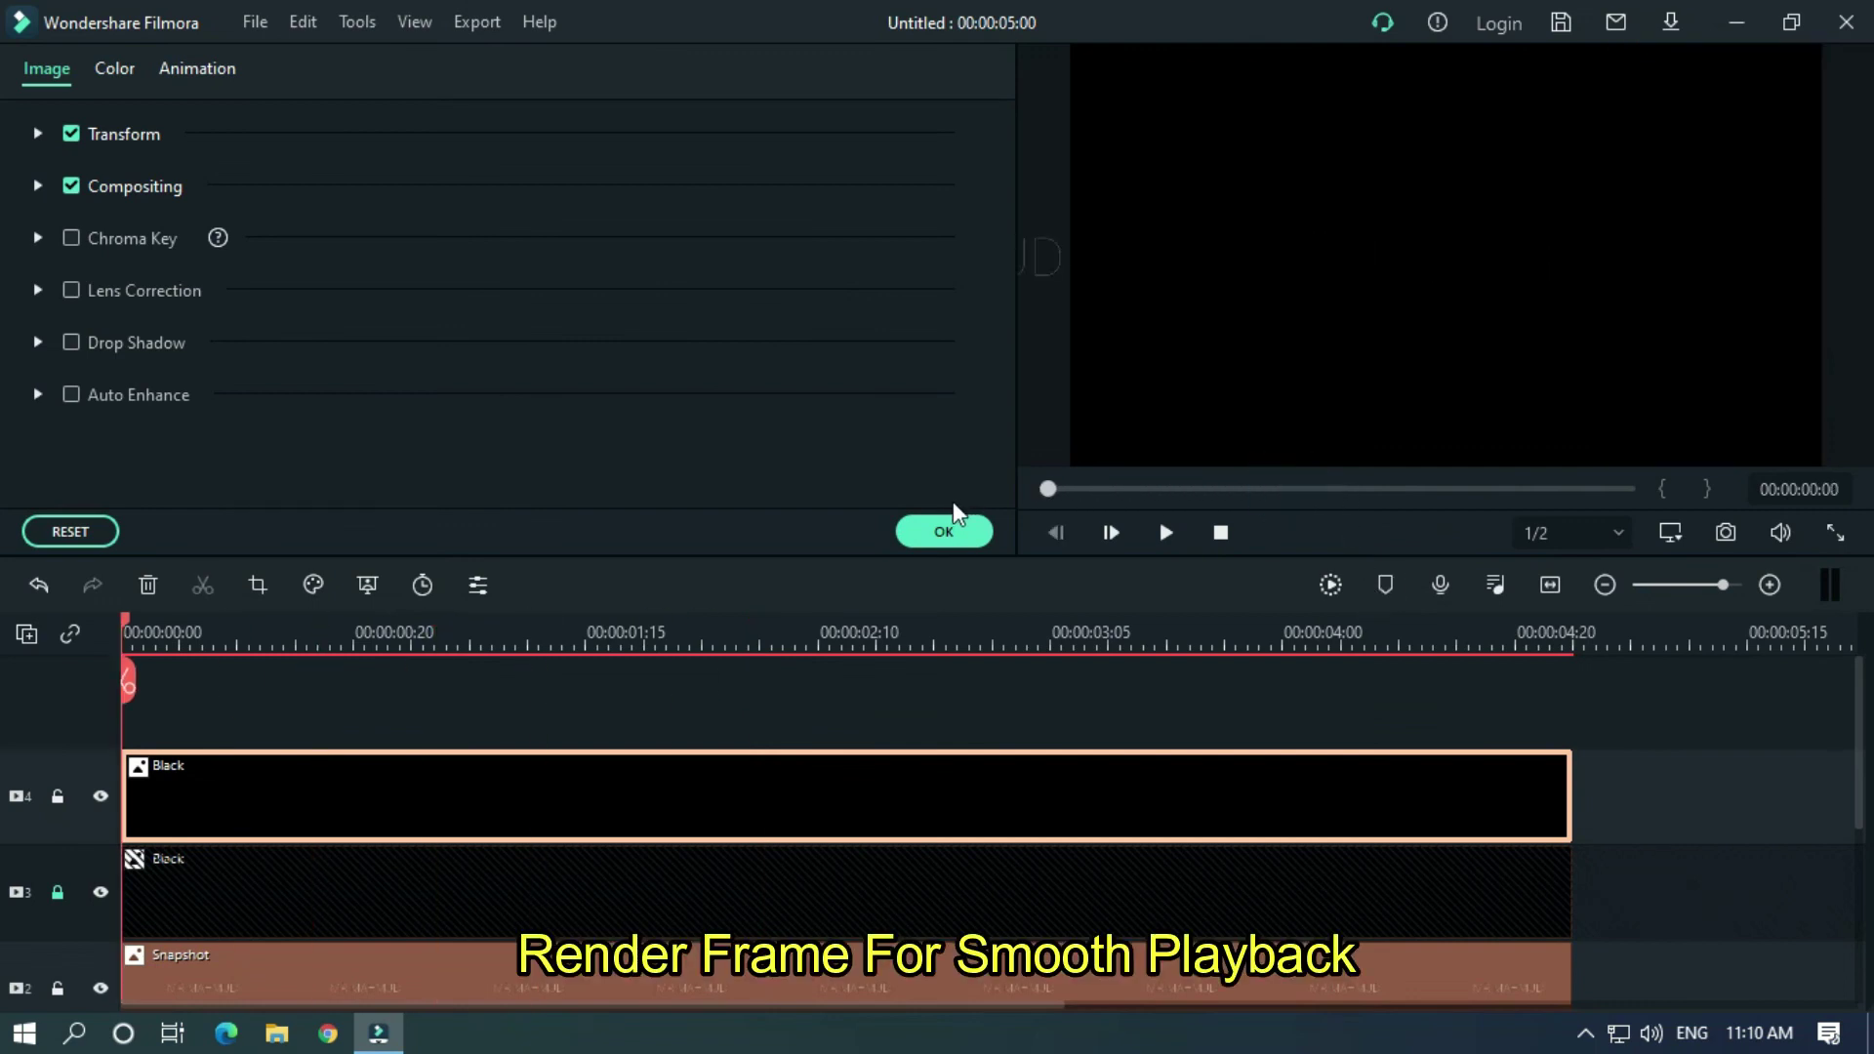
left_click(1329, 584)
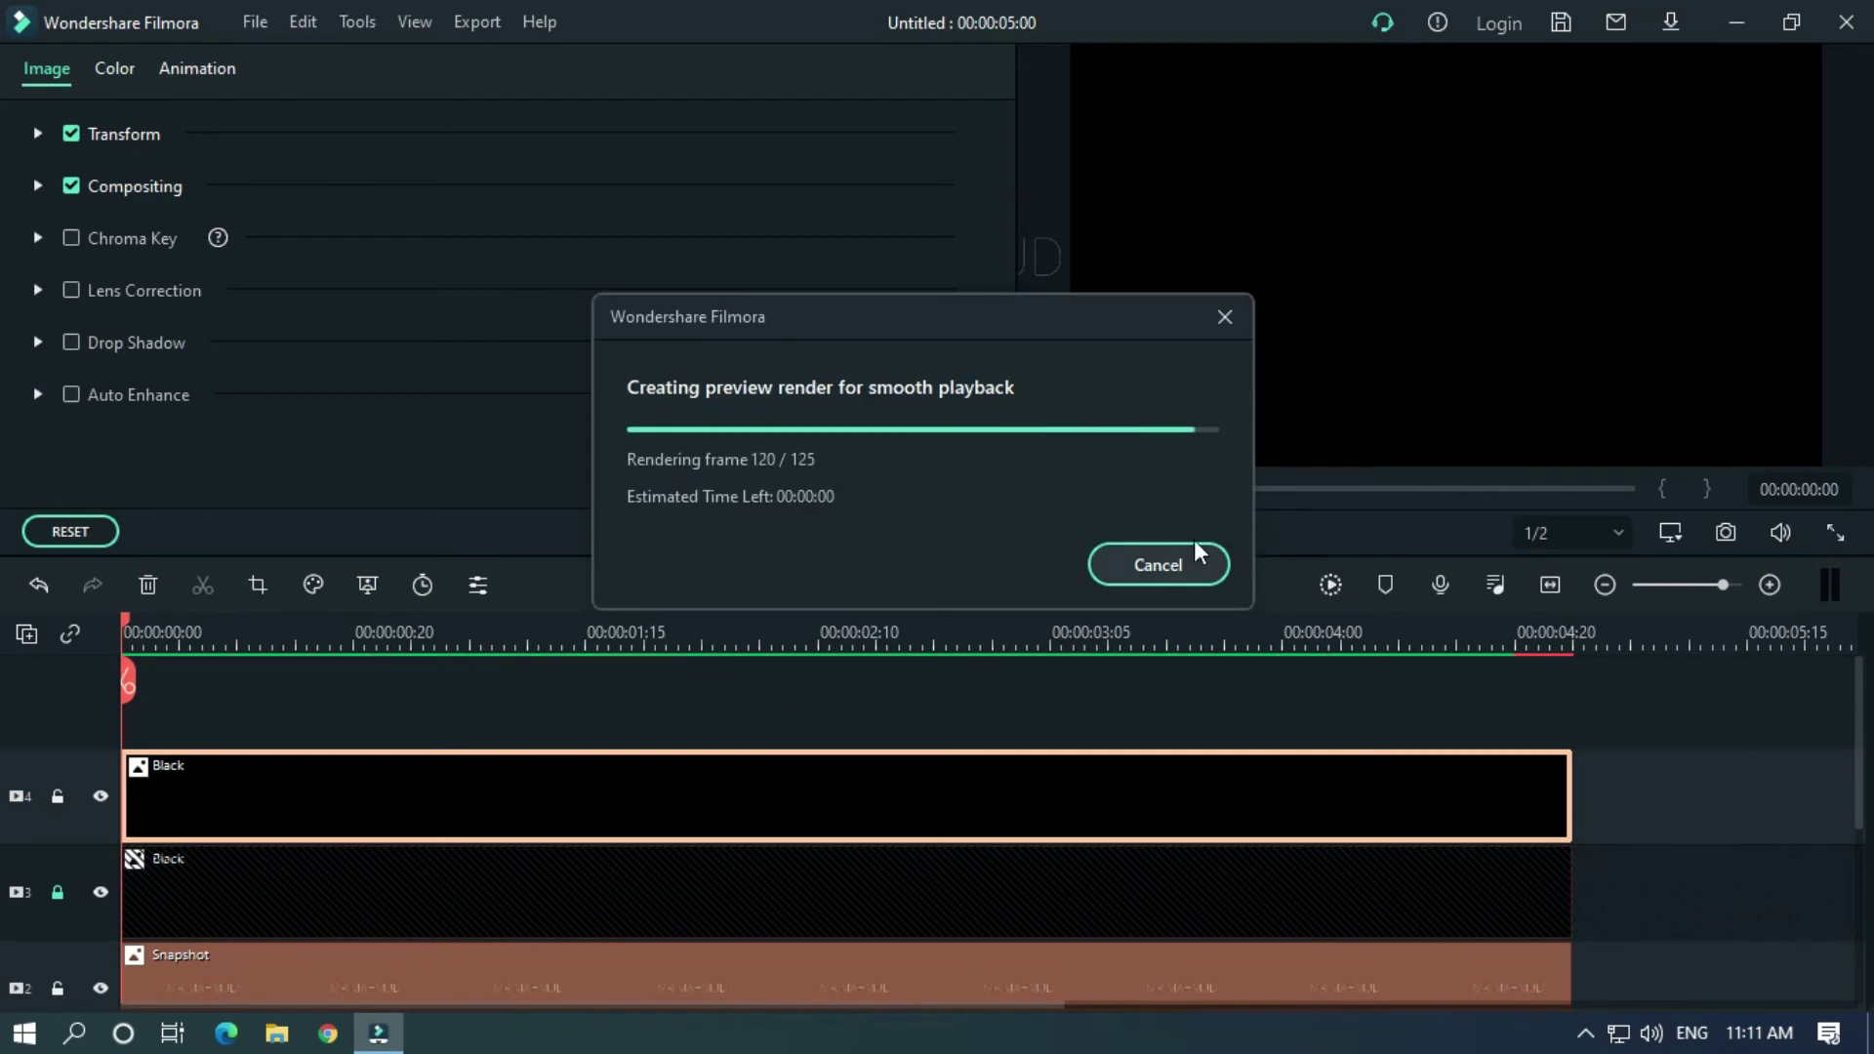
left_click(949, 533)
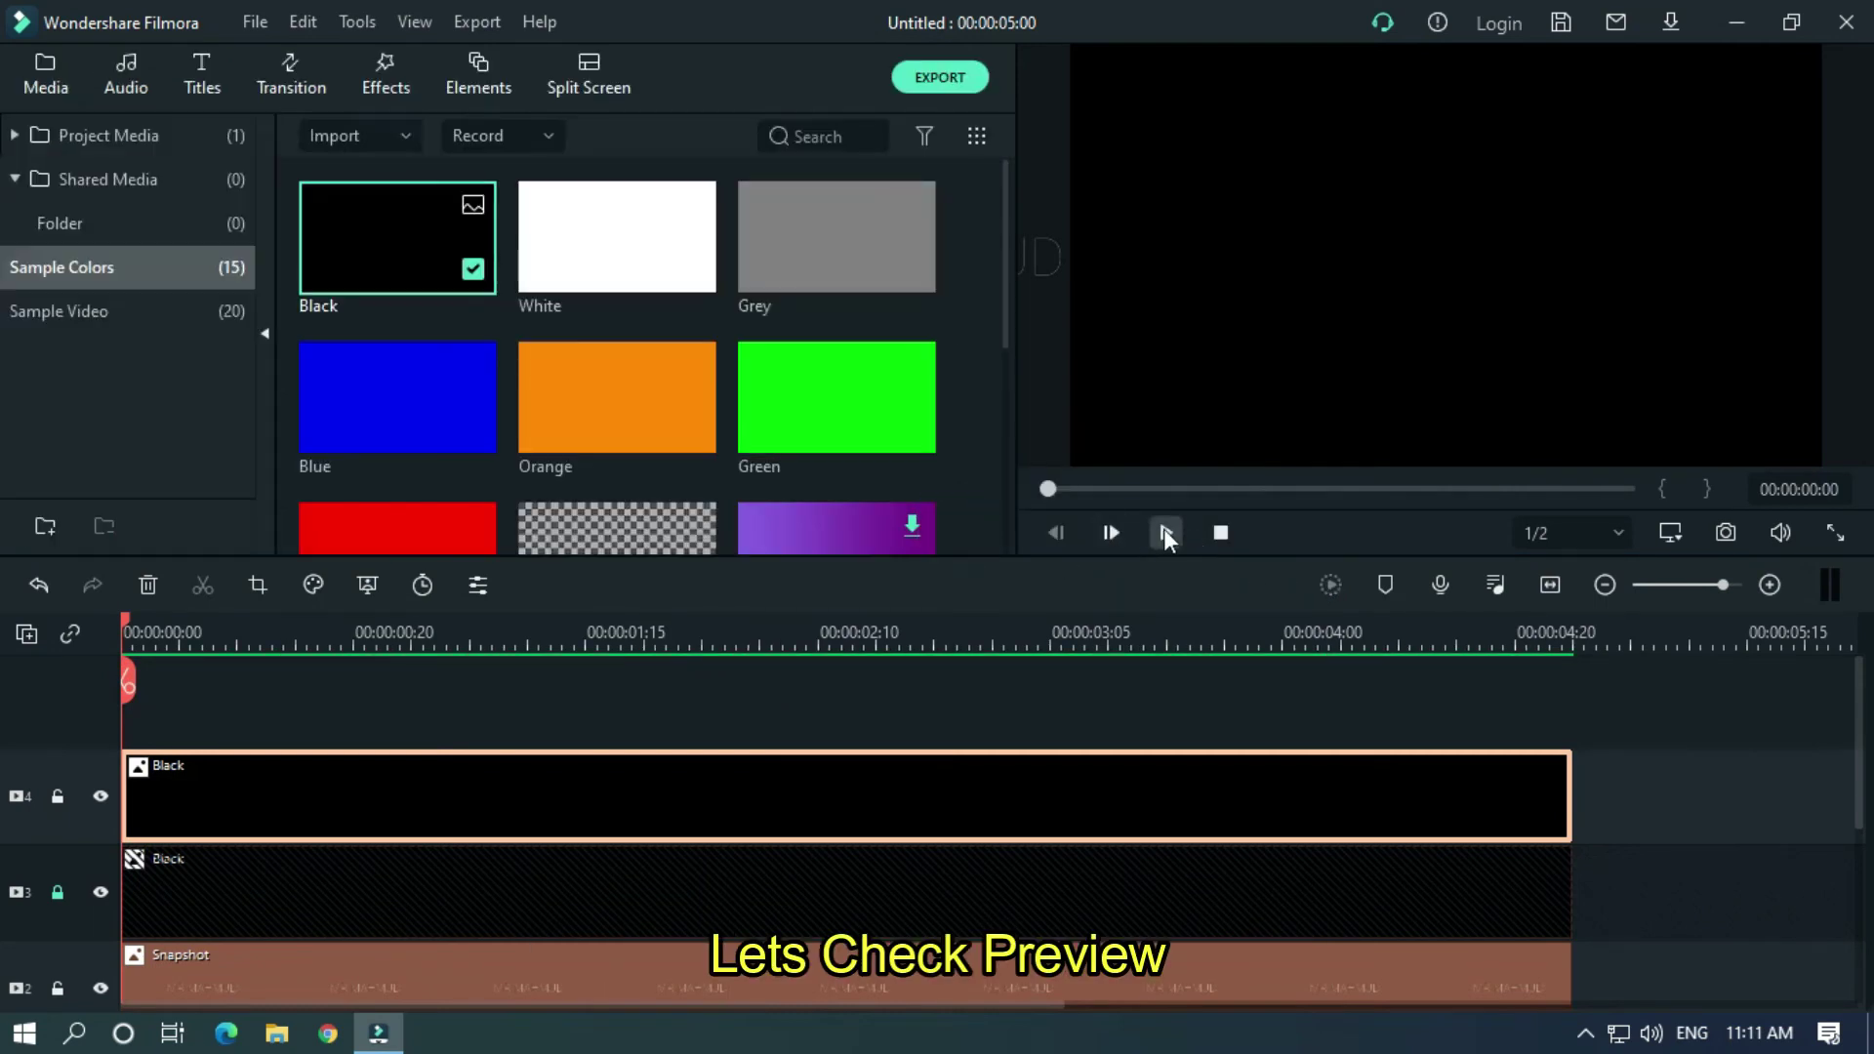
left_click(1167, 532)
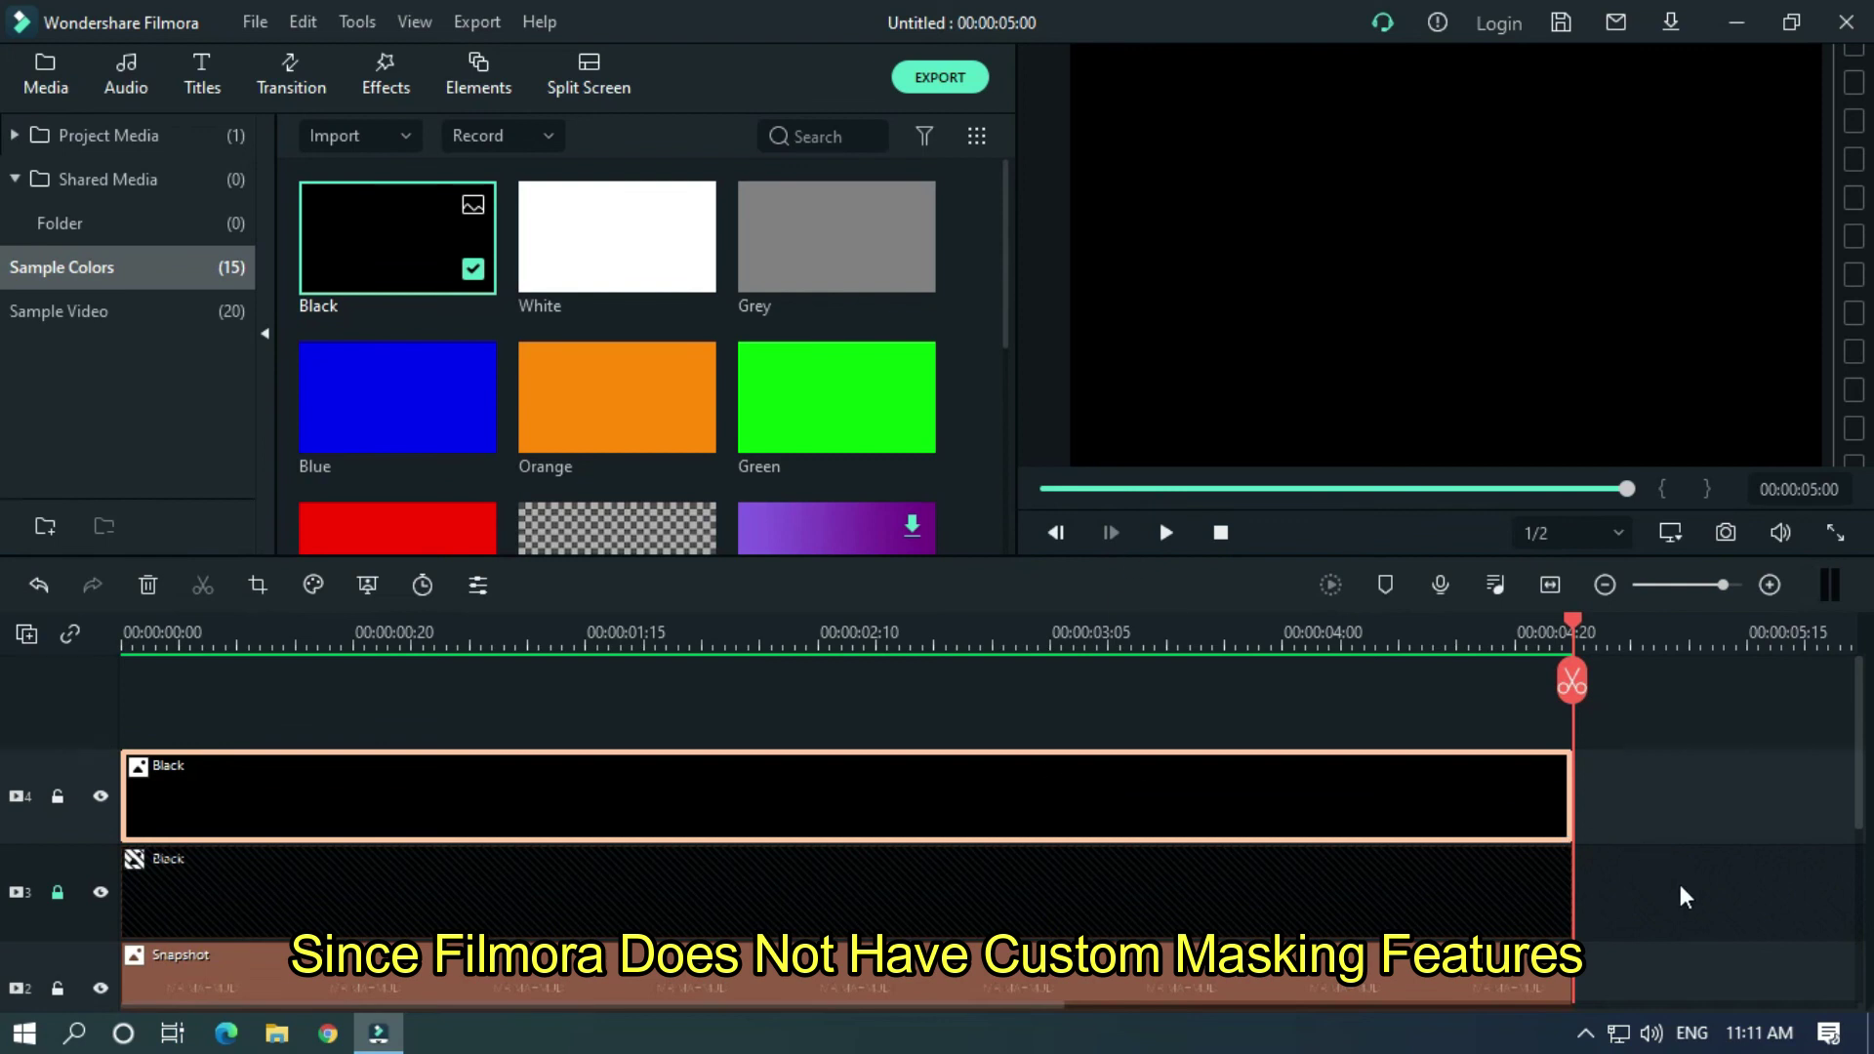
Step: Open the Export dialog for the finished sliding-text project
left_click_drag(1679, 885, 827, 704)
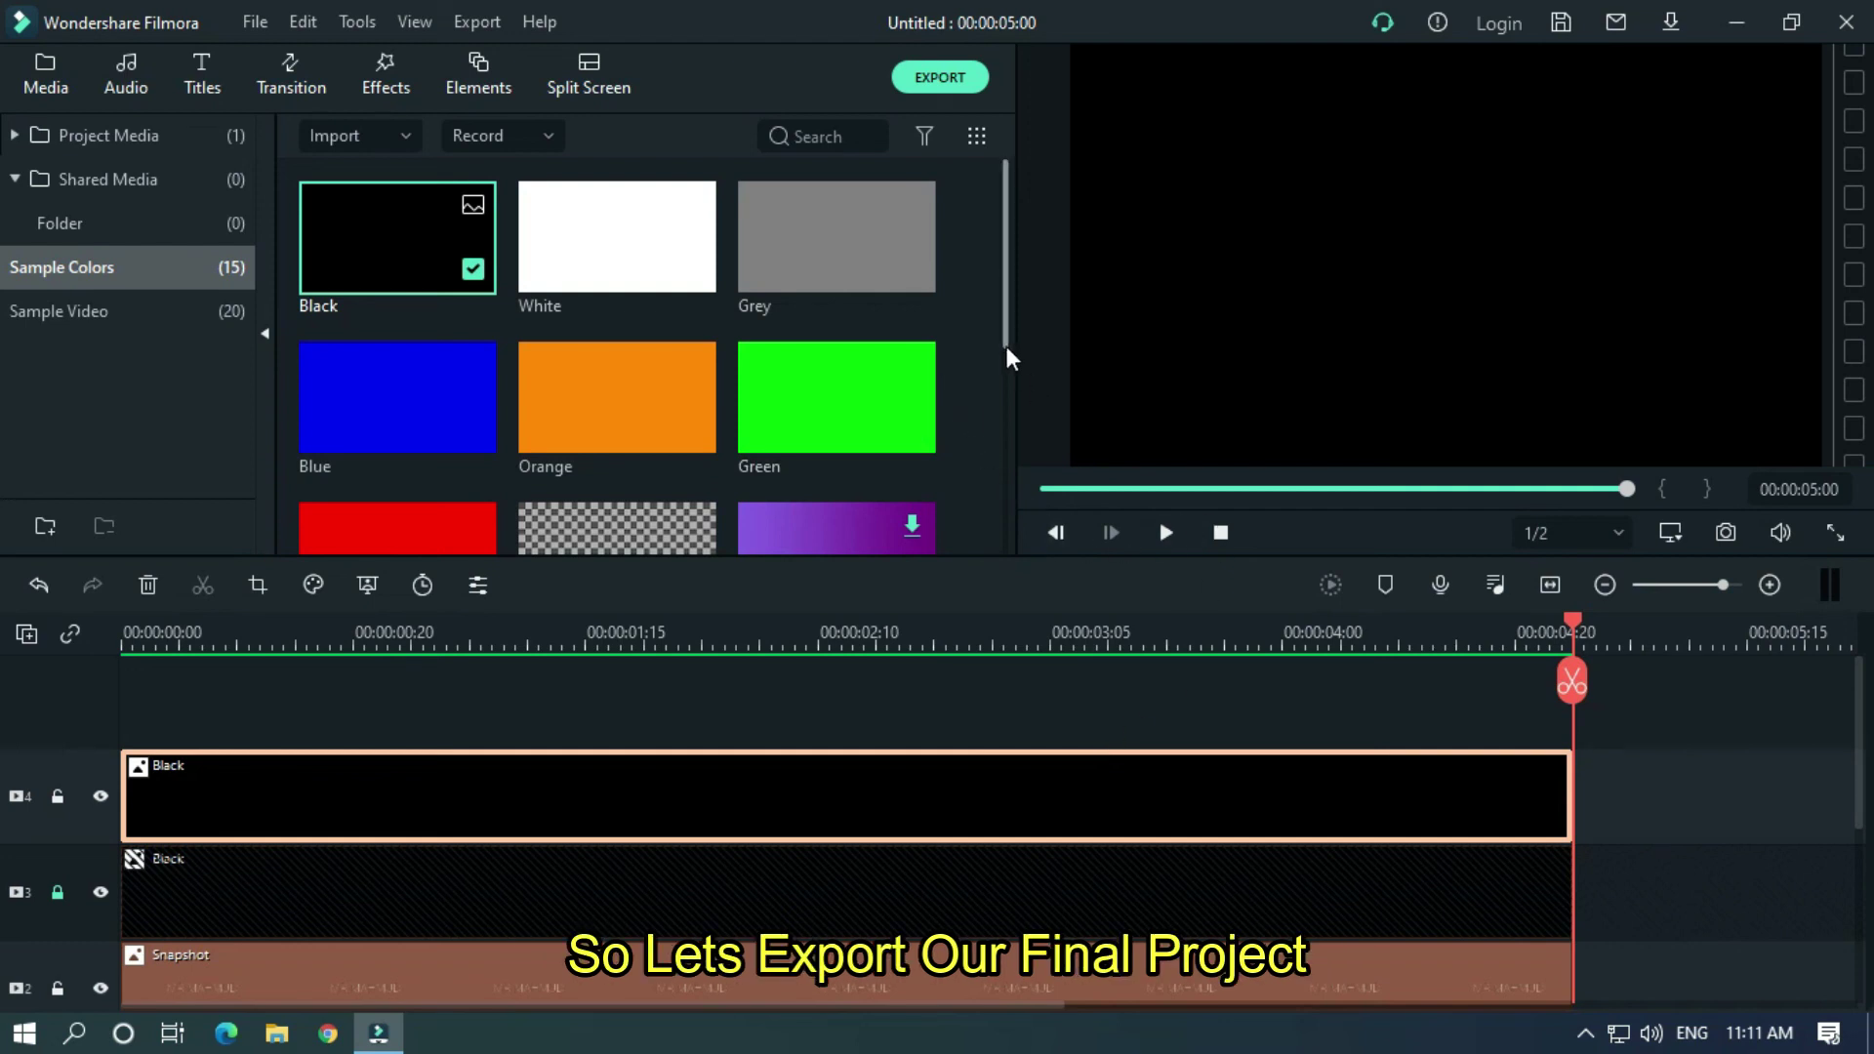
Step: Name the 1920x1080 MP4 export 'Sliding Text'
key("ctrl+e")
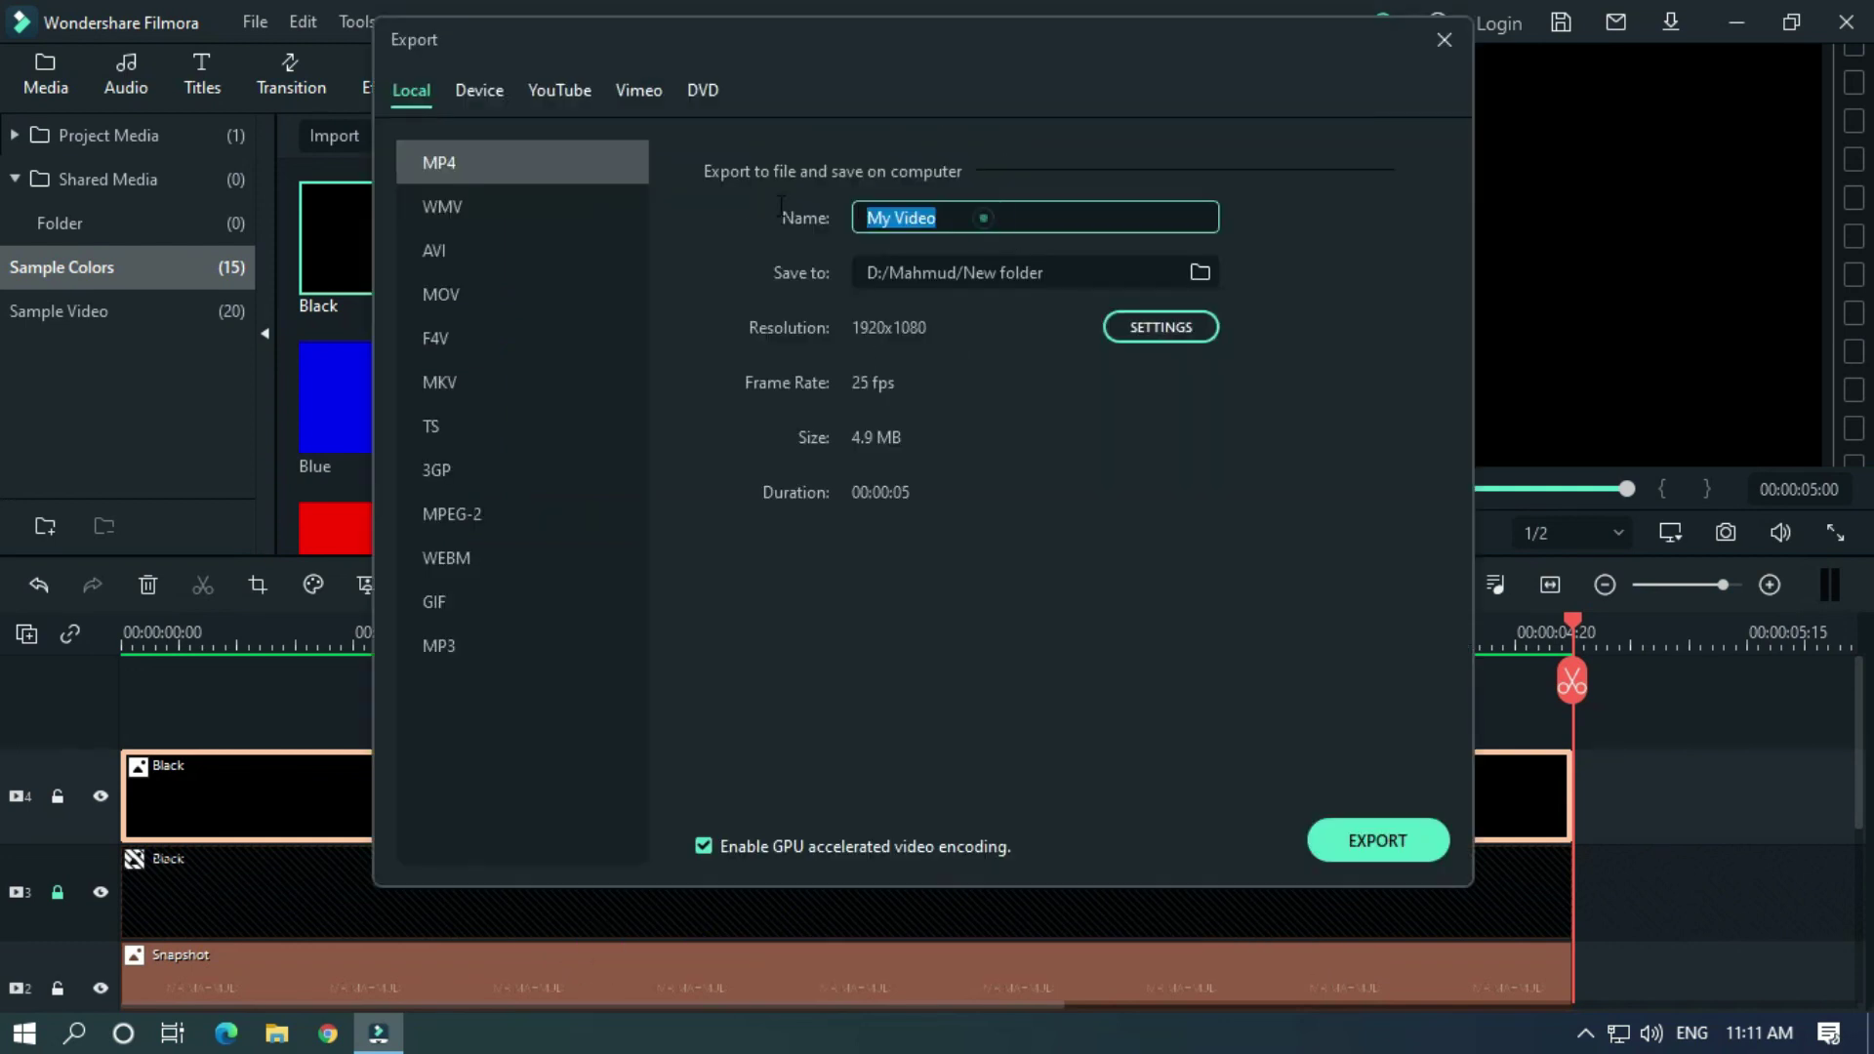
key("BackSpace")
type("Sliding Text")
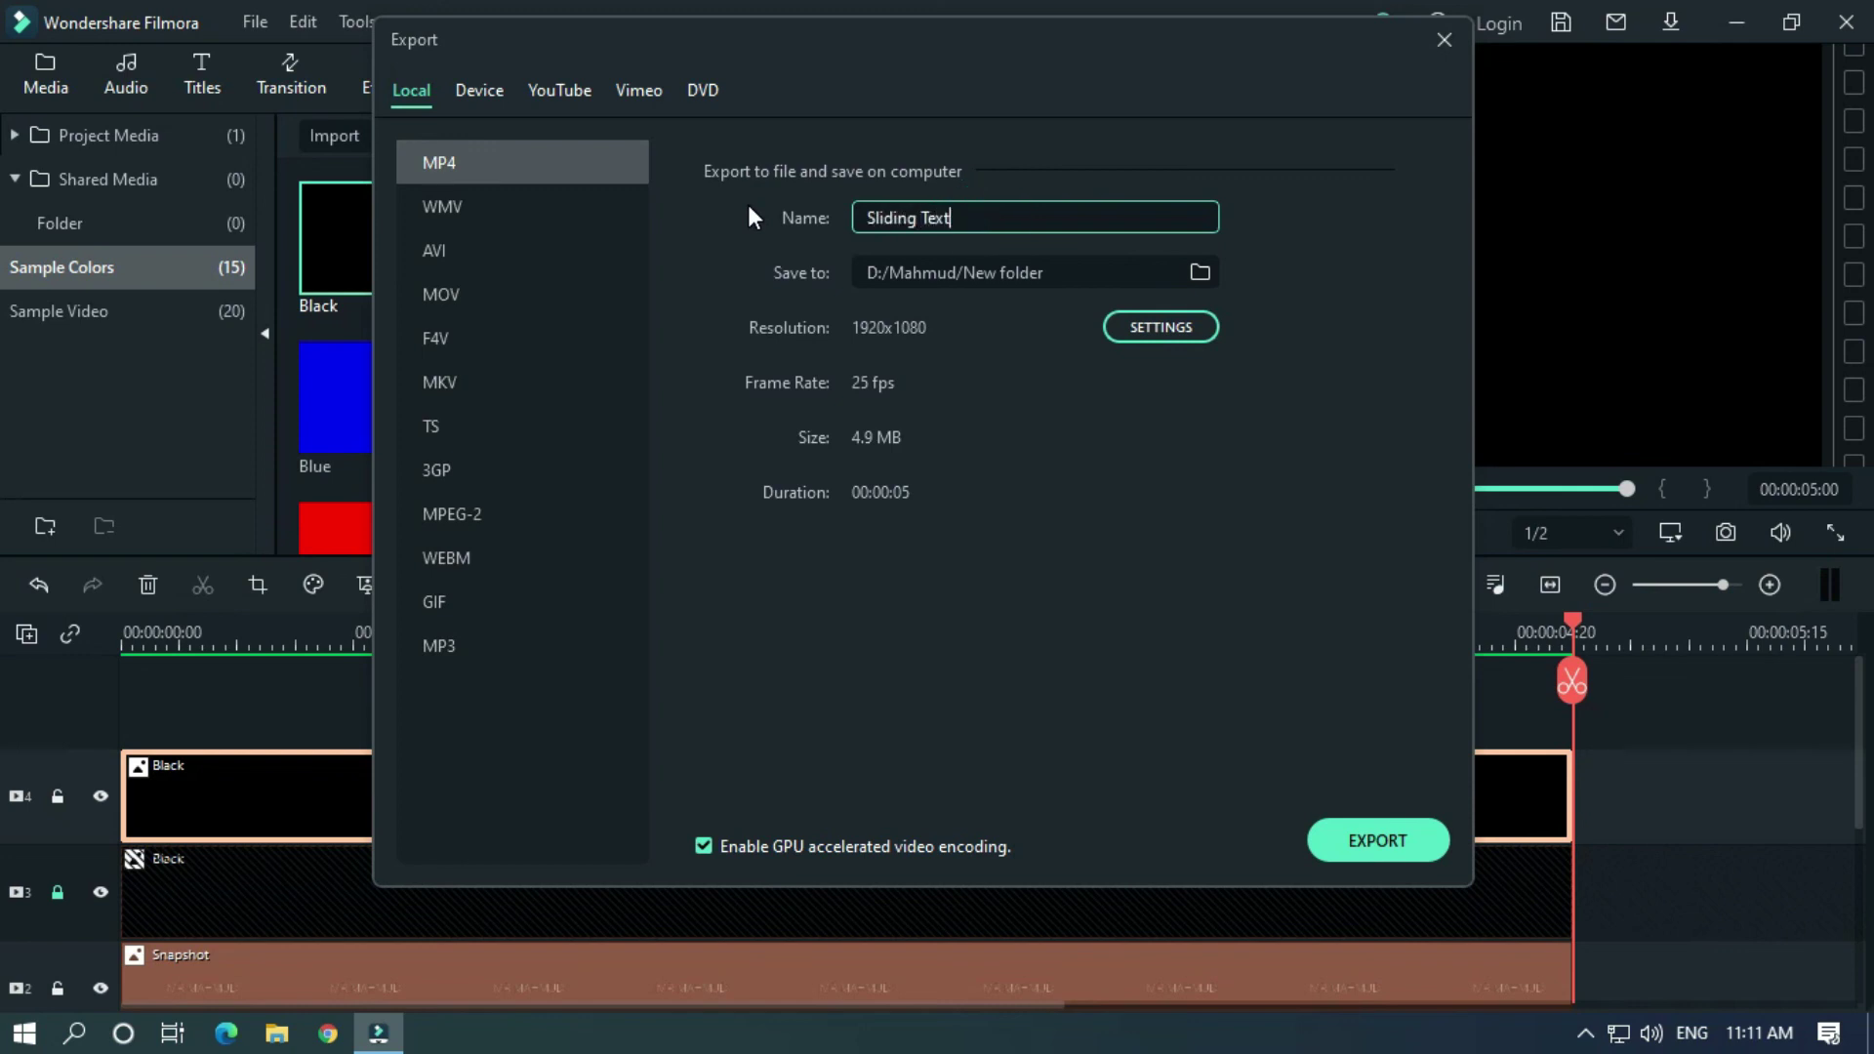